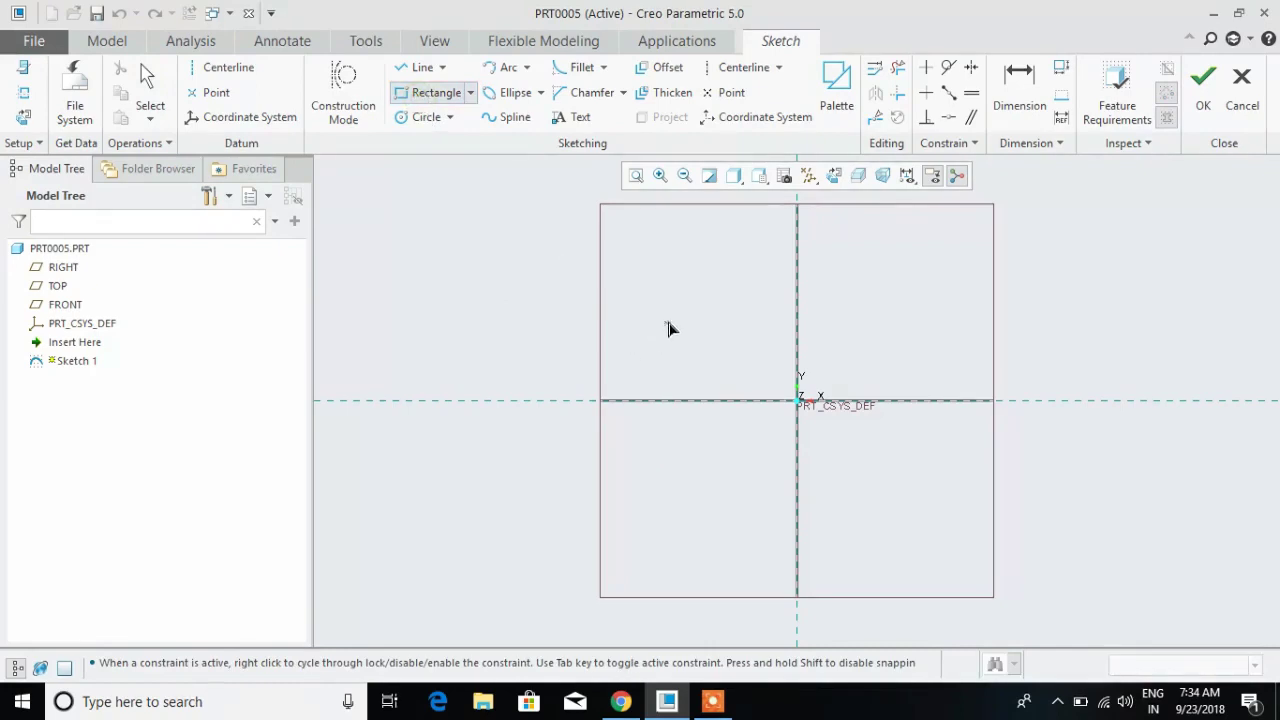
- Sketch a rectangle around the origin, about 300 by 231 as drawn, and set its width to 400
click(694, 311)
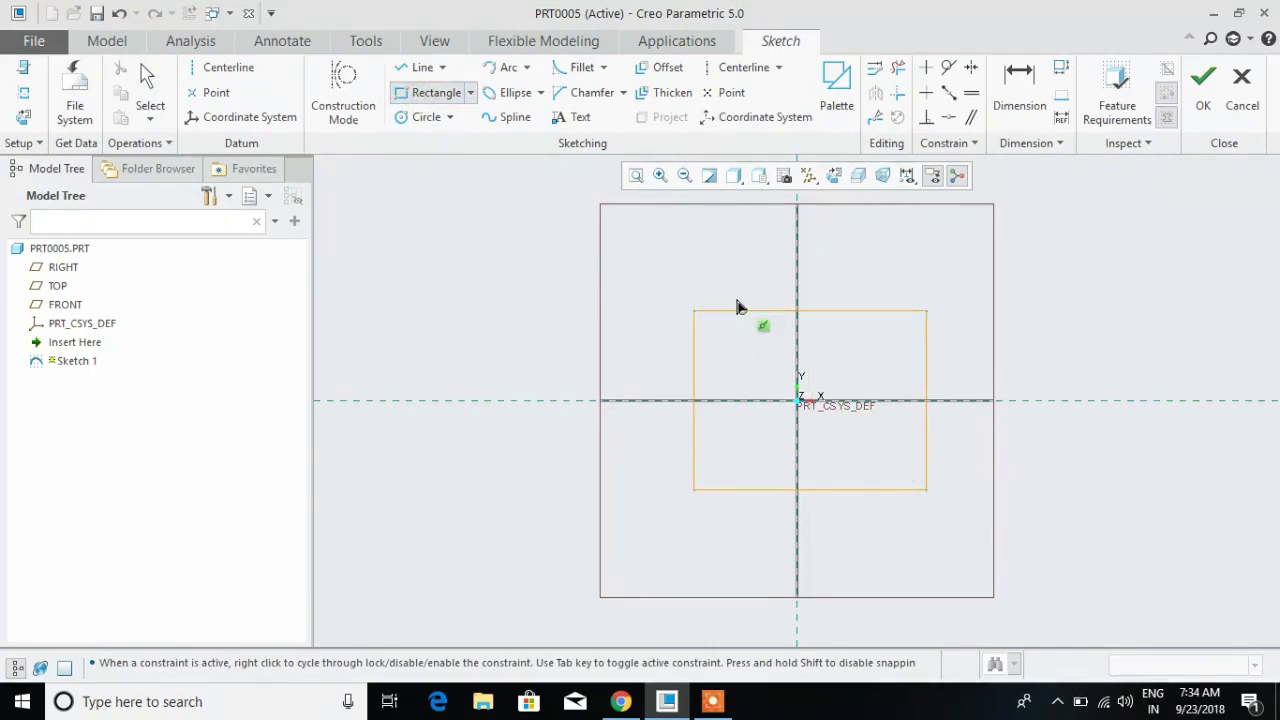
middle_click(716, 272)
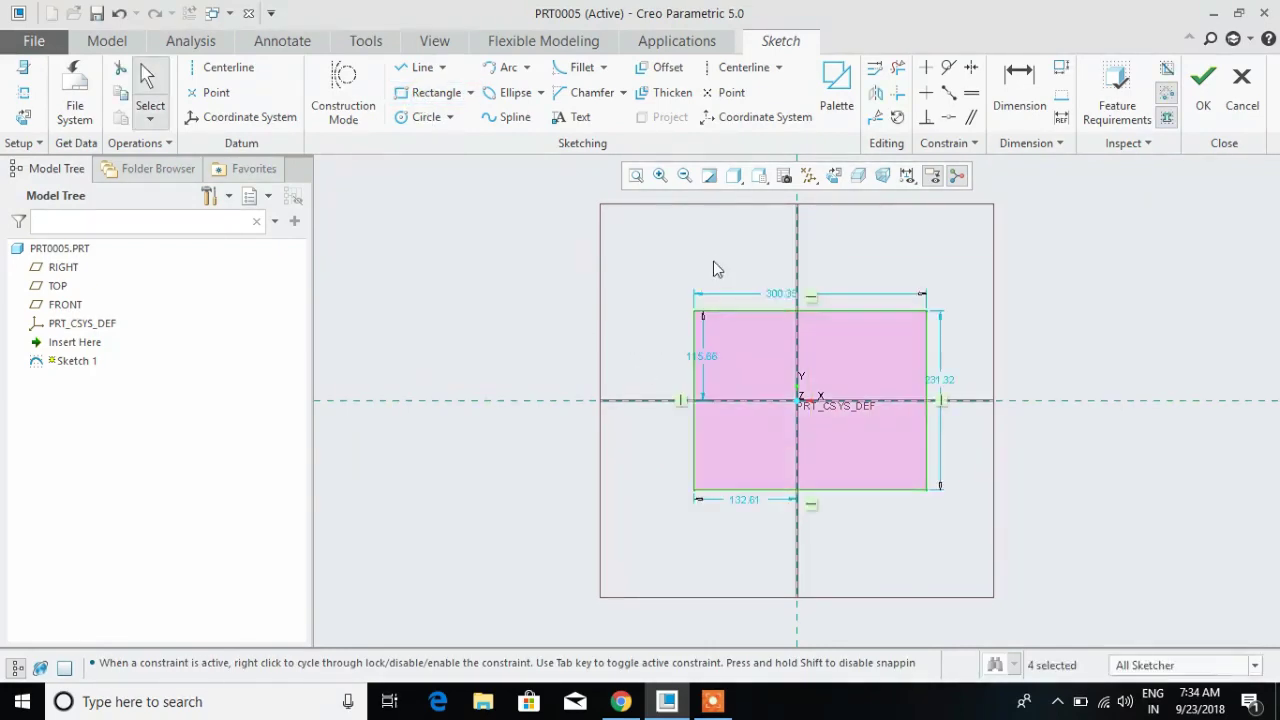
double_click(790, 295)
text(400)
key(Return)
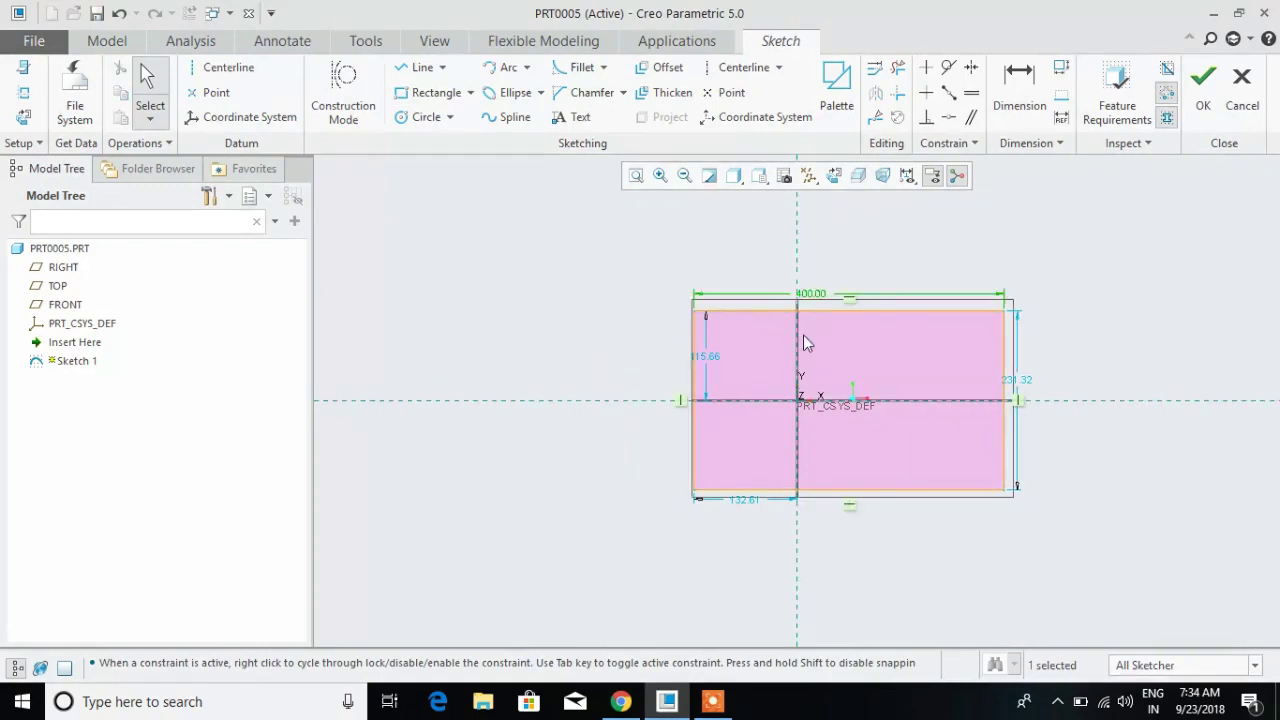
- Set the rectangle's top edge 100 above the horizontal axis and the rectangle's height to 200
double_click(704, 355)
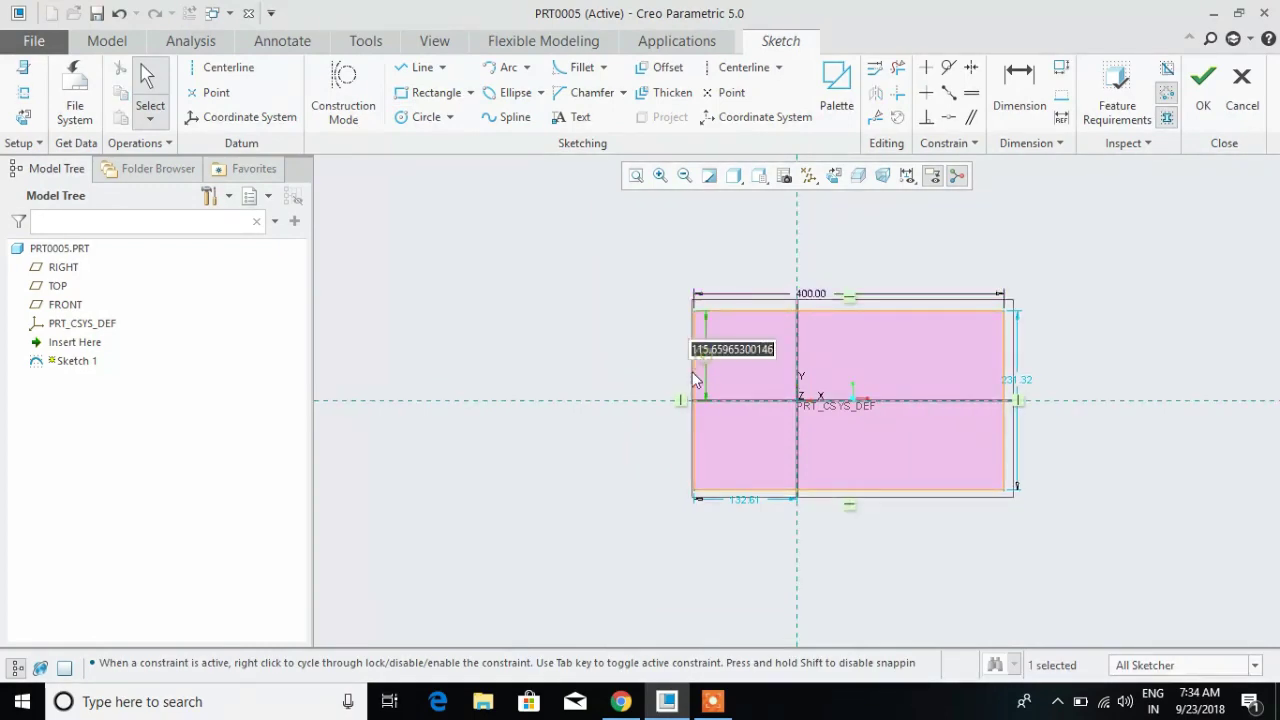
text(100)
key(Return)
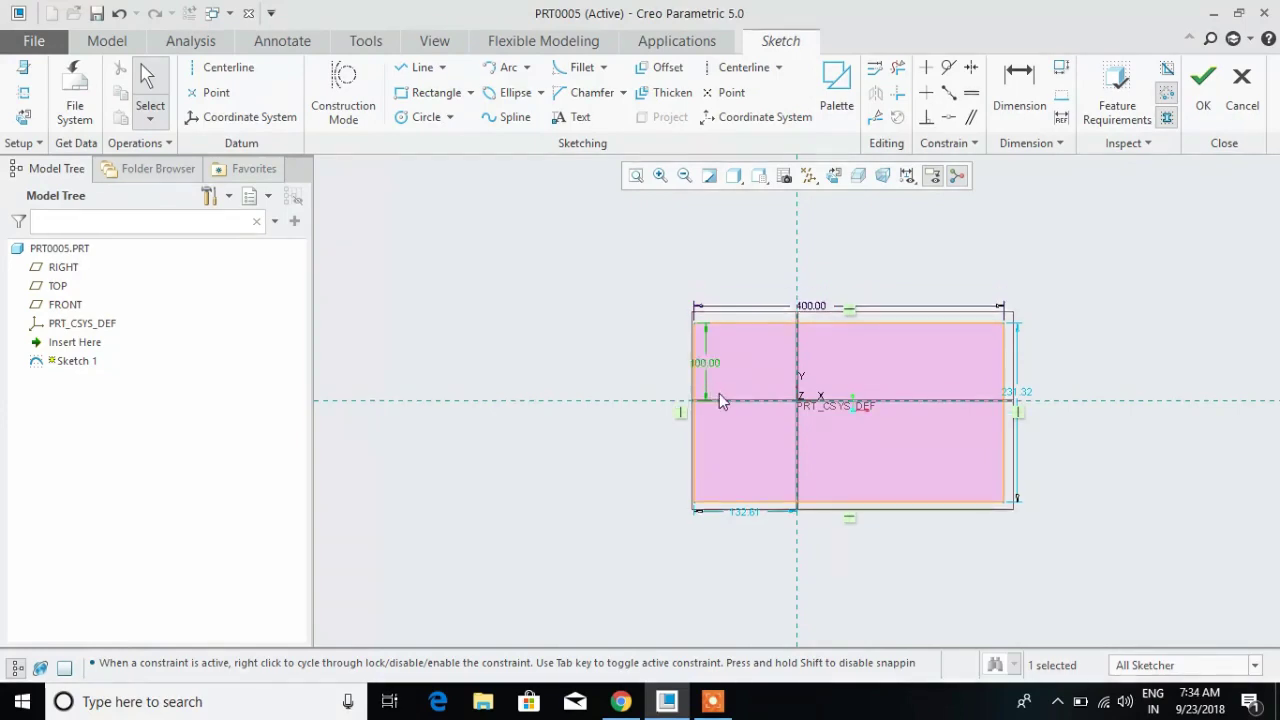
double_click(1019, 393)
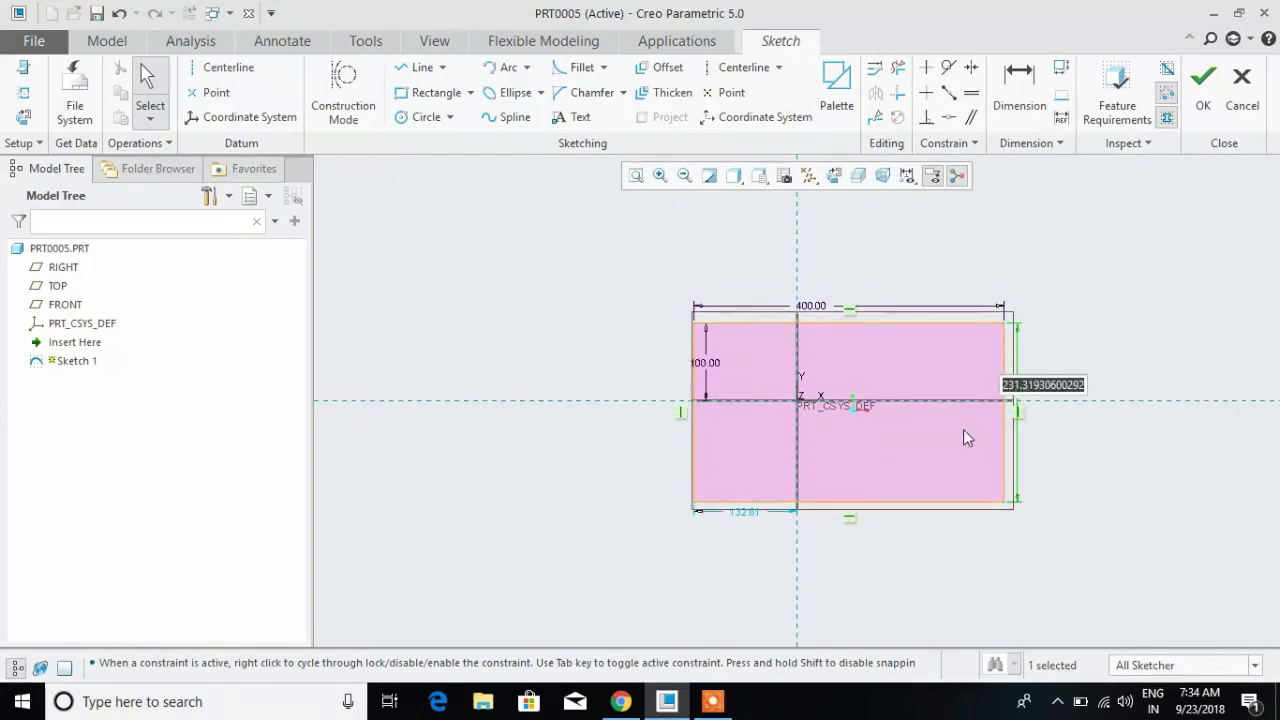
text(200)
key(Return)
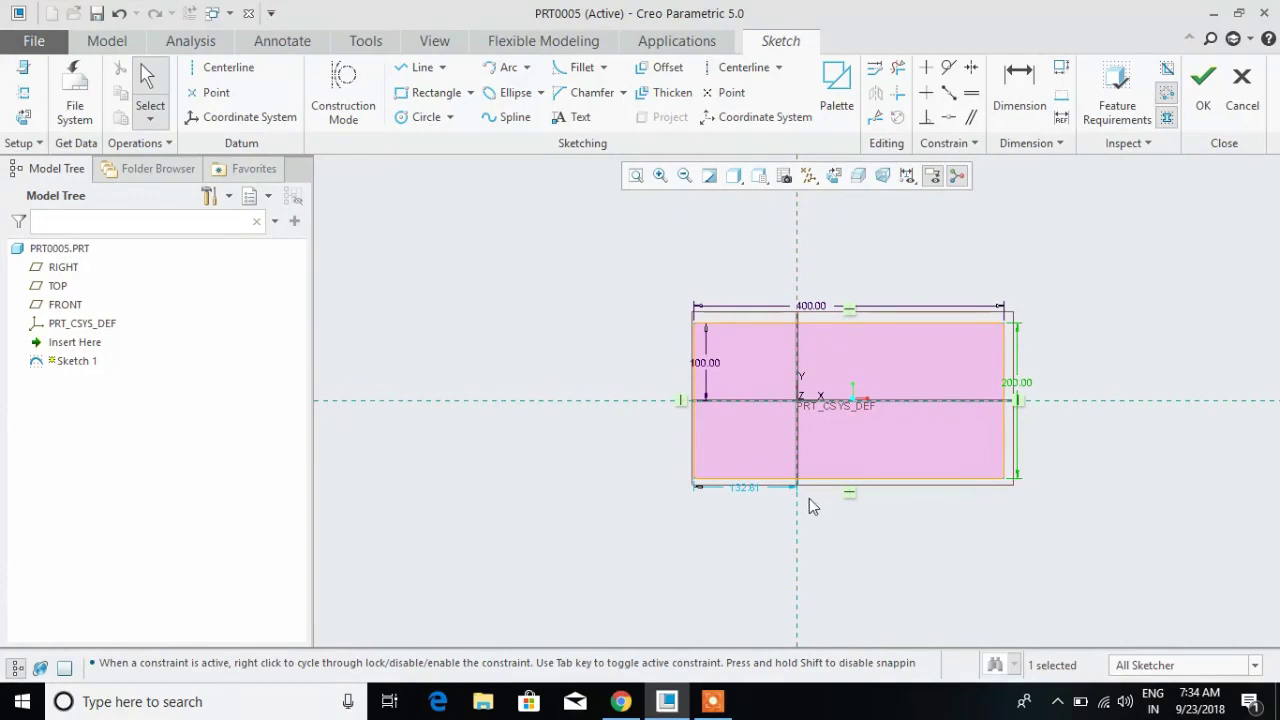
- Set the rectangle's left edge 200 from the vertical axis and finish the sketch
double_click(743, 489)
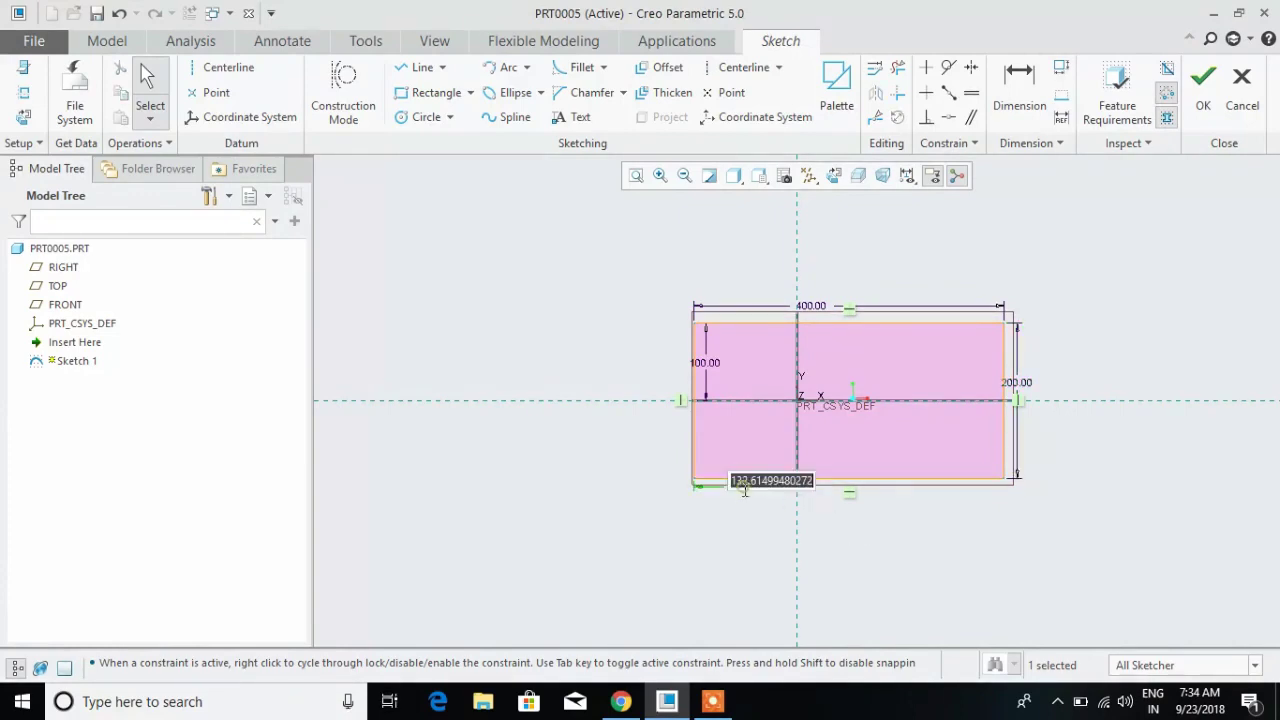
text(200)
key(Return)
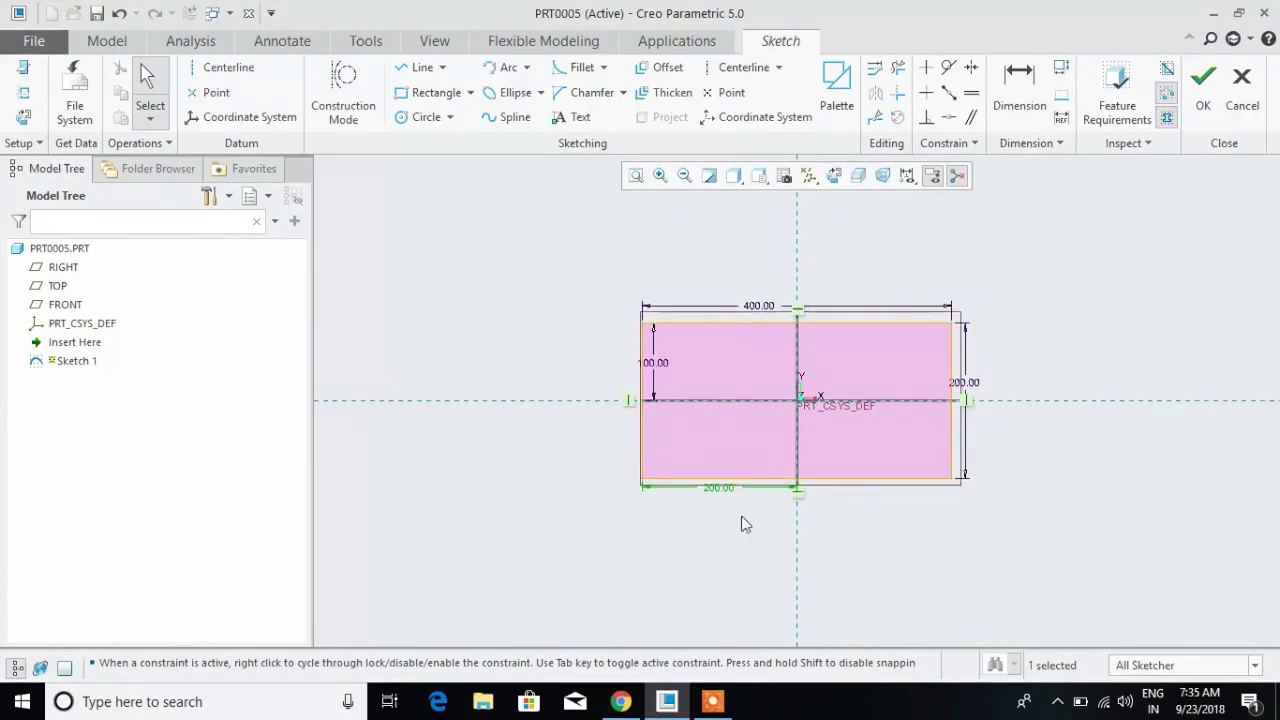
click(1203, 88)
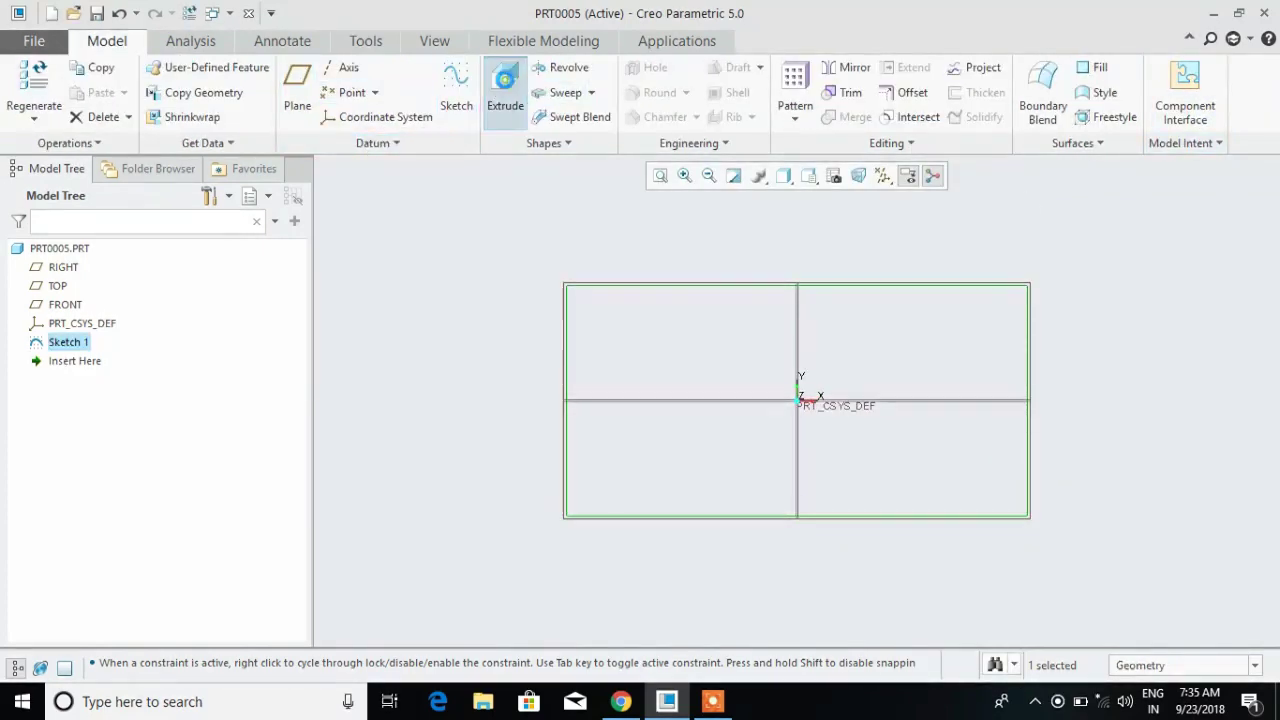
- Extrude the rectangle sketch to a depth of 4
click(505, 95)
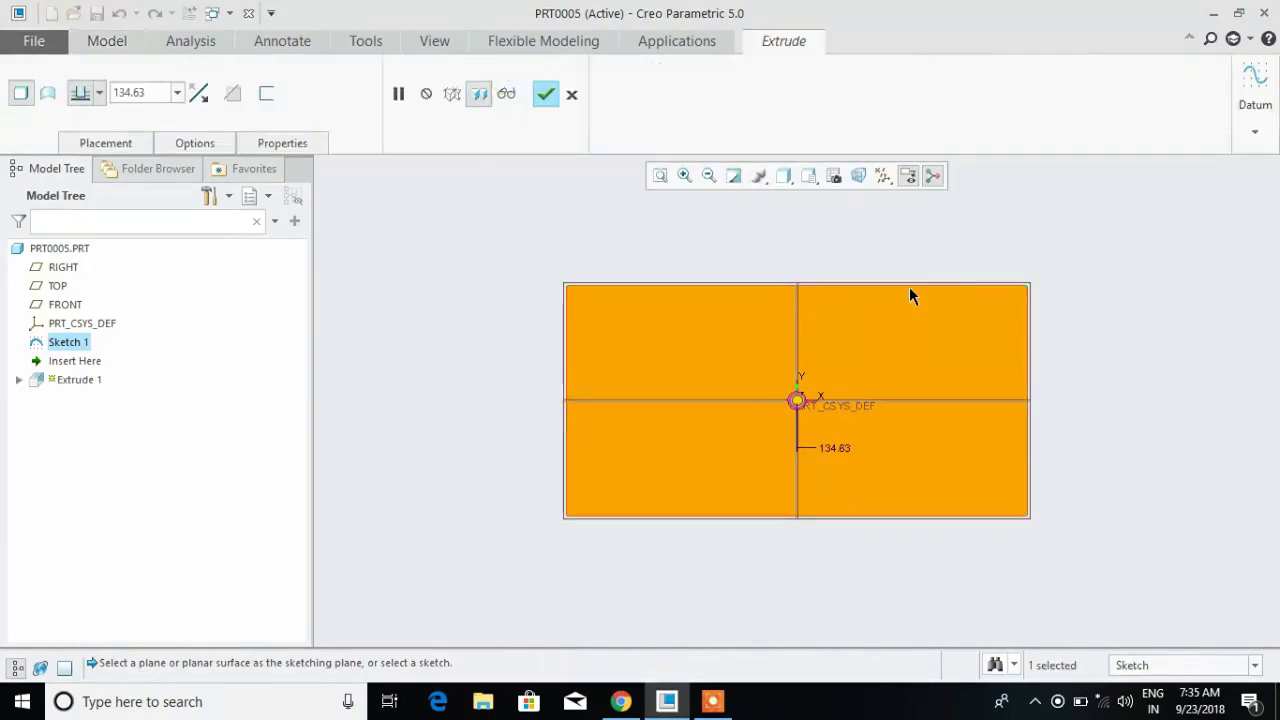
double_click(129, 93)
key(BackSpace)
text(4)
key(Return)
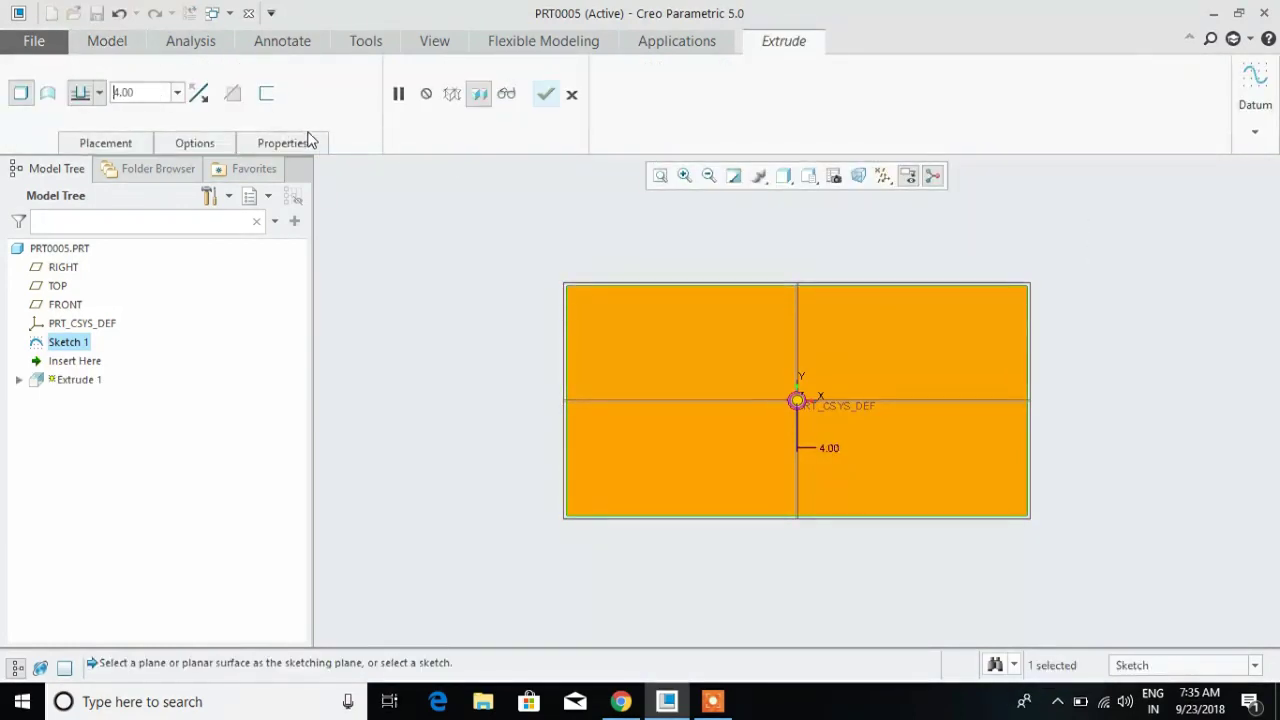
click(545, 94)
- Start a new sketch on the plate's front face
click(659, 326)
click(752, 250)
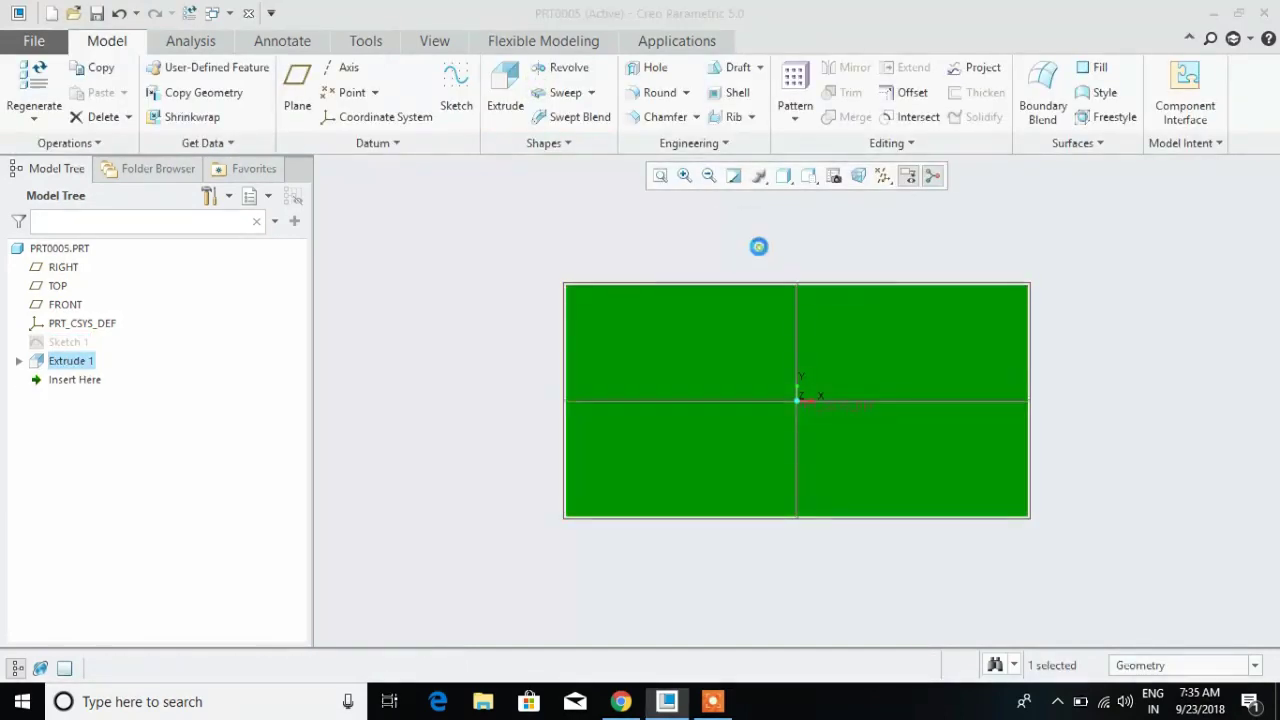
- Sketch a rectangle about 116 high across the plate, from its left edge to its right edge
click(420, 95)
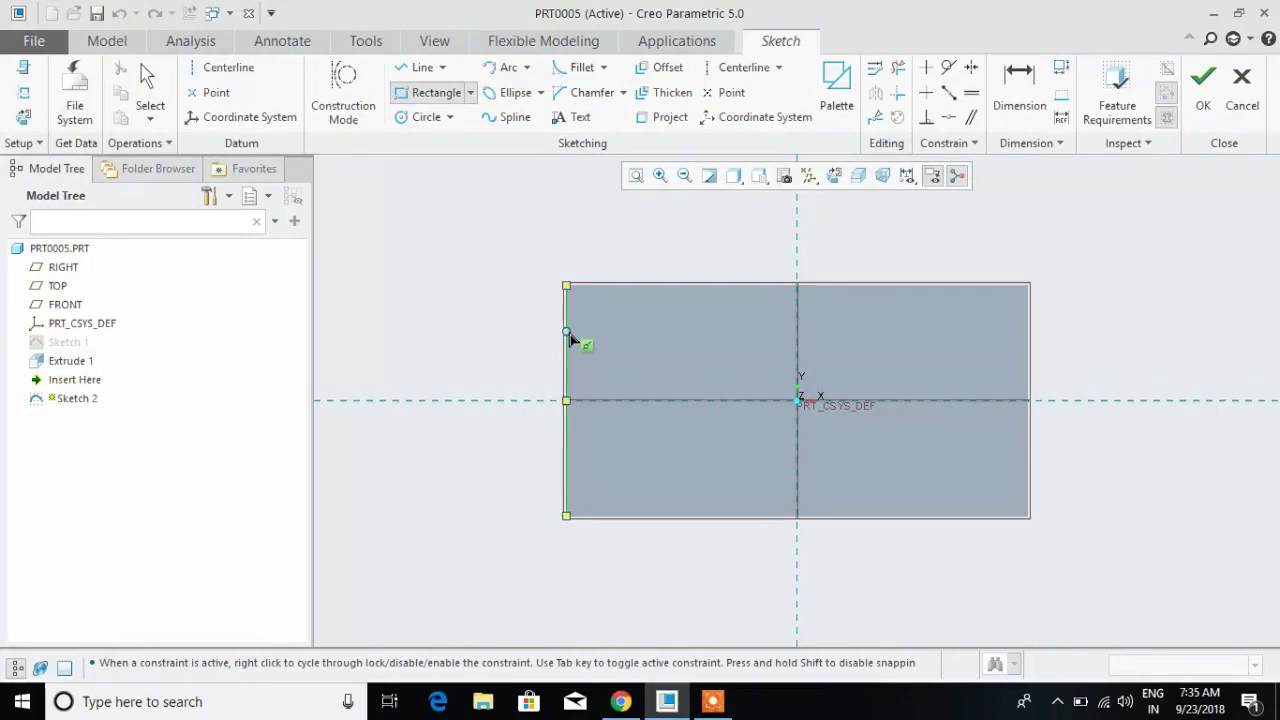
click(567, 333)
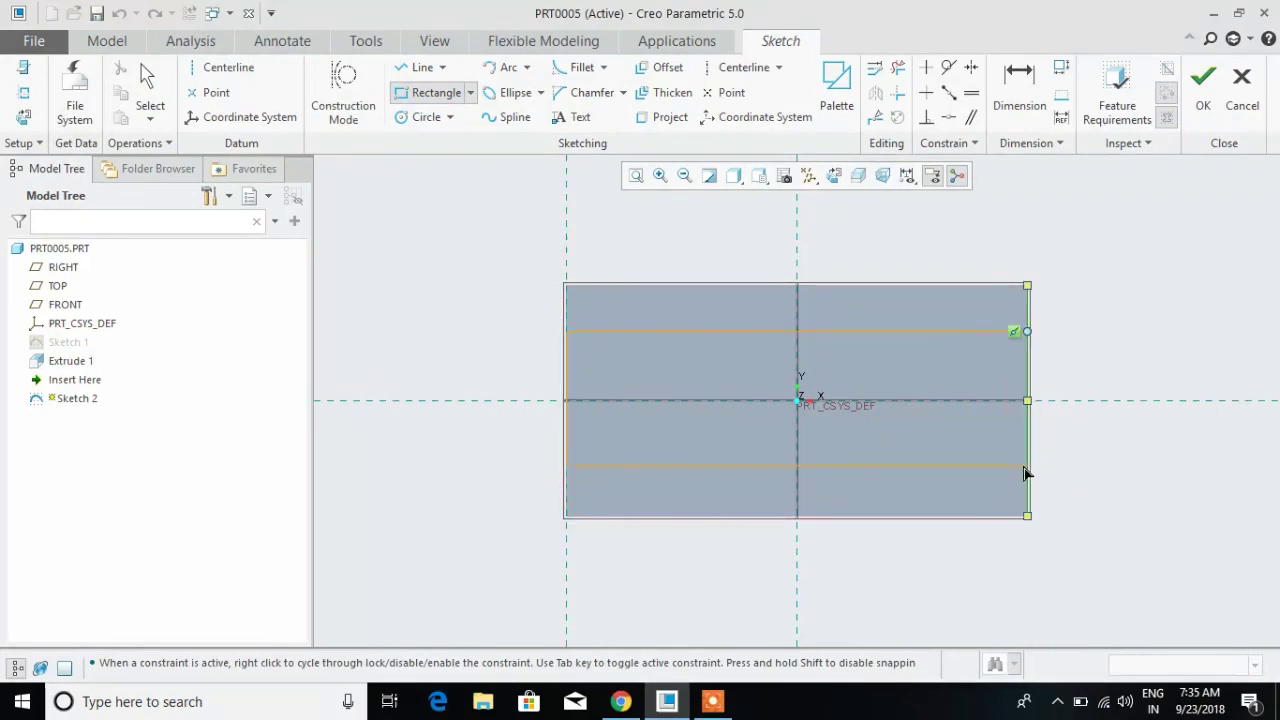
middle_click(500, 378)
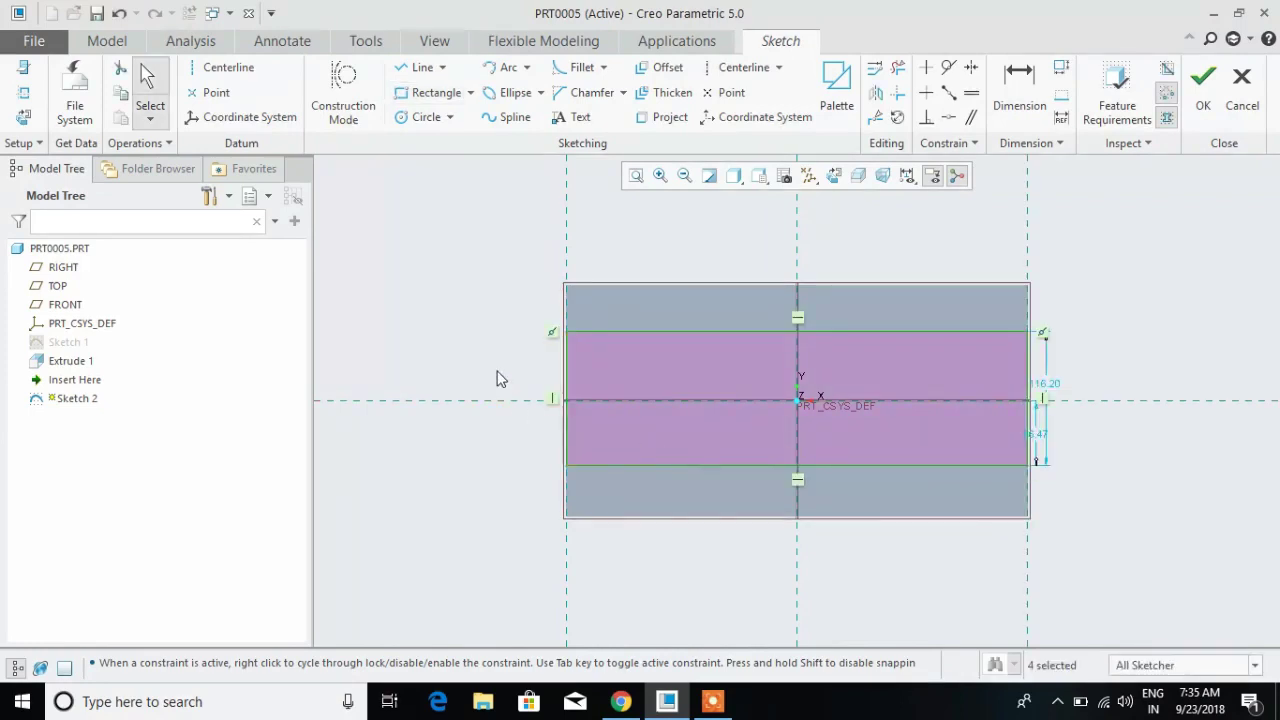
- Sketch a narrow closed slanted four-sided profile with lines, from the horizontal axis down to the plate's left edge
click(416, 67)
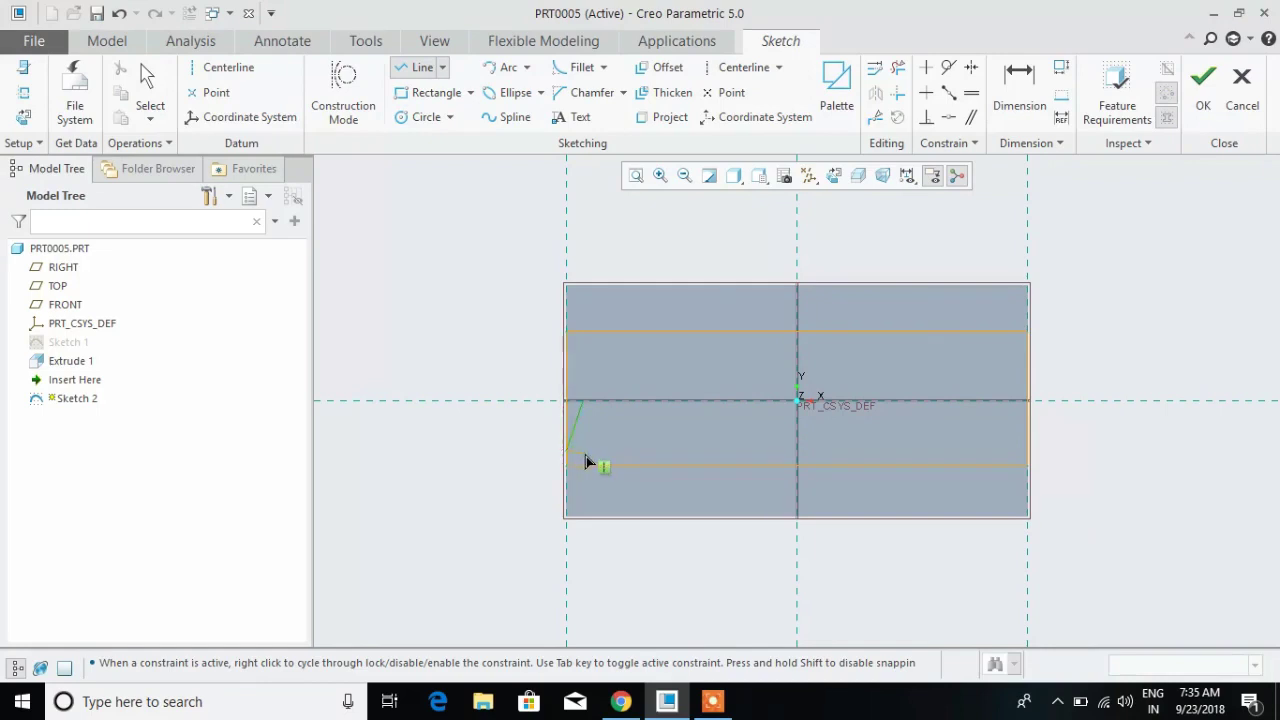
middle_click(585, 456)
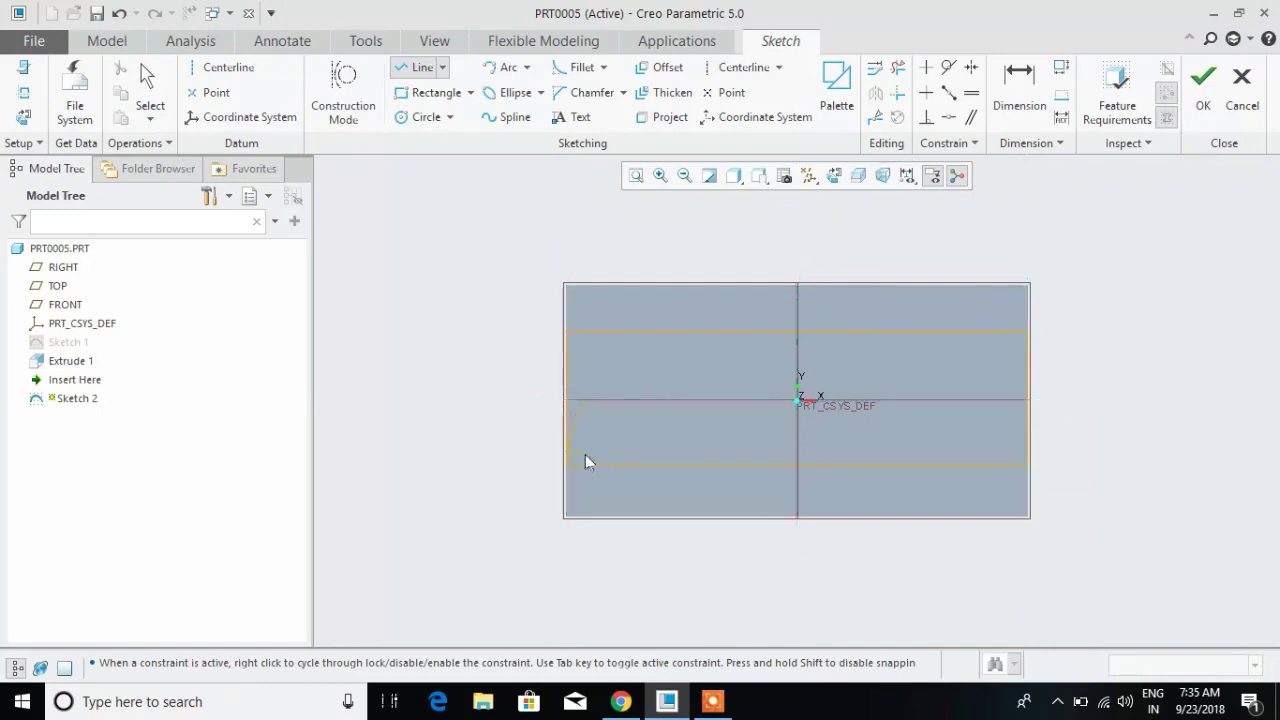
click(598, 401)
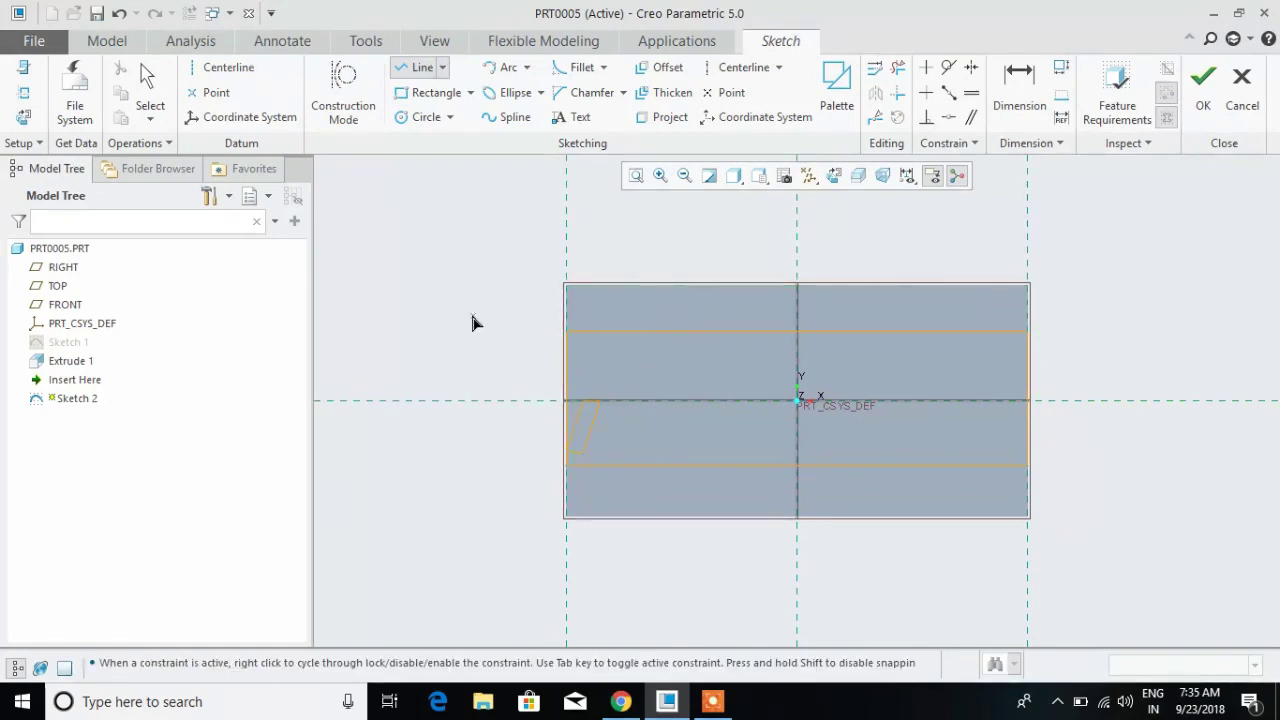
middle_click(550, 325)
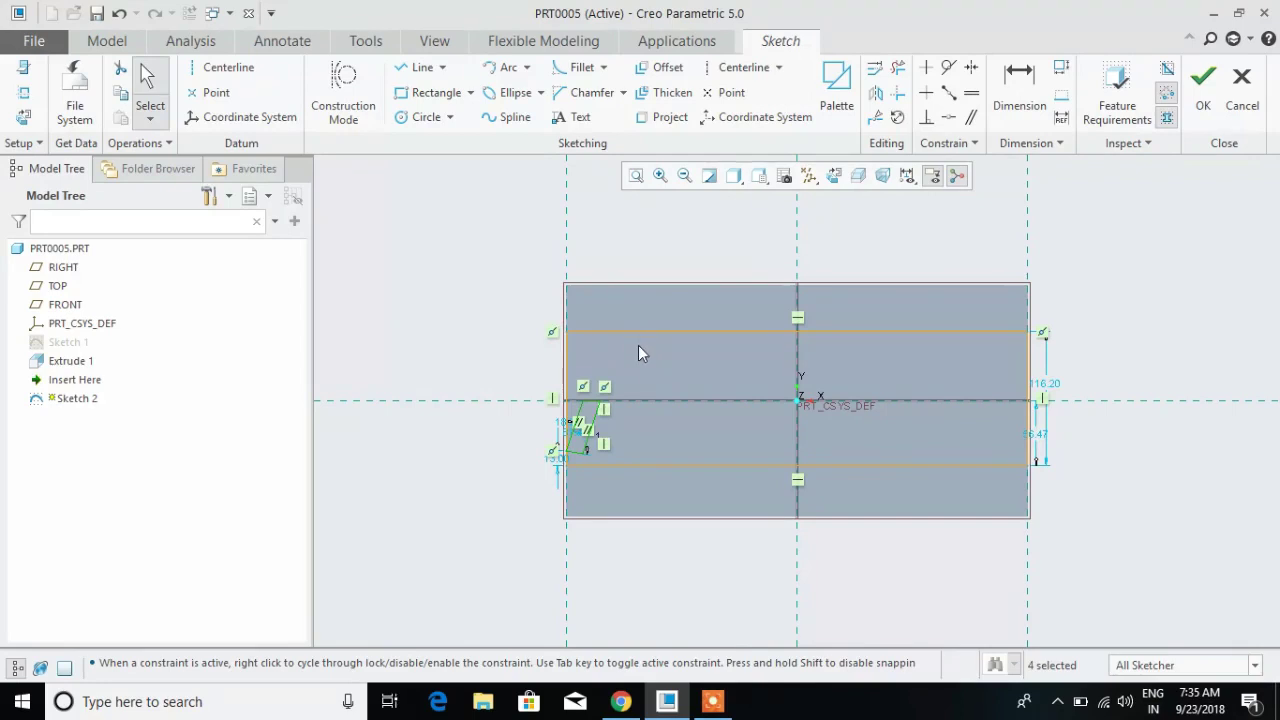
- Delete all four sides of the full-width rectangle from the sketch, keeping the small slanted profile
click(683, 466)
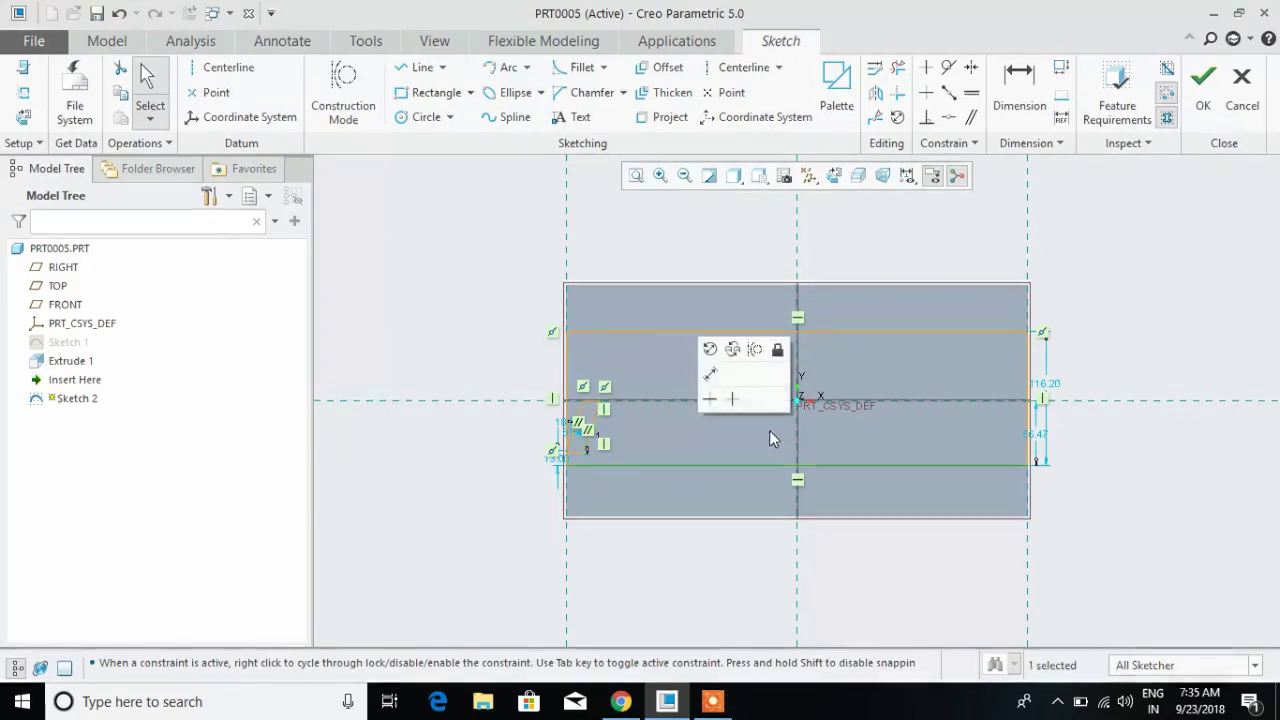
key(Delete)
click(654, 331)
key(Delete)
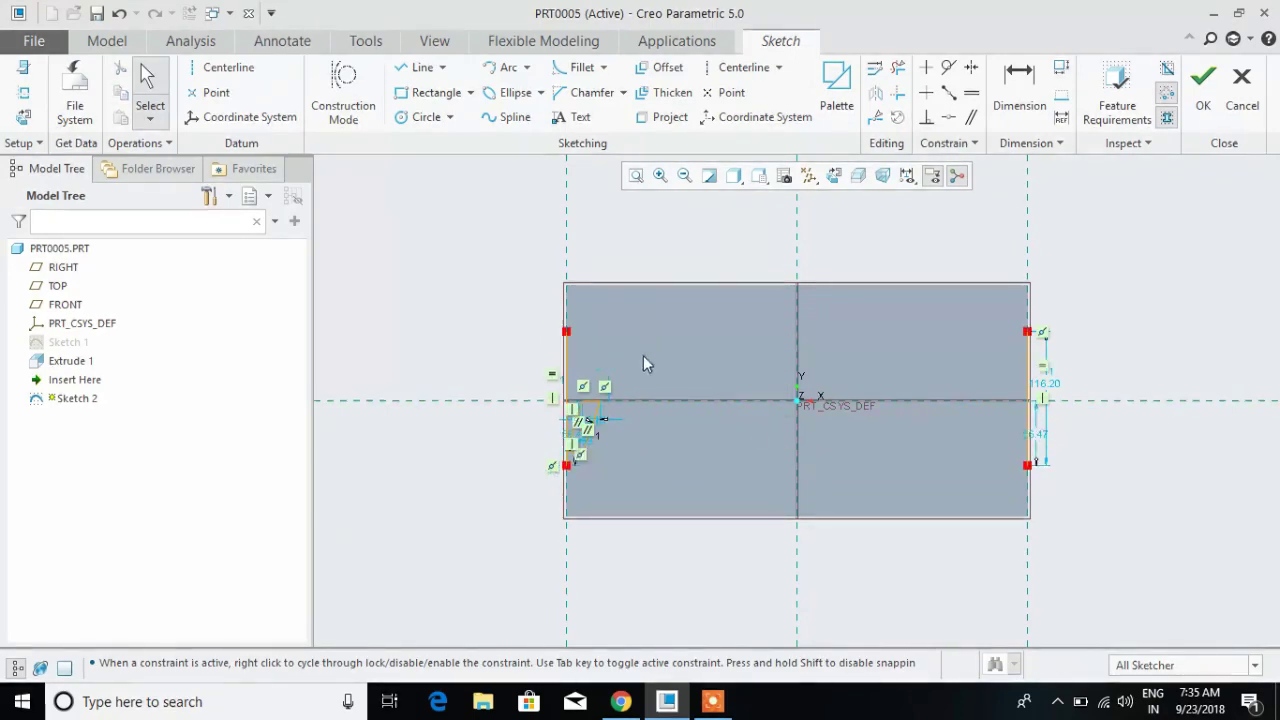
click(565, 358)
key(Delete)
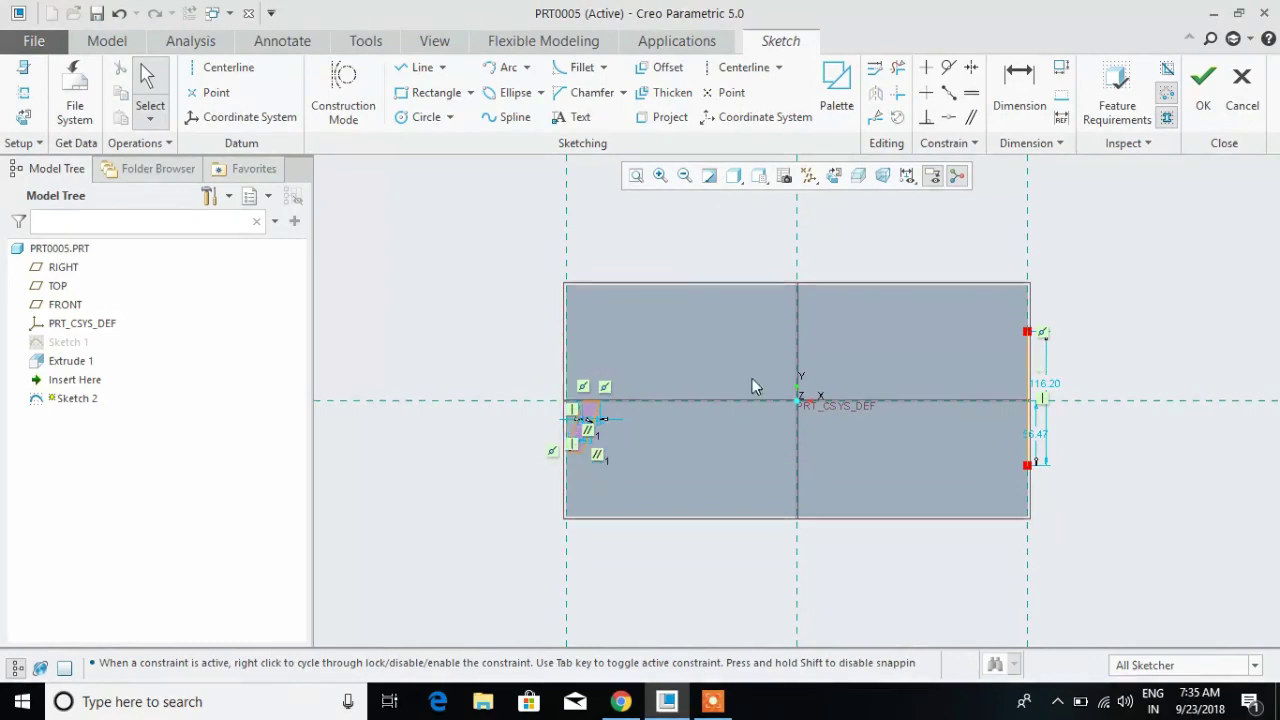
click(1025, 385)
key(Delete)
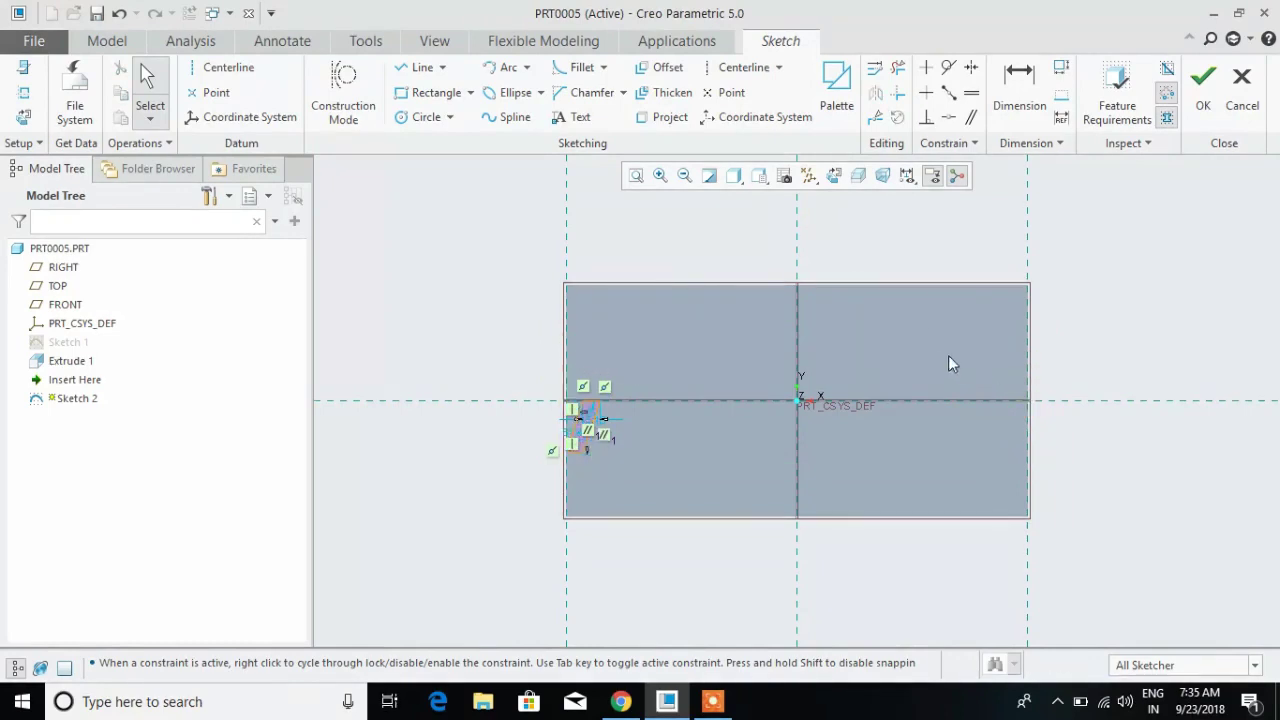
- Finish the sketch and extrude the slanted profile to a depth of 4
click(1203, 88)
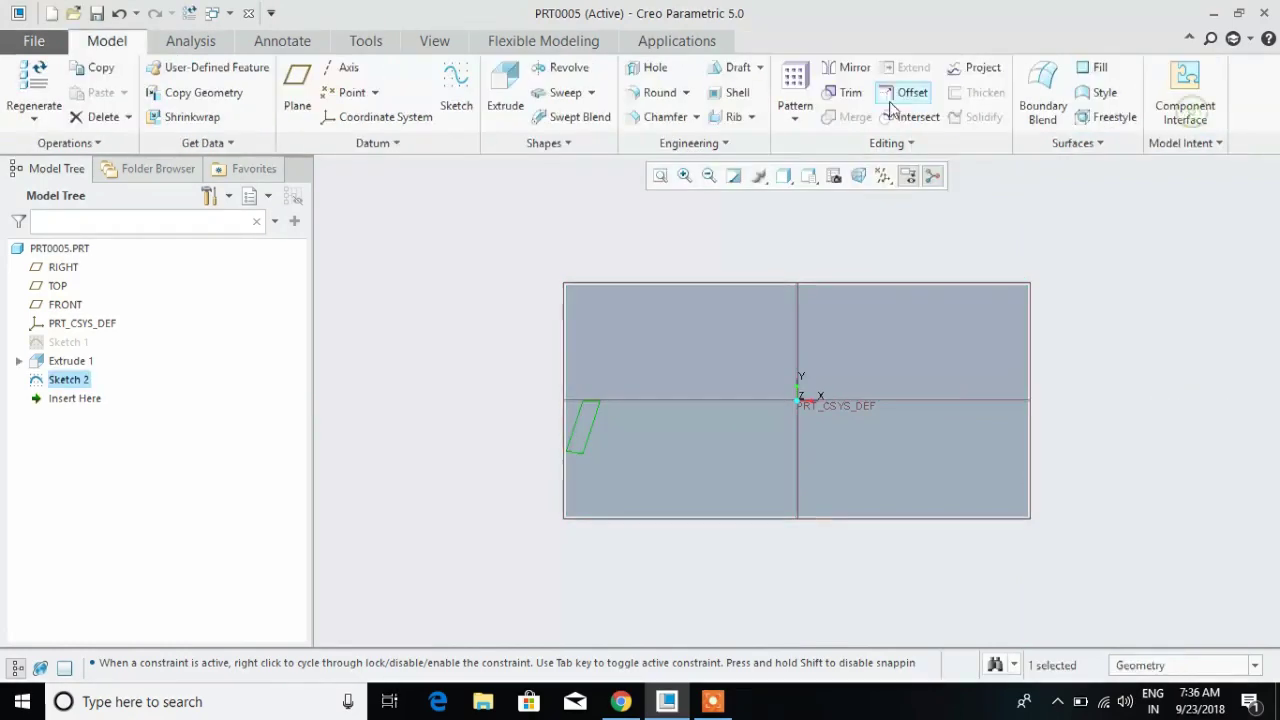
click(507, 90)
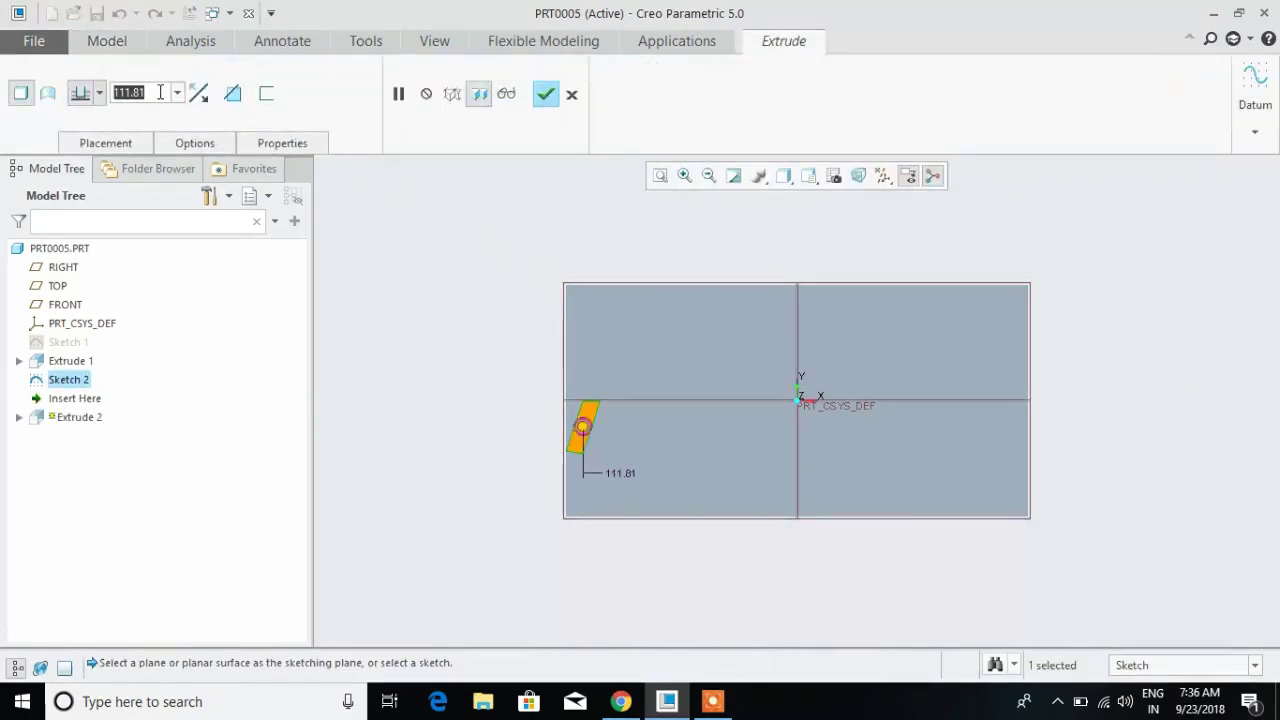
text(4)
key(Return)
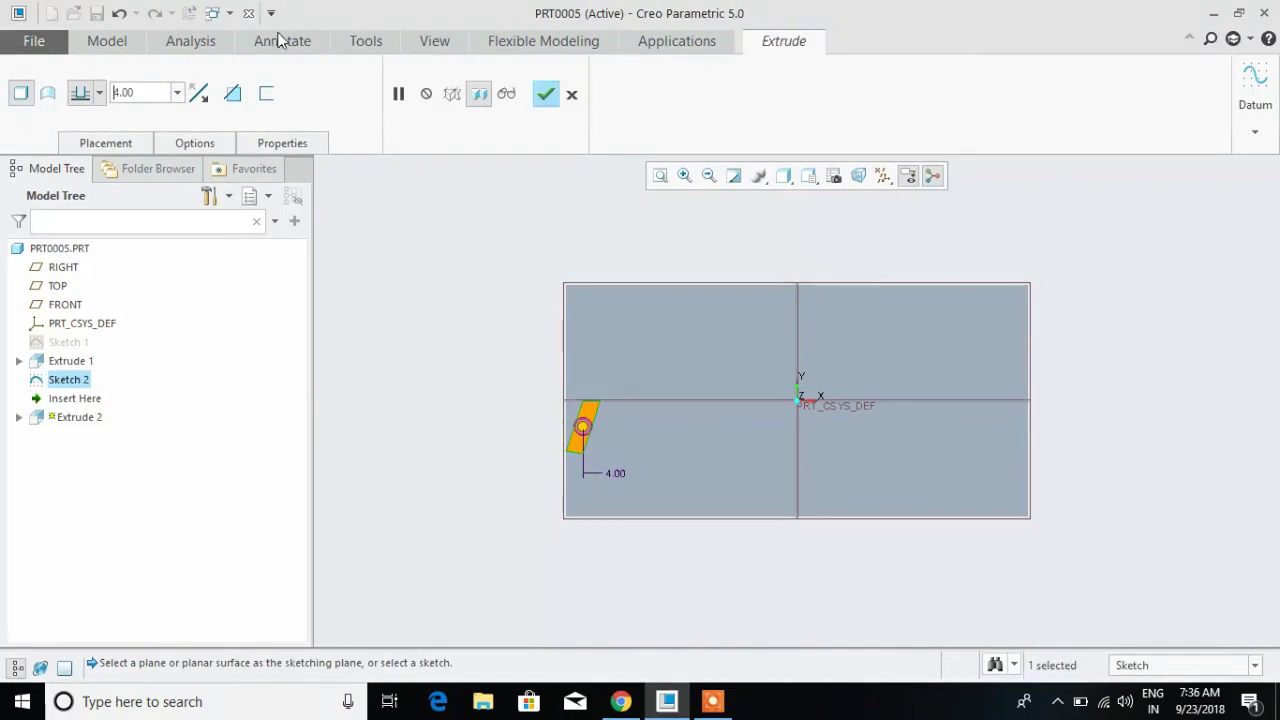
click(543, 96)
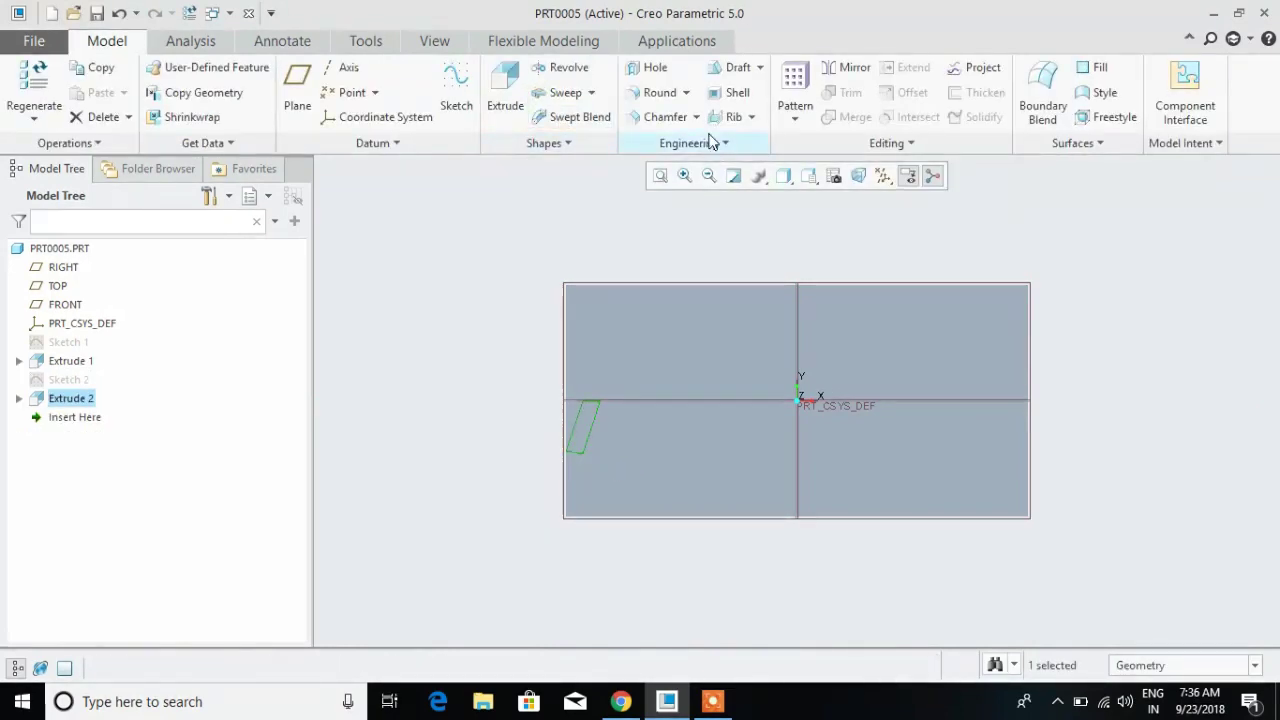
- Start a direction pattern of the slanted extrusion along the plate's lower long edge
click(796, 80)
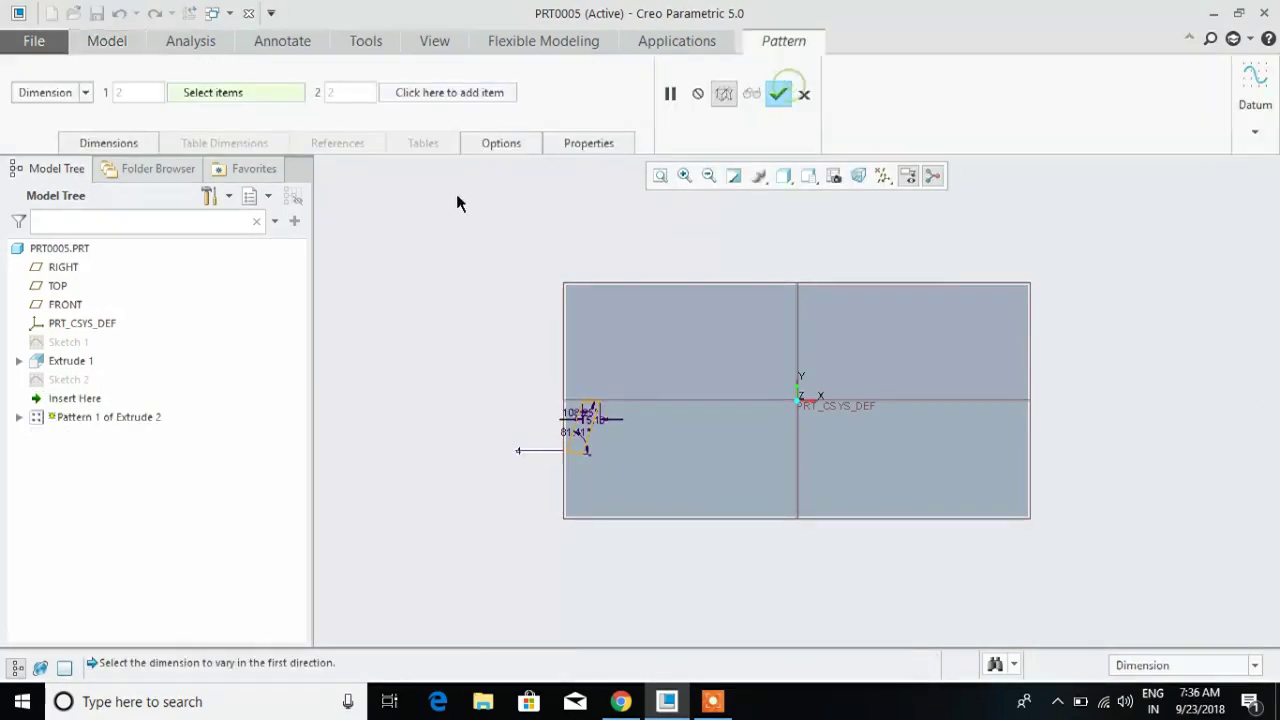
click(85, 93)
click(45, 126)
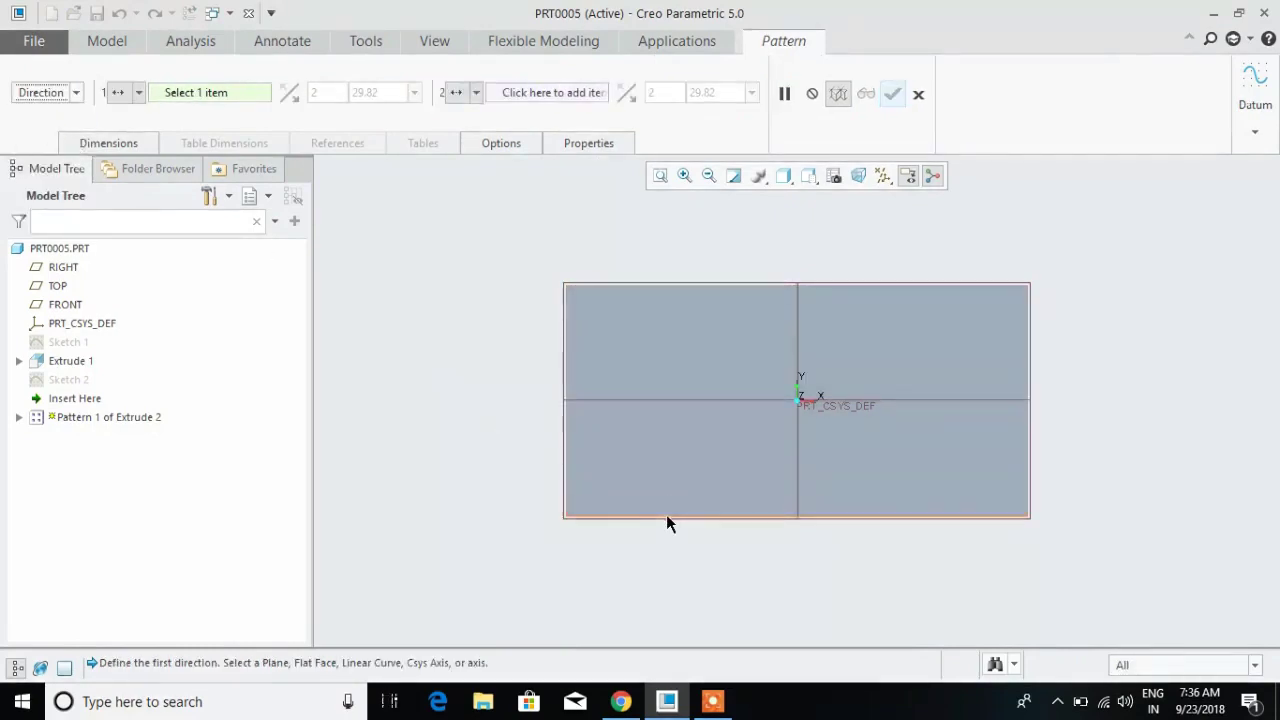
click(667, 516)
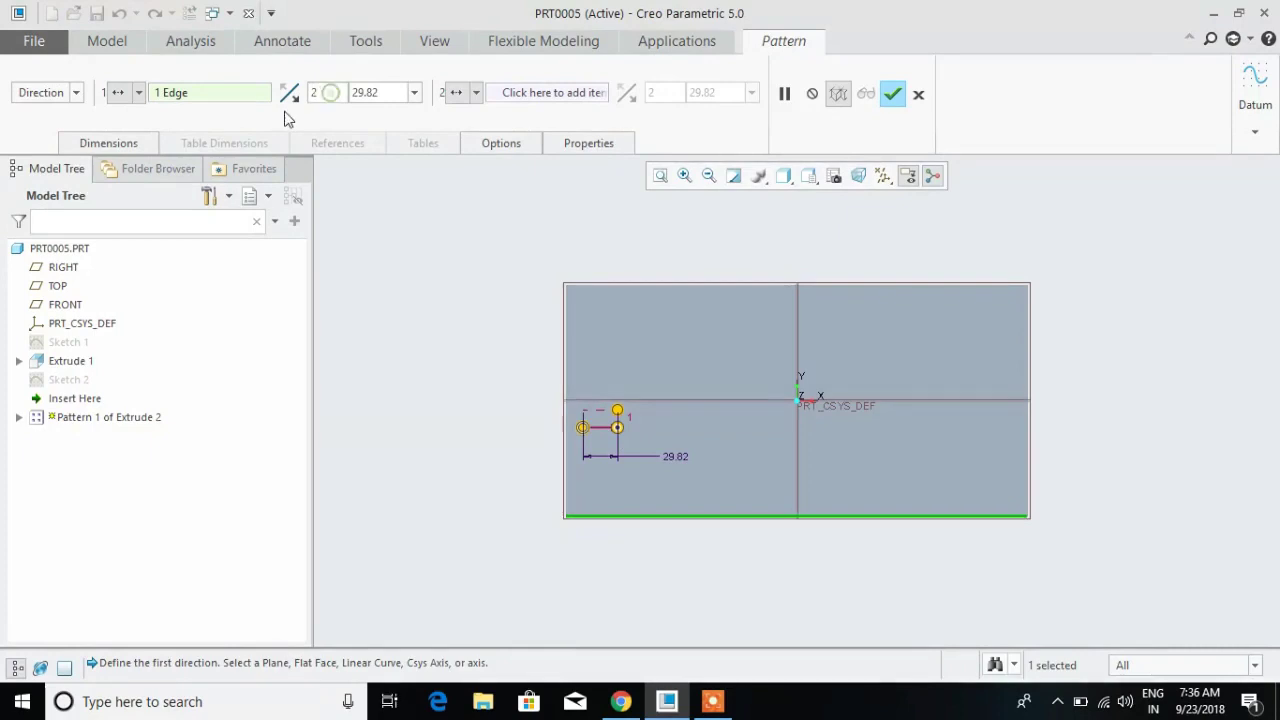
- Set the pattern to 13 members spaced 30 apart and create it
key(BackSpace)
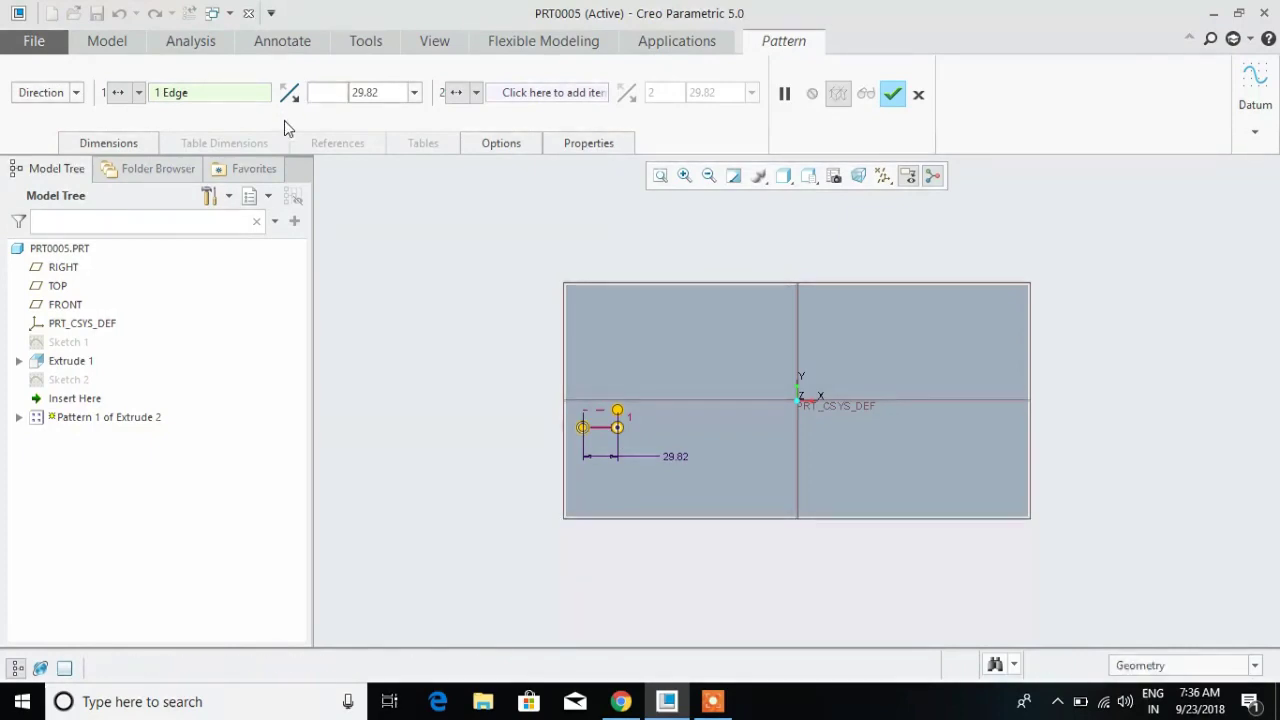
text(10)
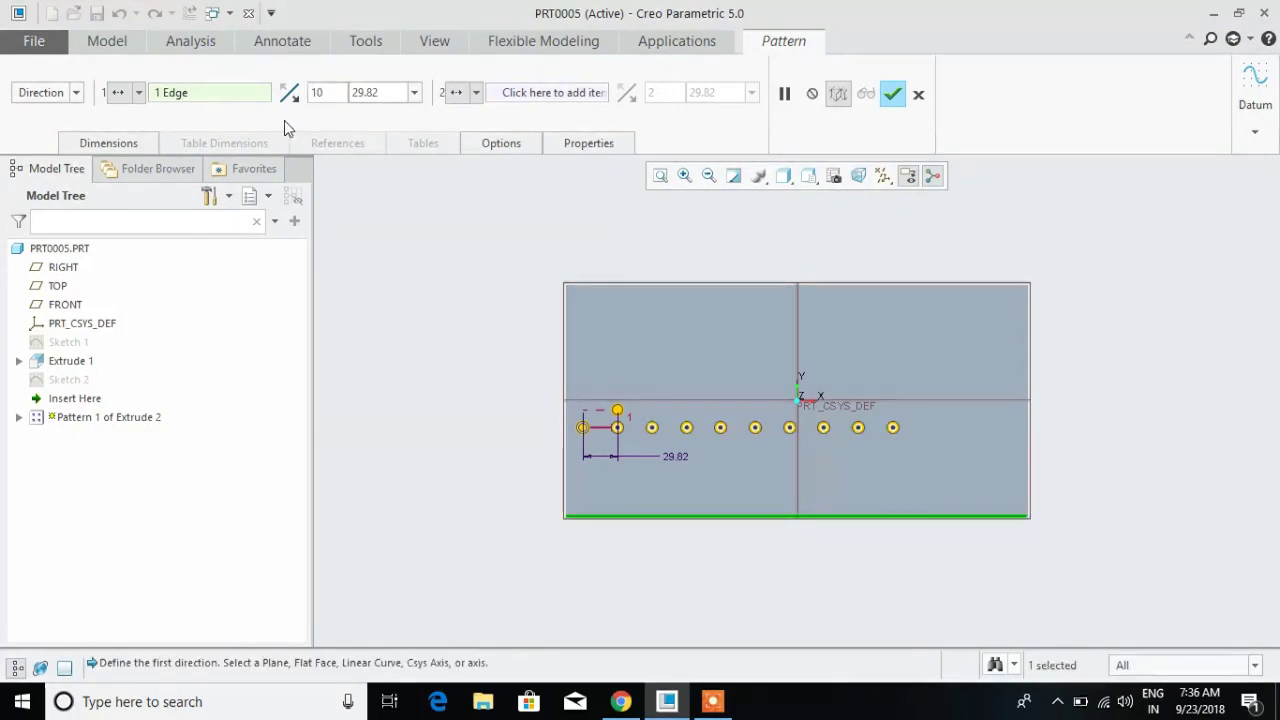
key(BackSpace)
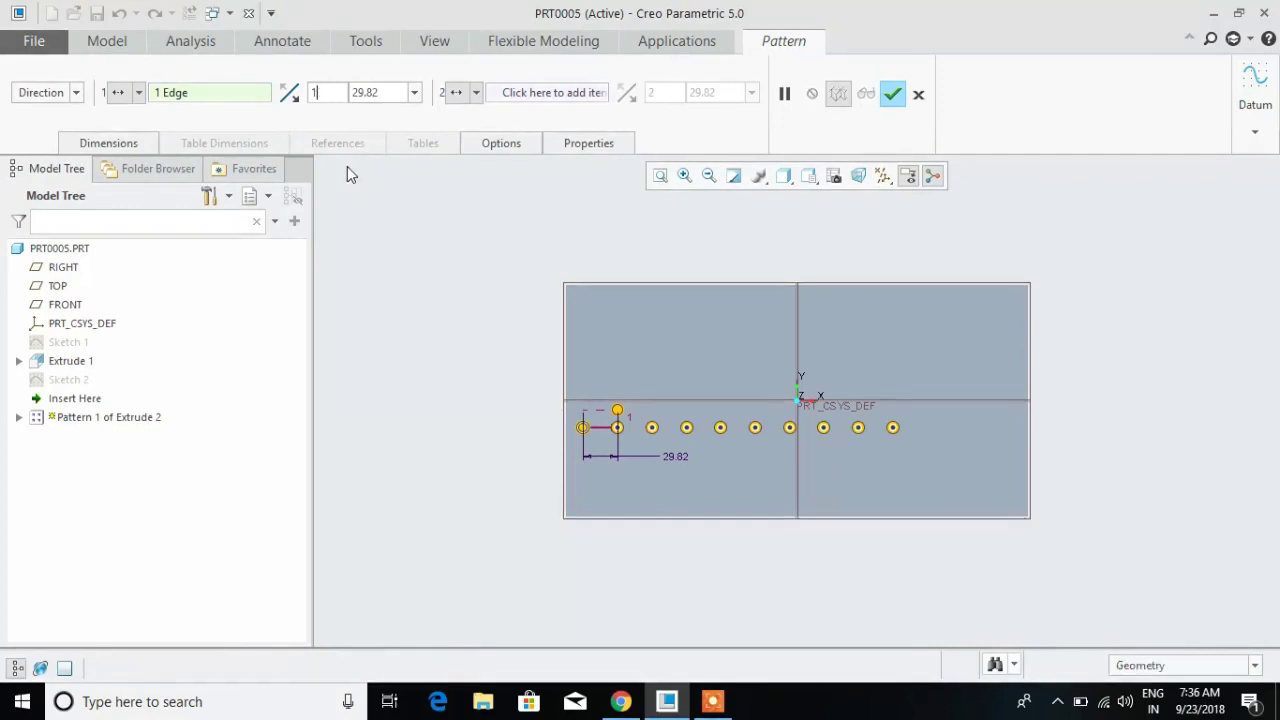
text(5)
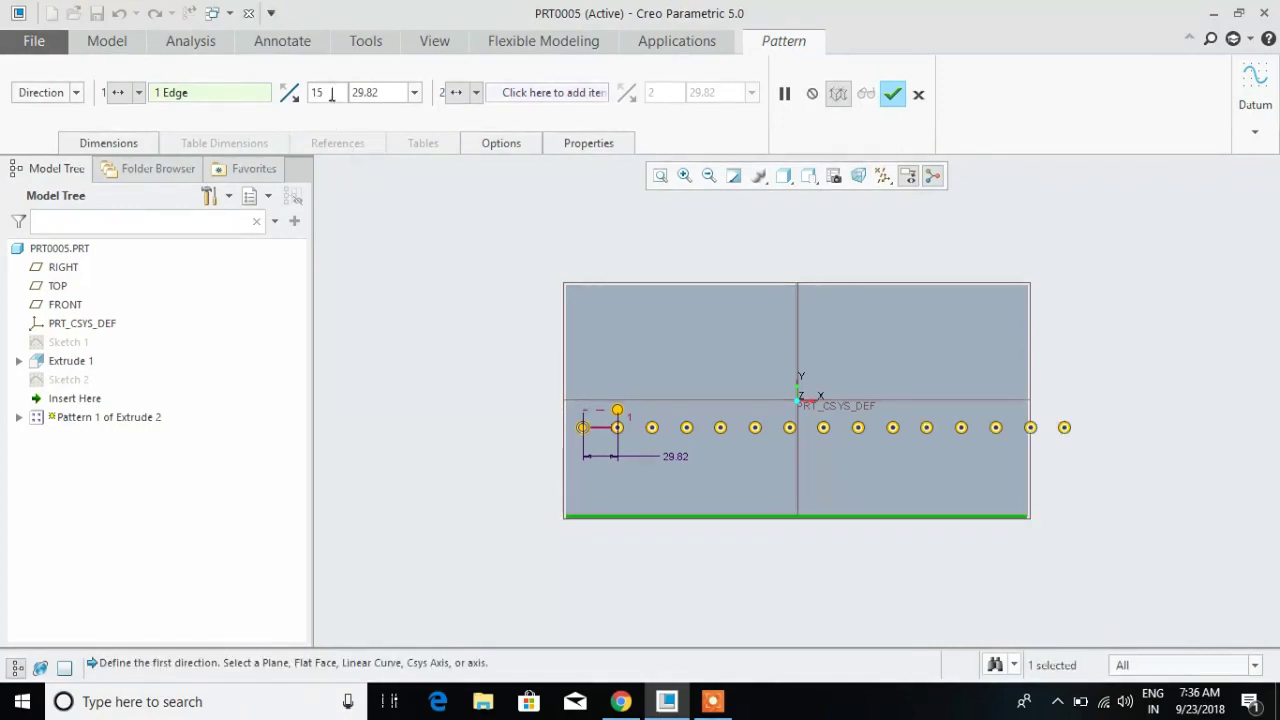
key(BackSpace)
text(3)
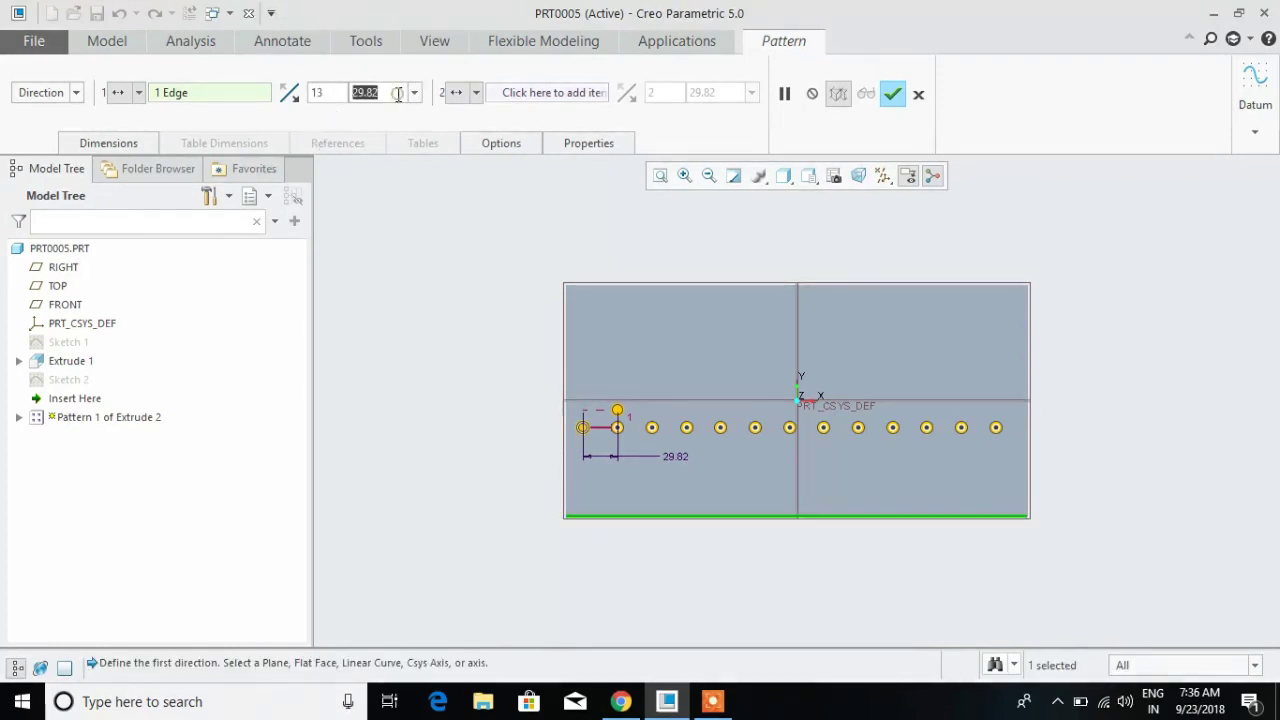
text(30)
key(Return)
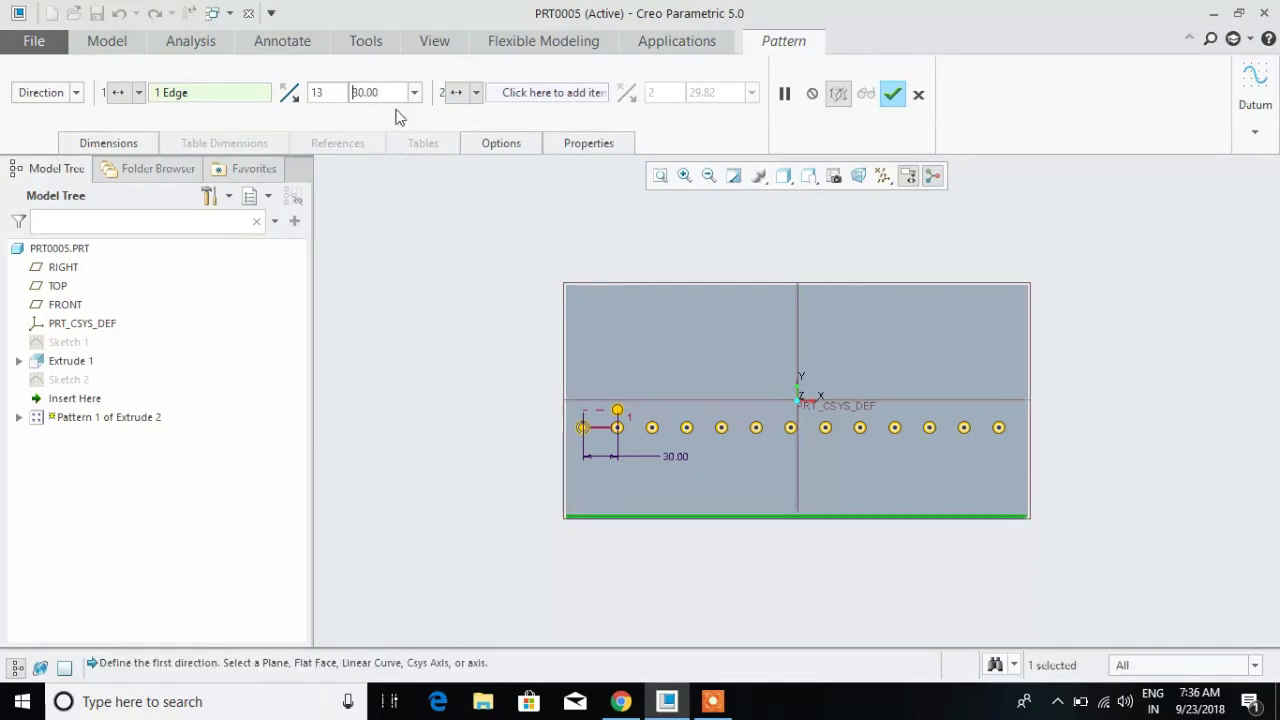
click(892, 94)
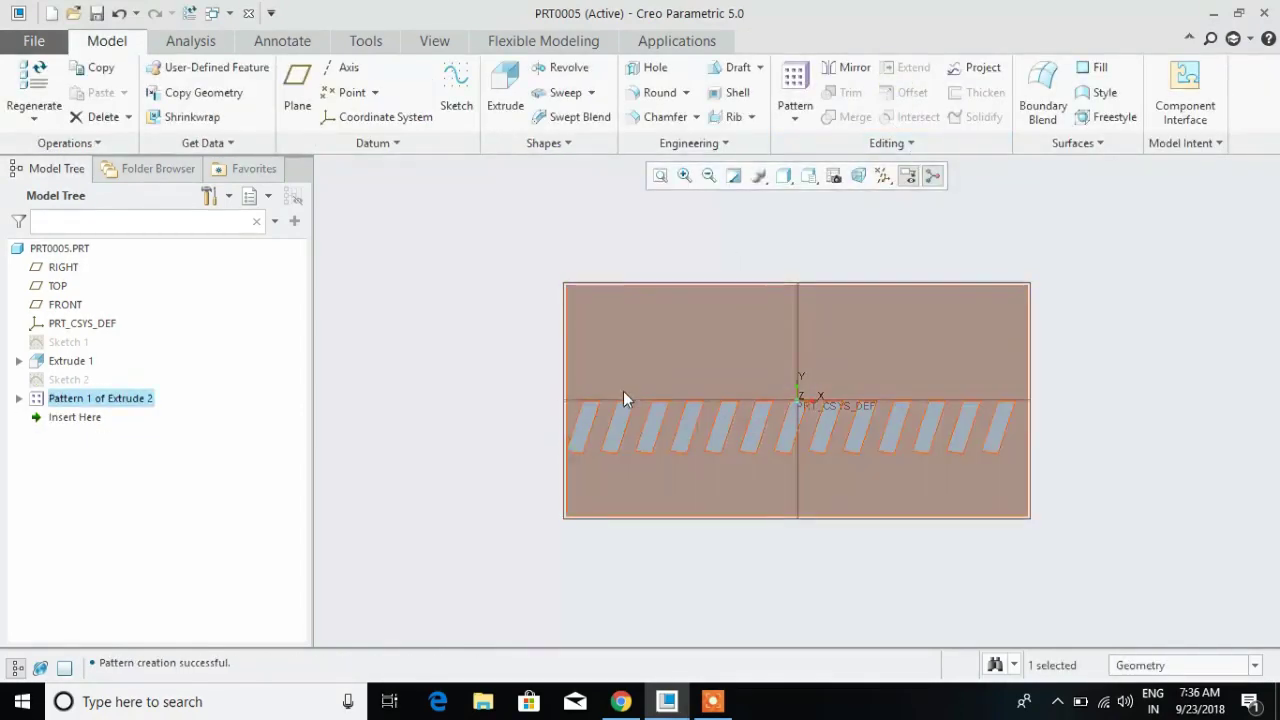
- Mirror the whole strip pattern about the TOP plane
click(613, 402)
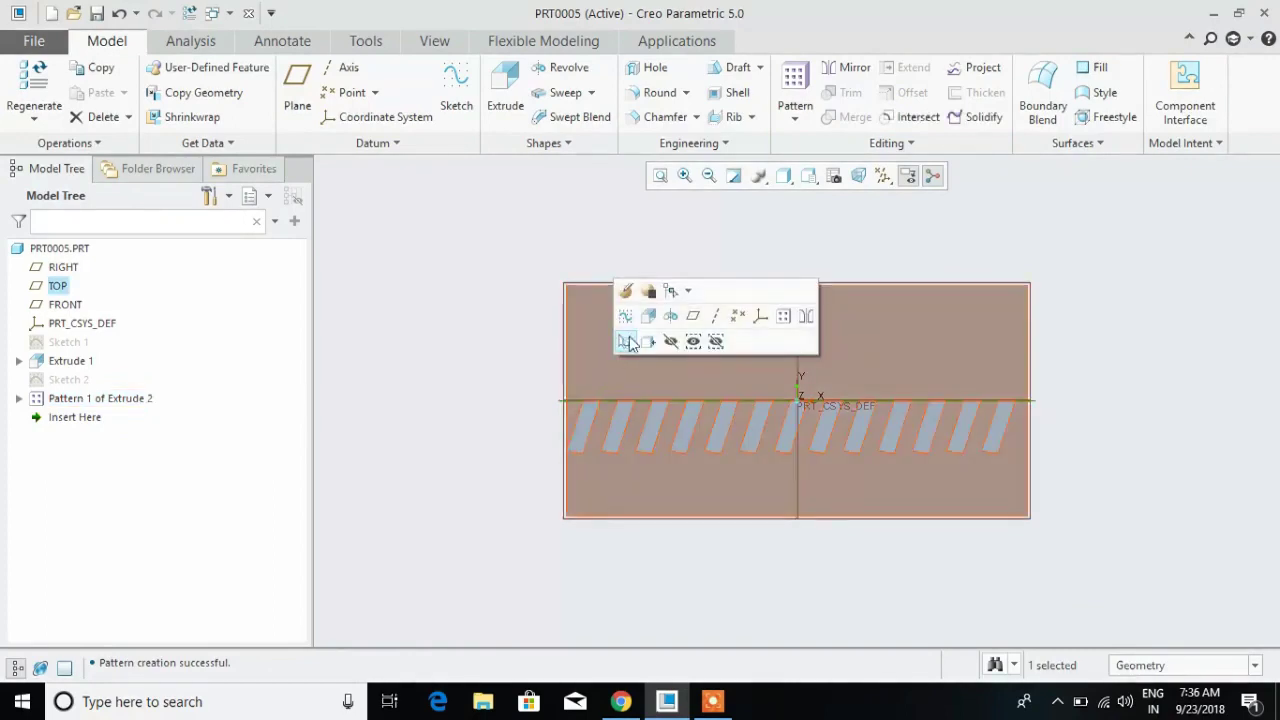
click(124, 402)
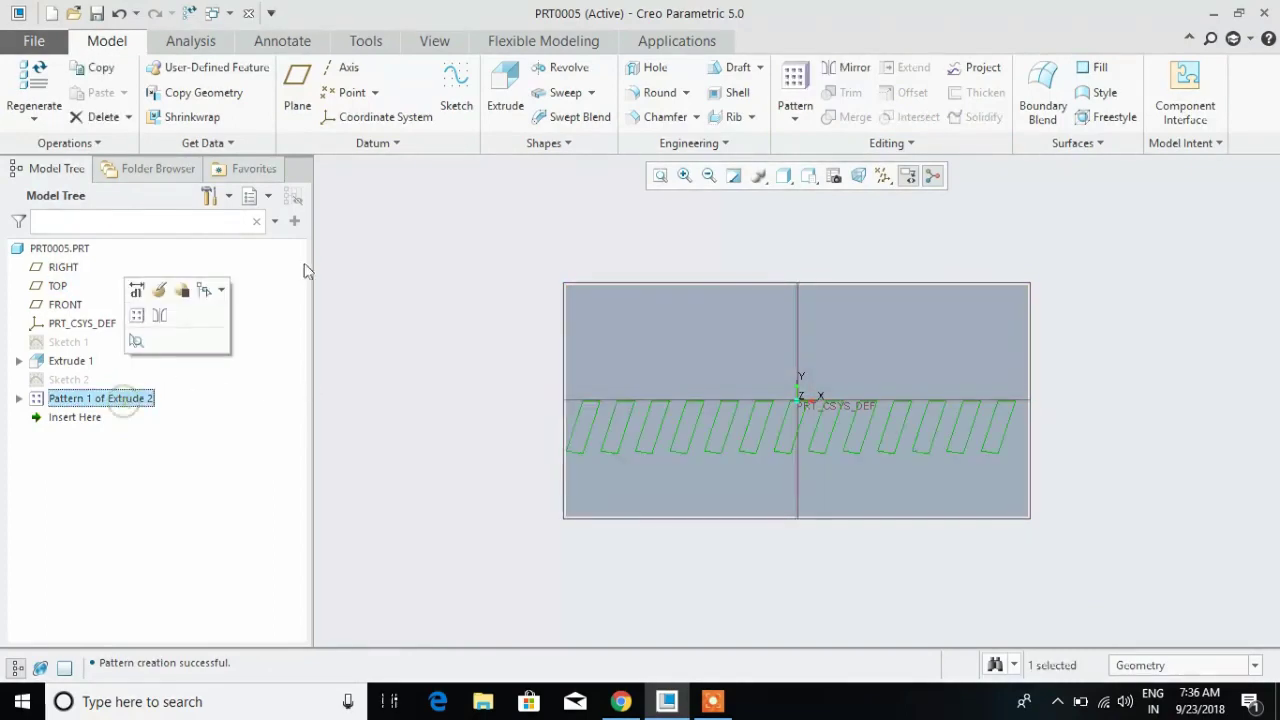
click(159, 315)
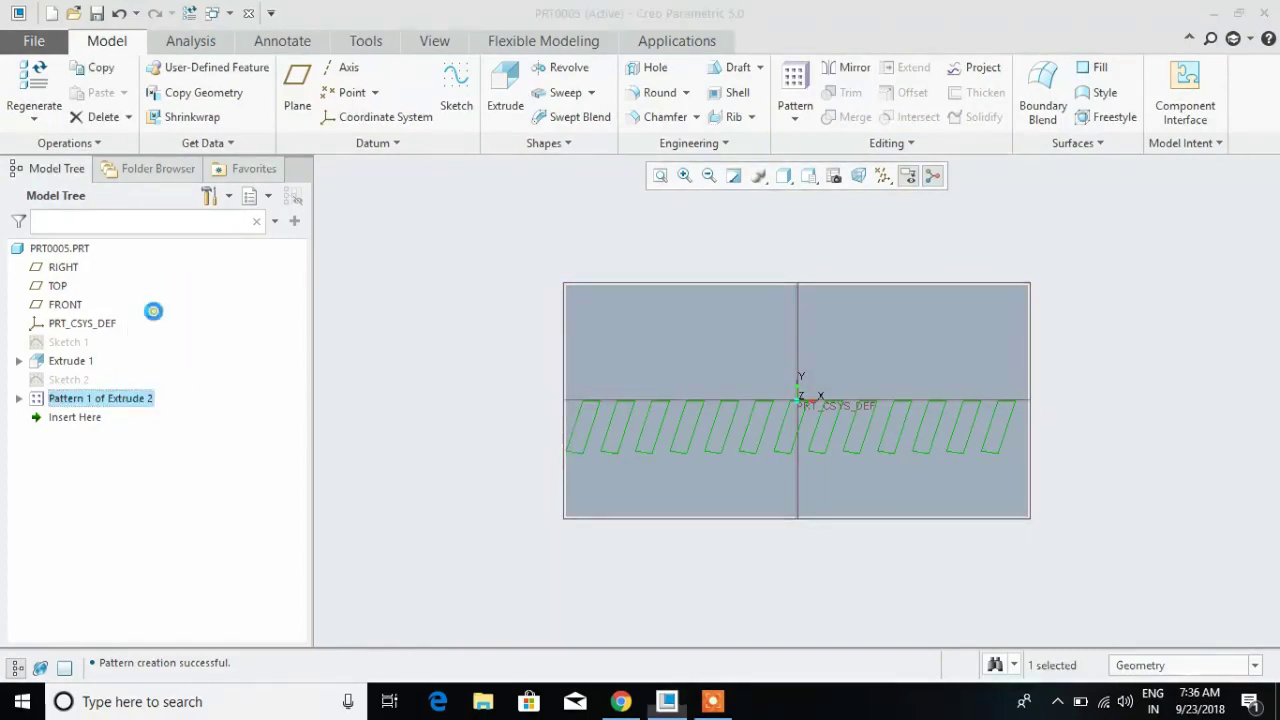
click(576, 401)
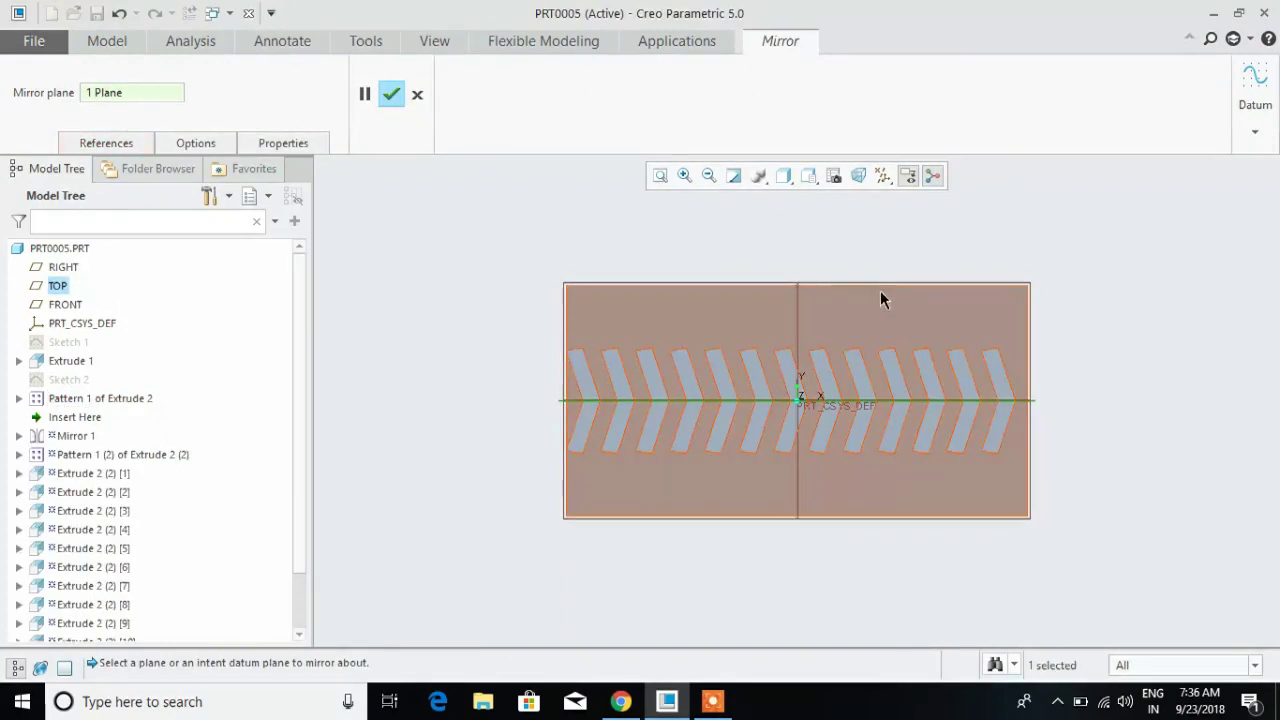
click(388, 100)
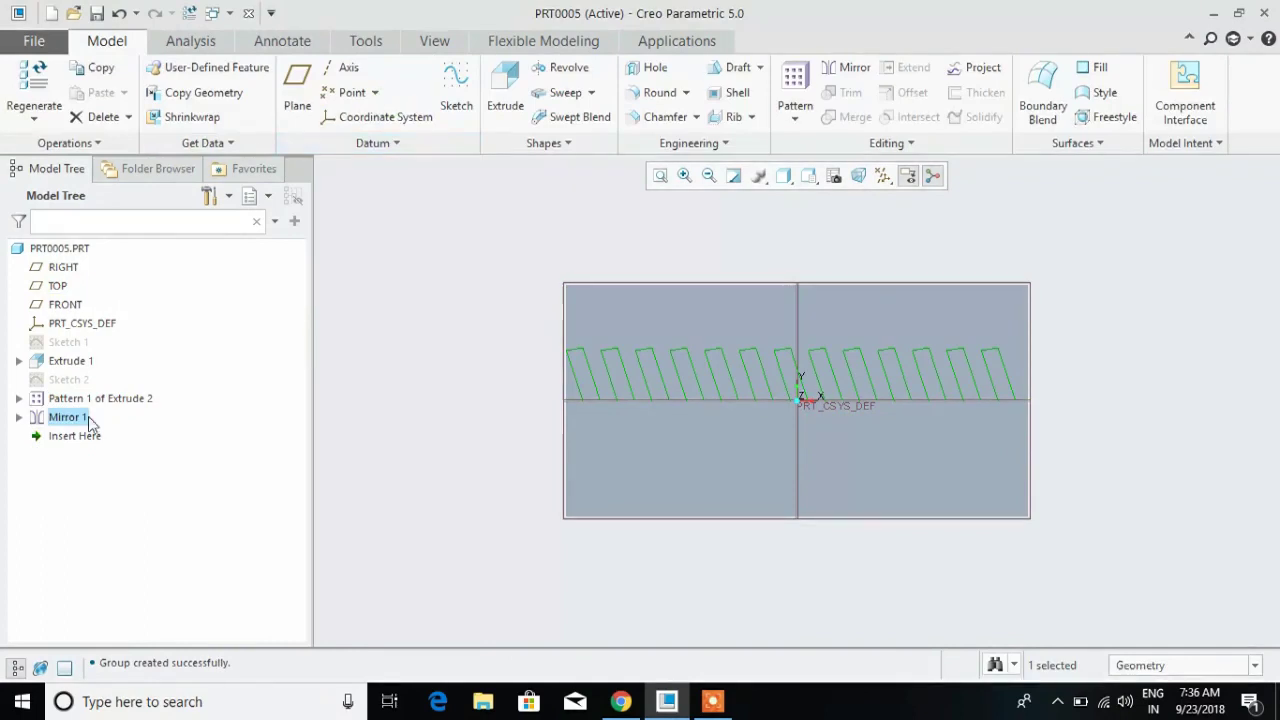
- Reopen Sketch 2, the slanted strip profile, for editing
click(19, 398)
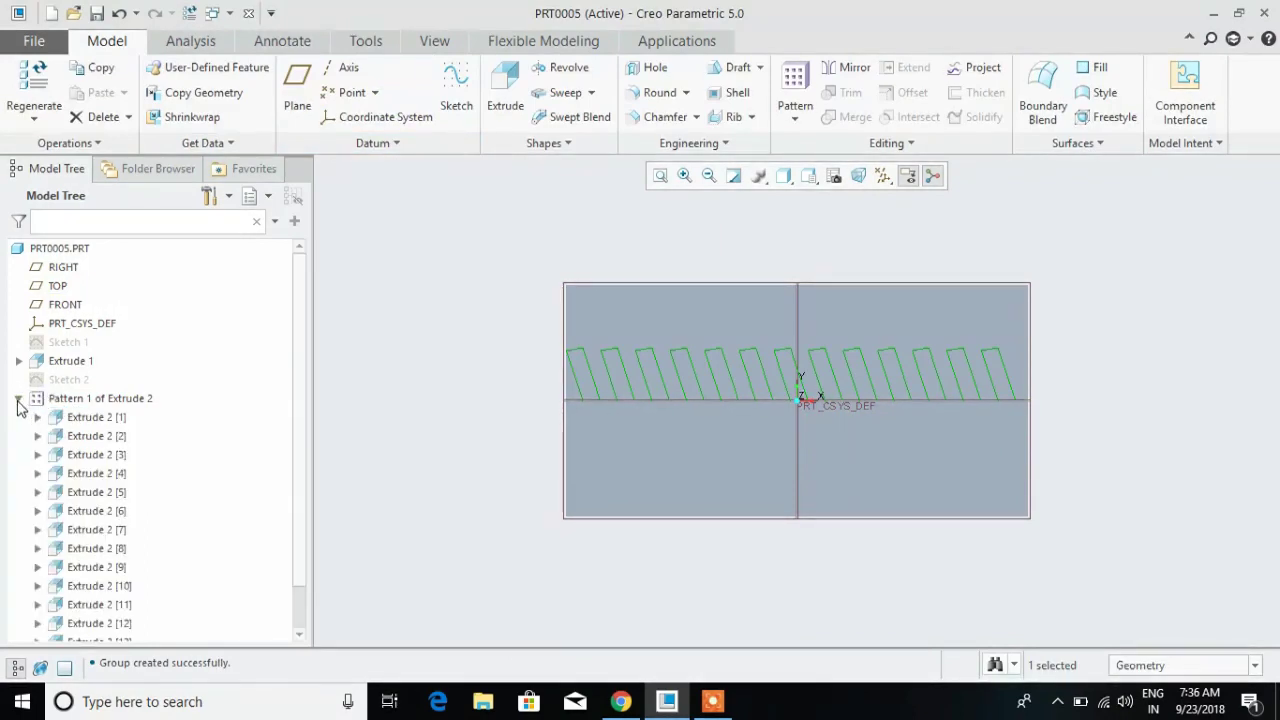
click(19, 398)
click(56, 382)
click(78, 268)
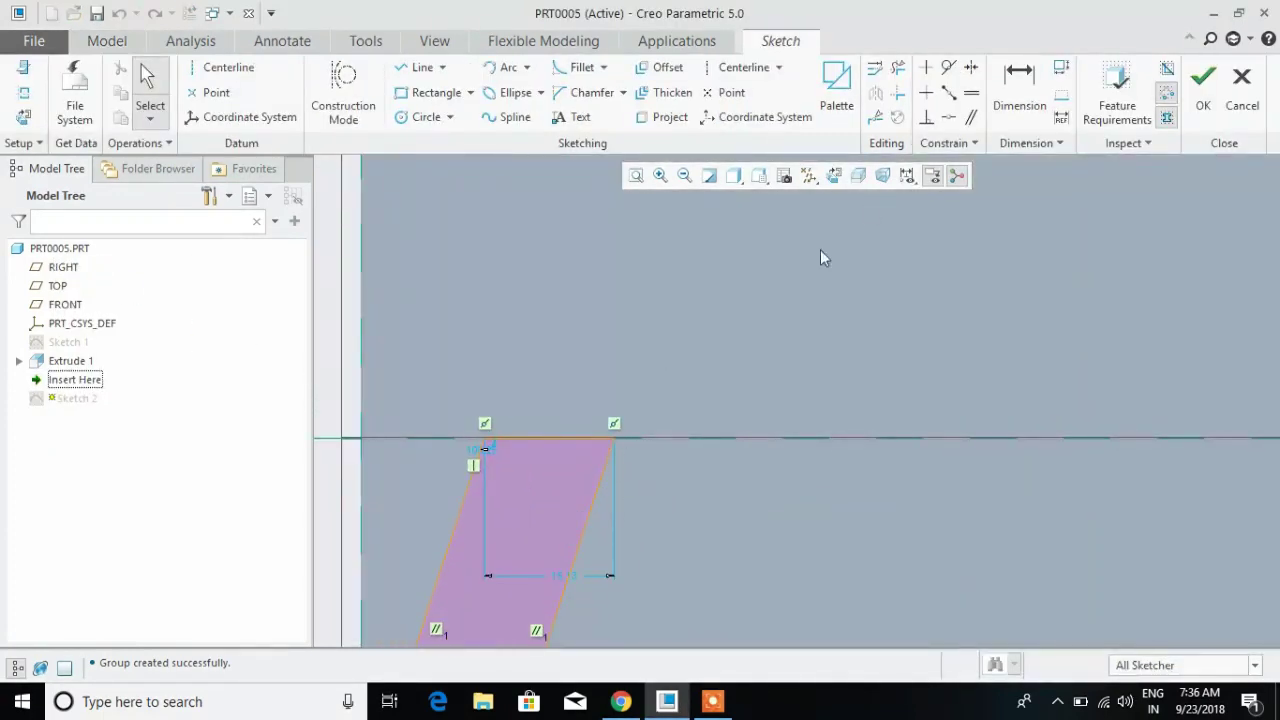
- Try to dimension the distance between the profile's upper side and the horizontal axis
click(1018, 90)
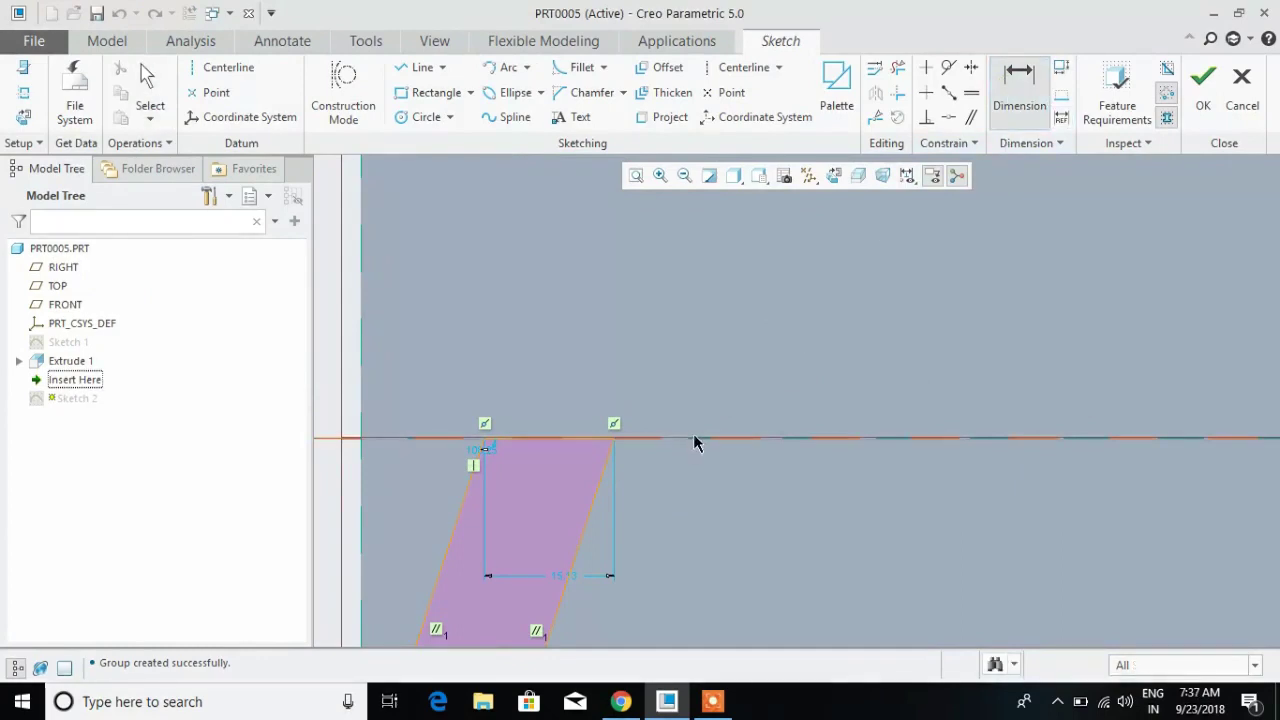
click(578, 441)
middle_click(589, 386)
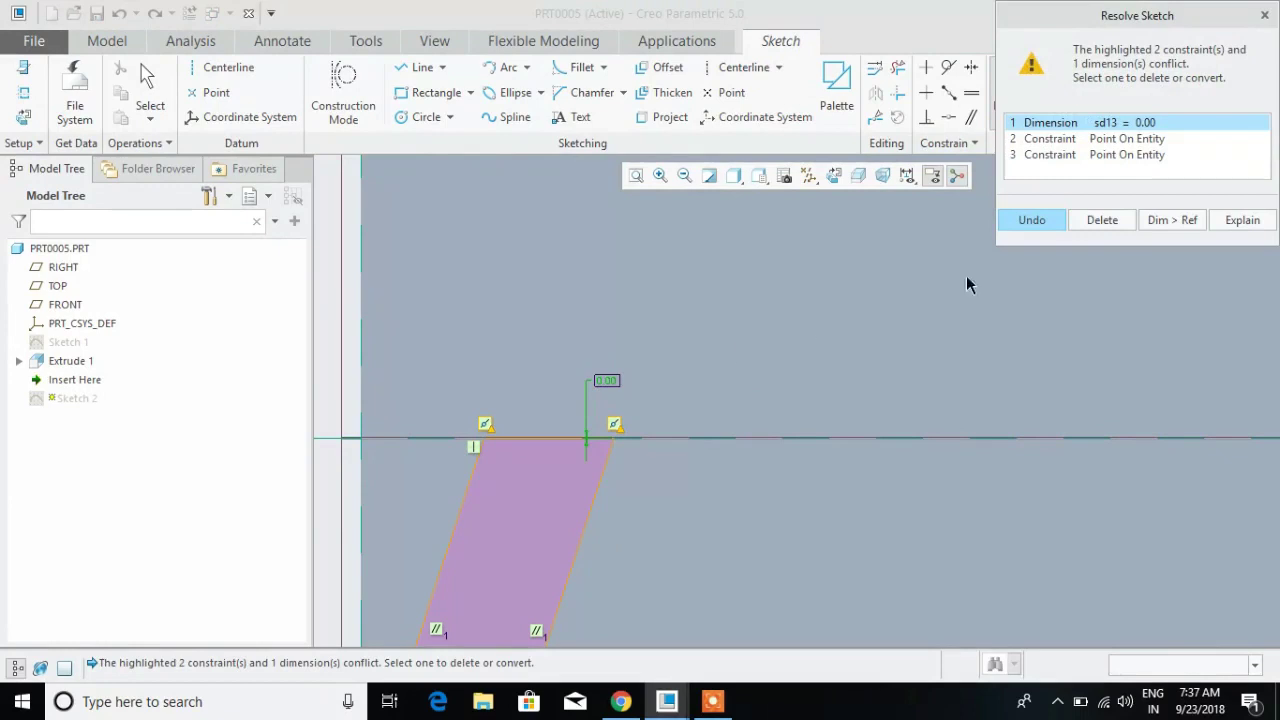
click(1116, 224)
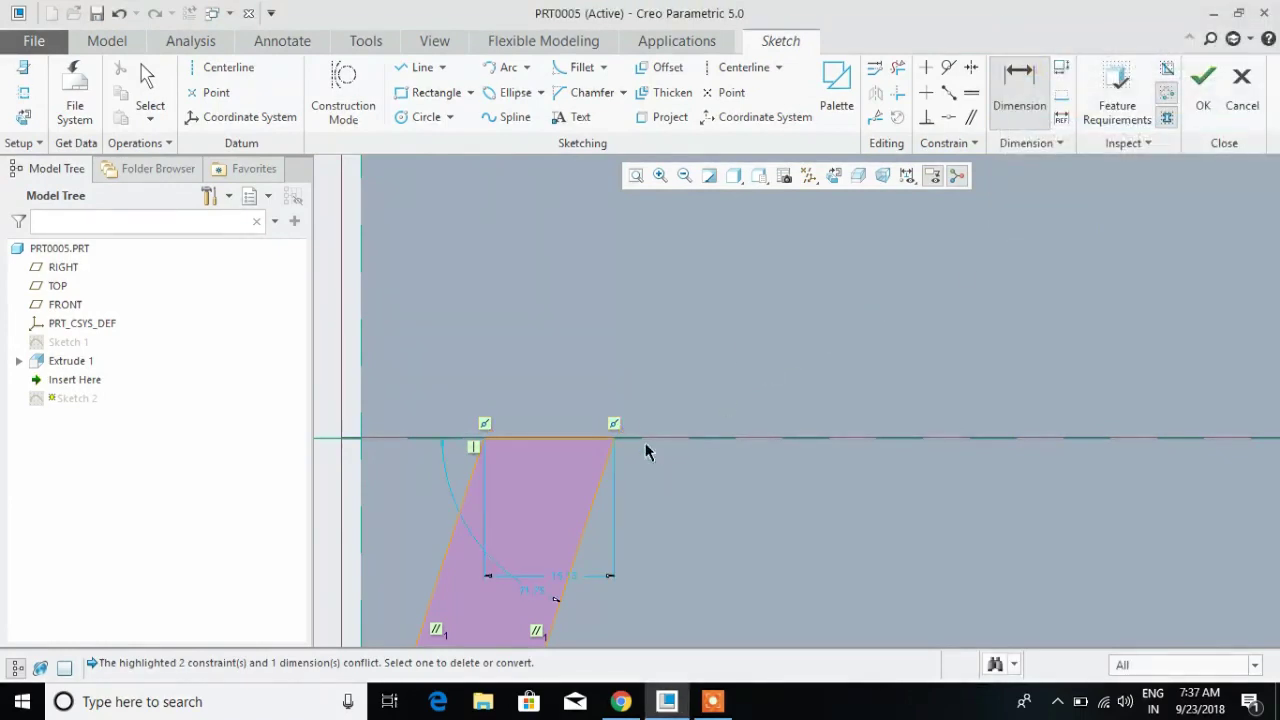
- Dimension the profile's upper side from the horizontal axis, deleting both conflicting Point On Entity constraints instead of the dimension
scroll(628, 423, up, 3)
scroll(628, 420, down, 8)
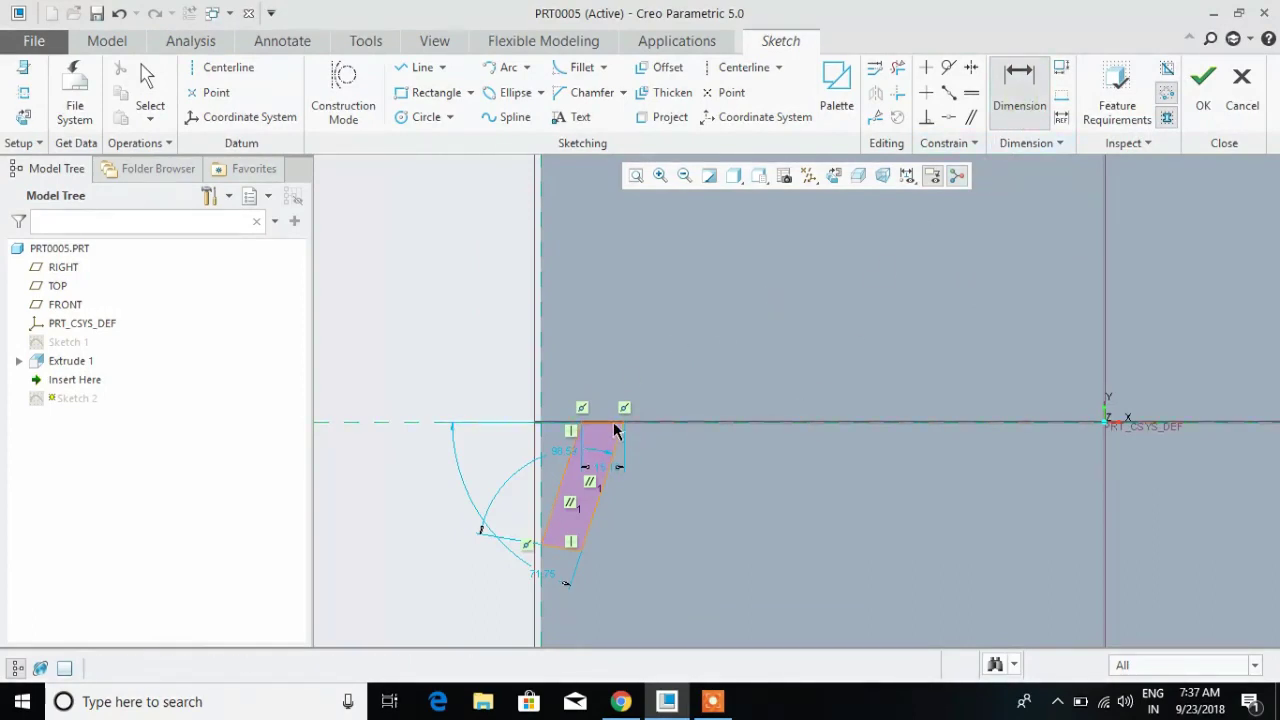
click(699, 421)
click(698, 340)
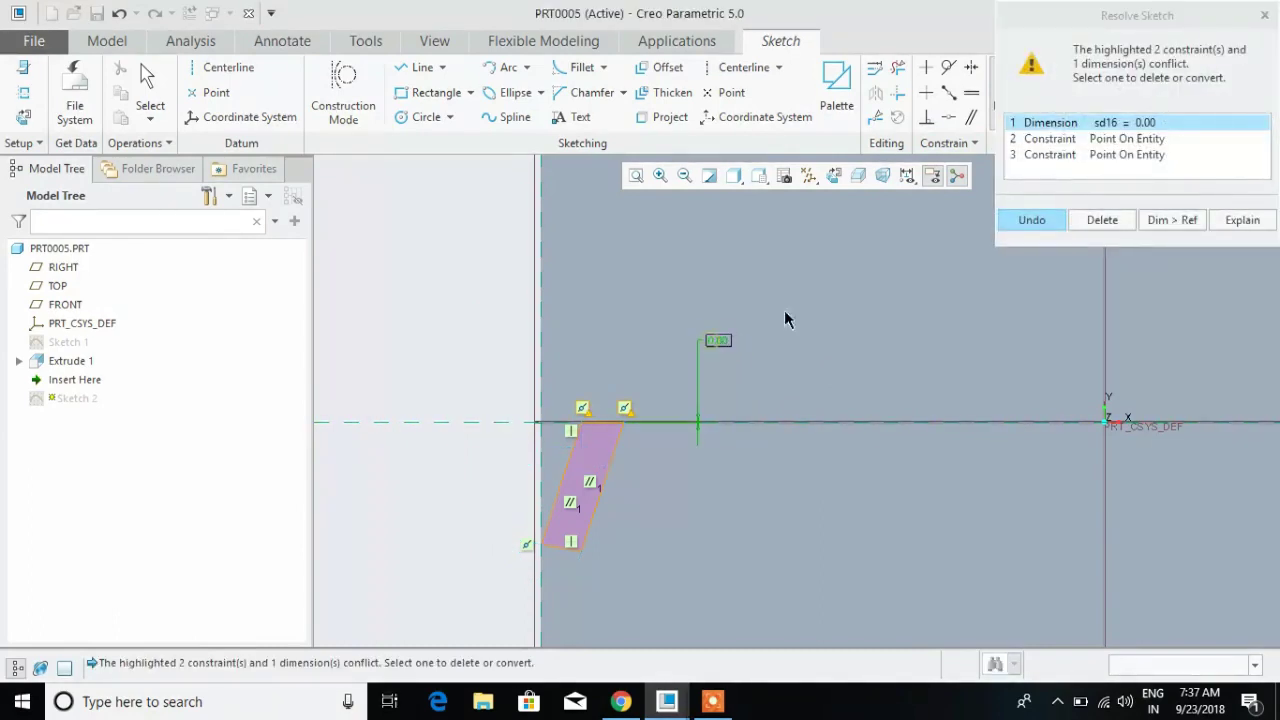
click(1067, 155)
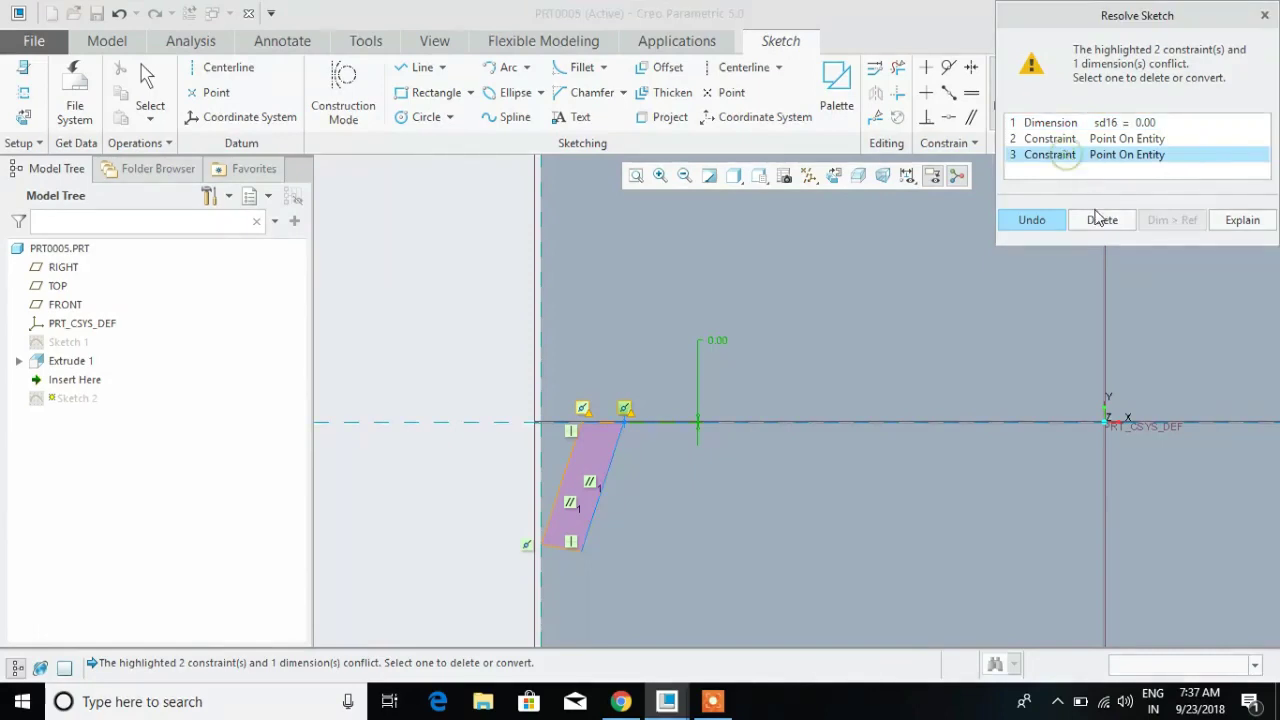
click(1088, 219)
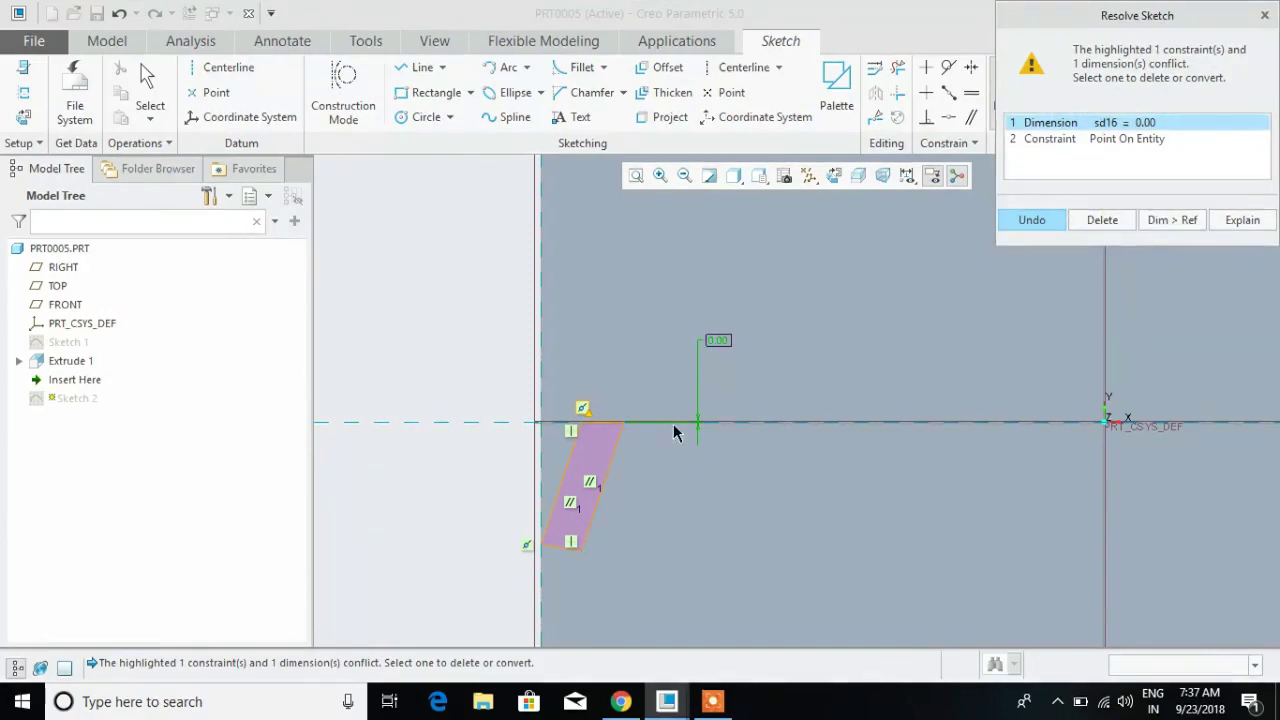
click(1064, 140)
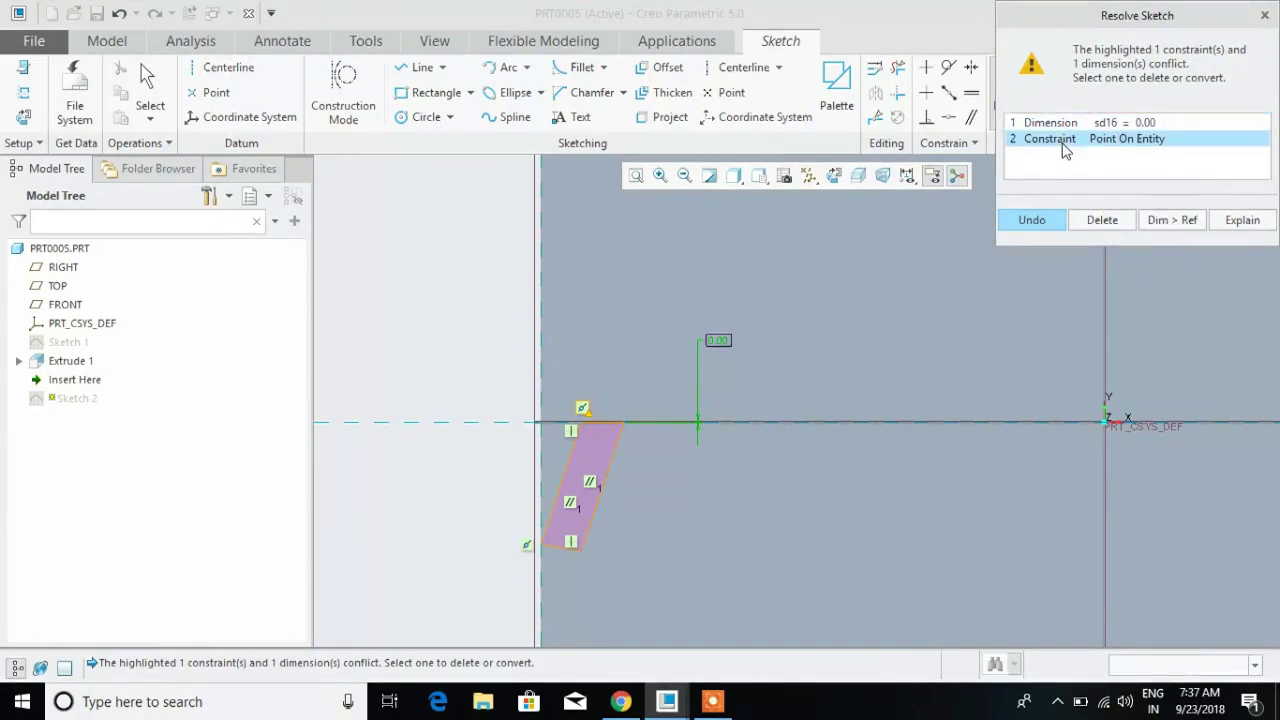
click(1100, 219)
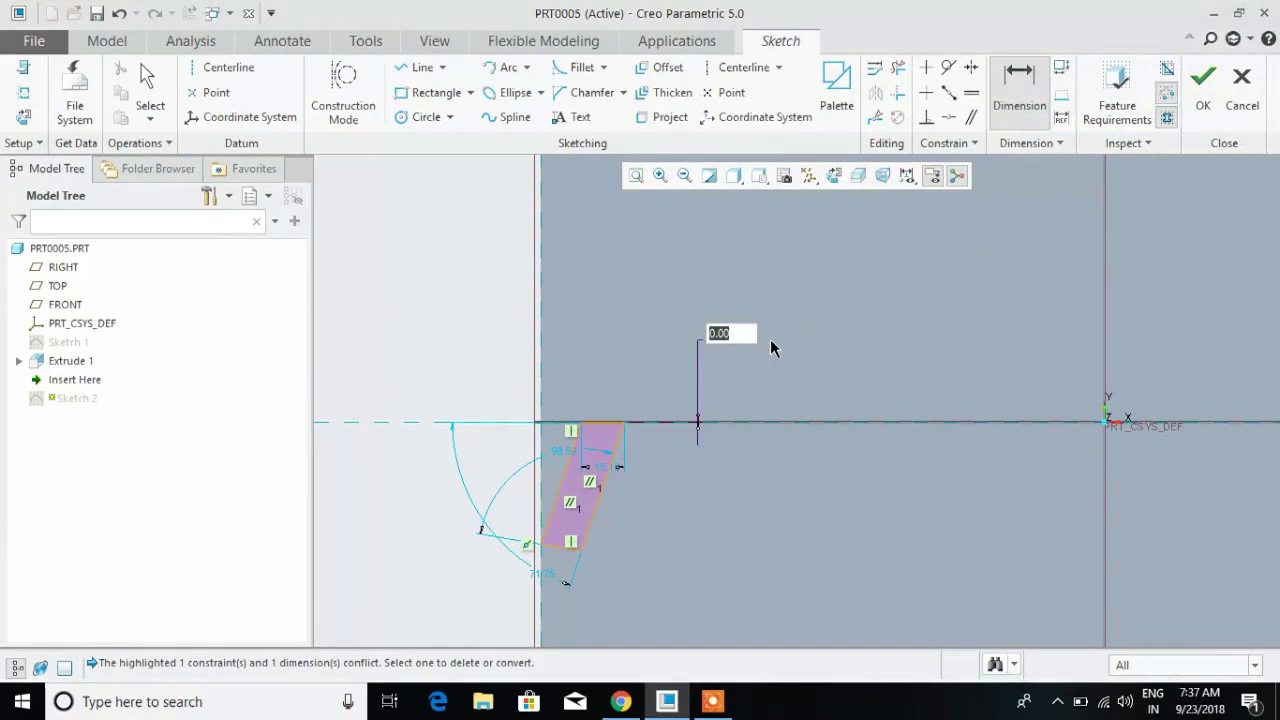
- Set the gap between the profile and the horizontal axis to 2 and finish the sketch
text(2)
key(Return)
click(1203, 80)
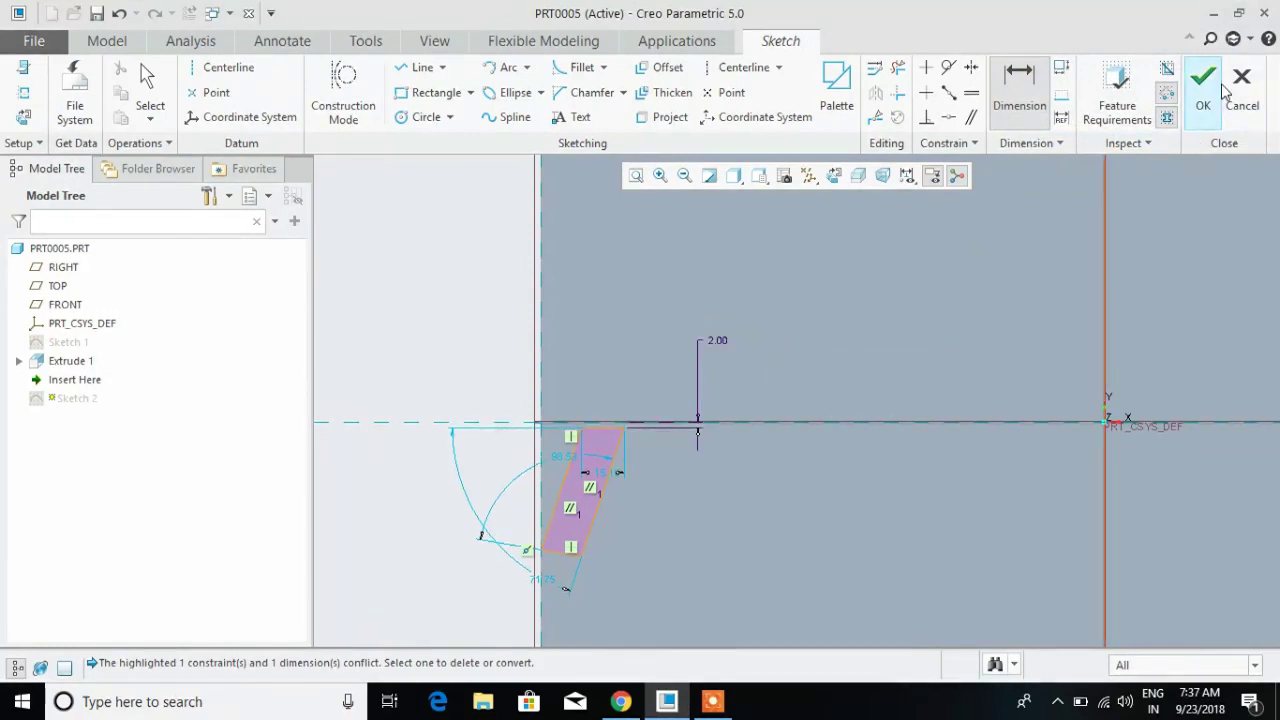
- Start a Warp feature on the plate with its strips and choose the Bend deformation
scroll(930, 300, up, 4)
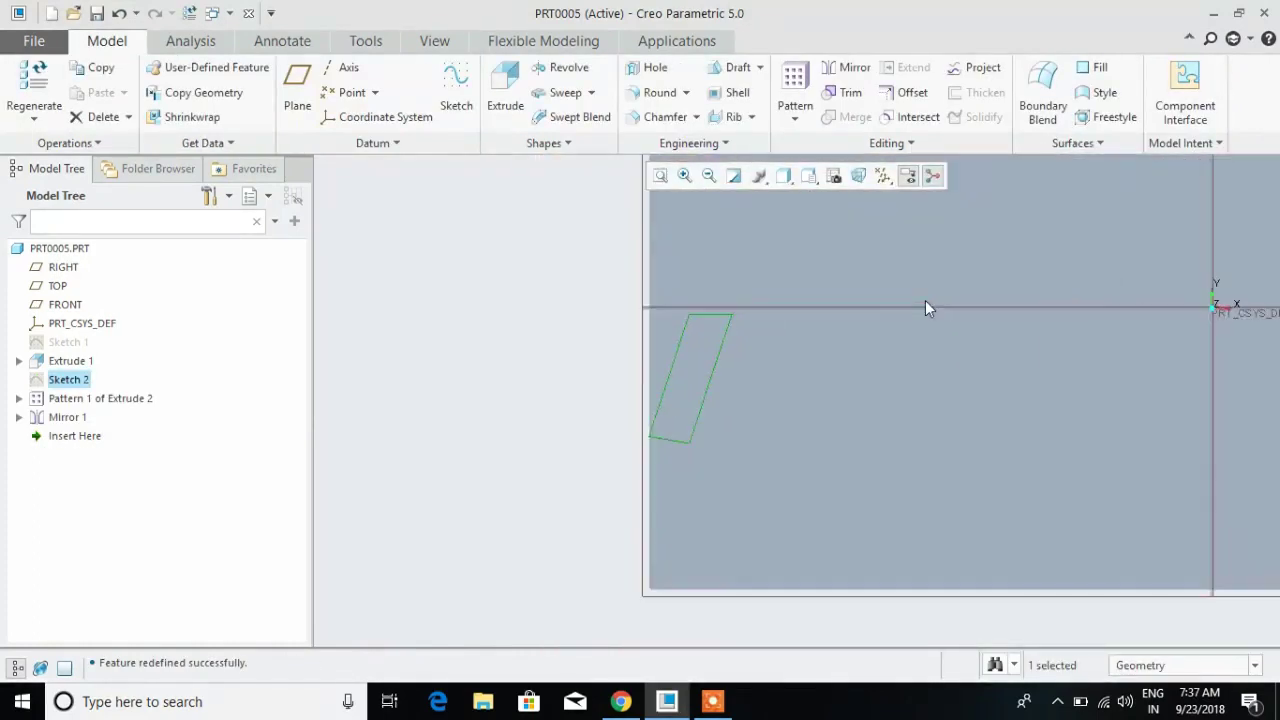
scroll(874, 295, down, 3)
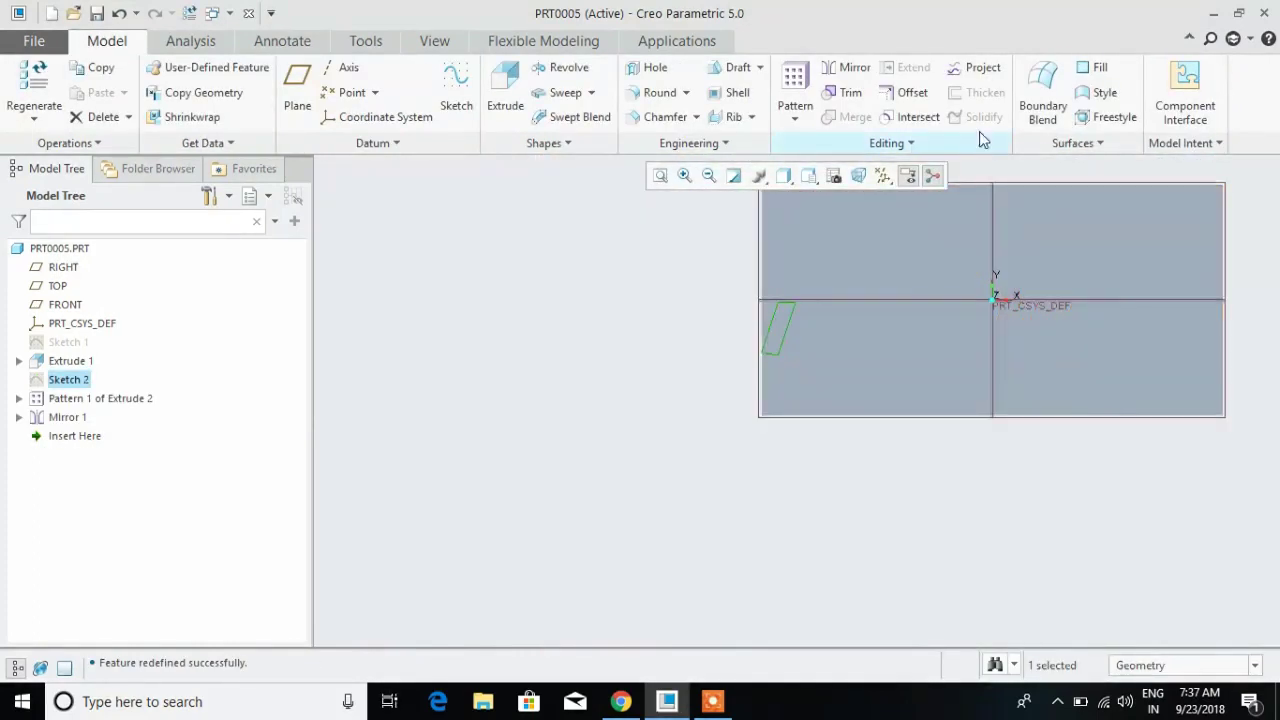
click(643, 291)
click(908, 145)
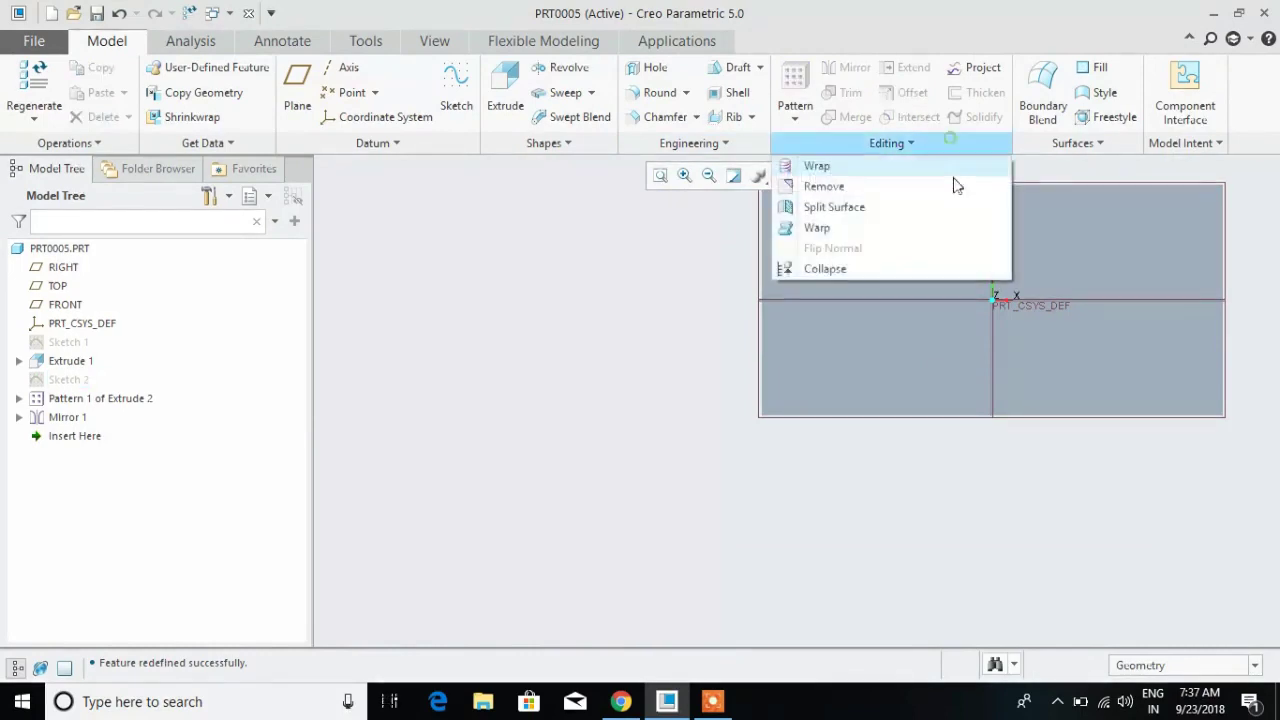
click(866, 227)
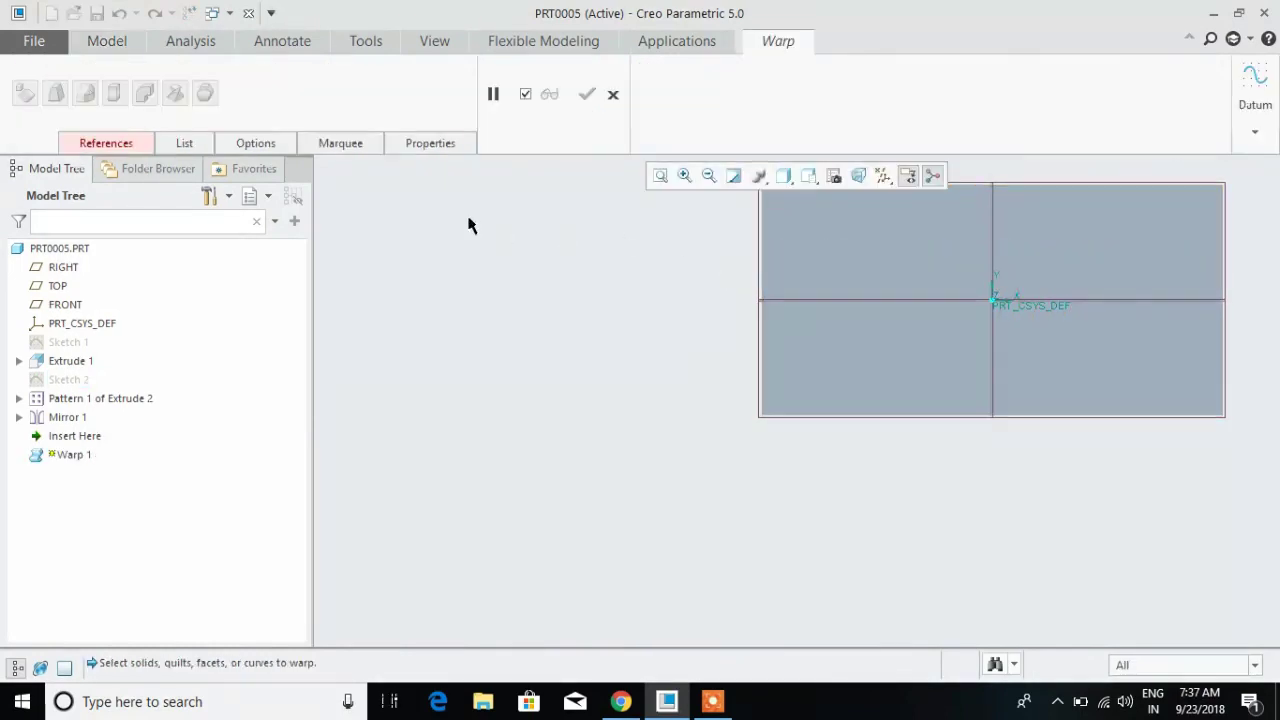
click(836, 225)
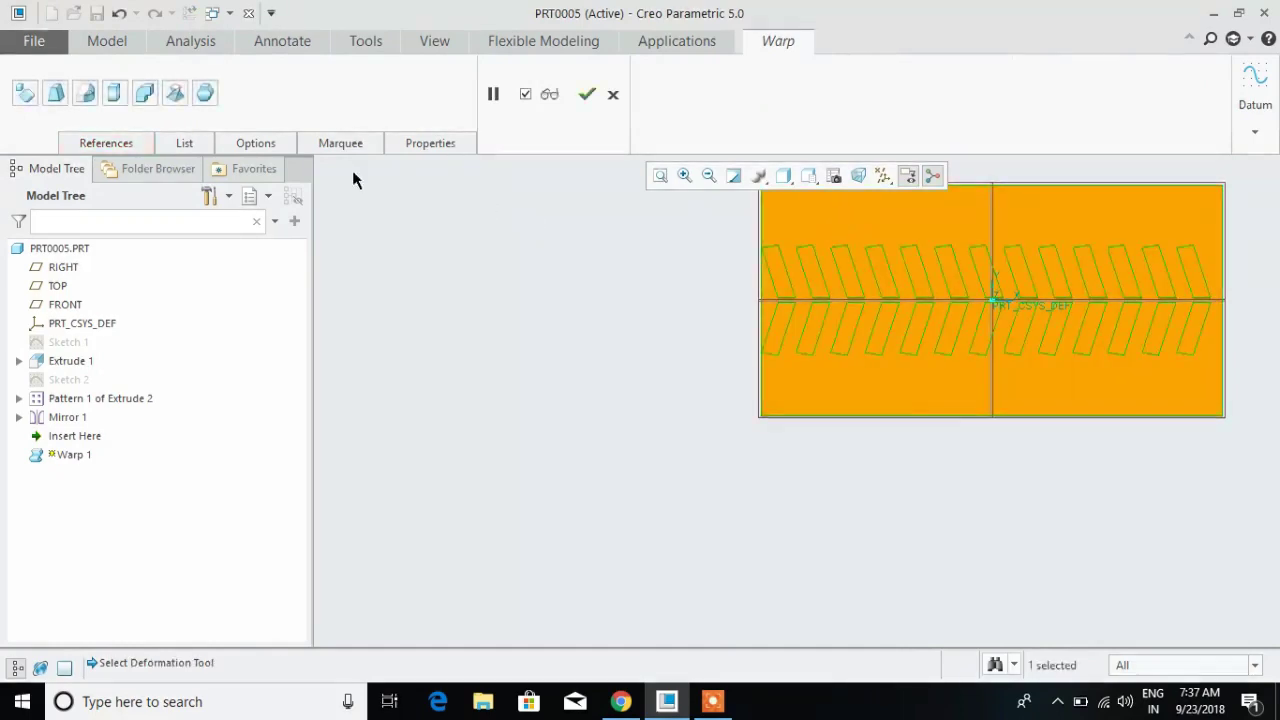
click(144, 93)
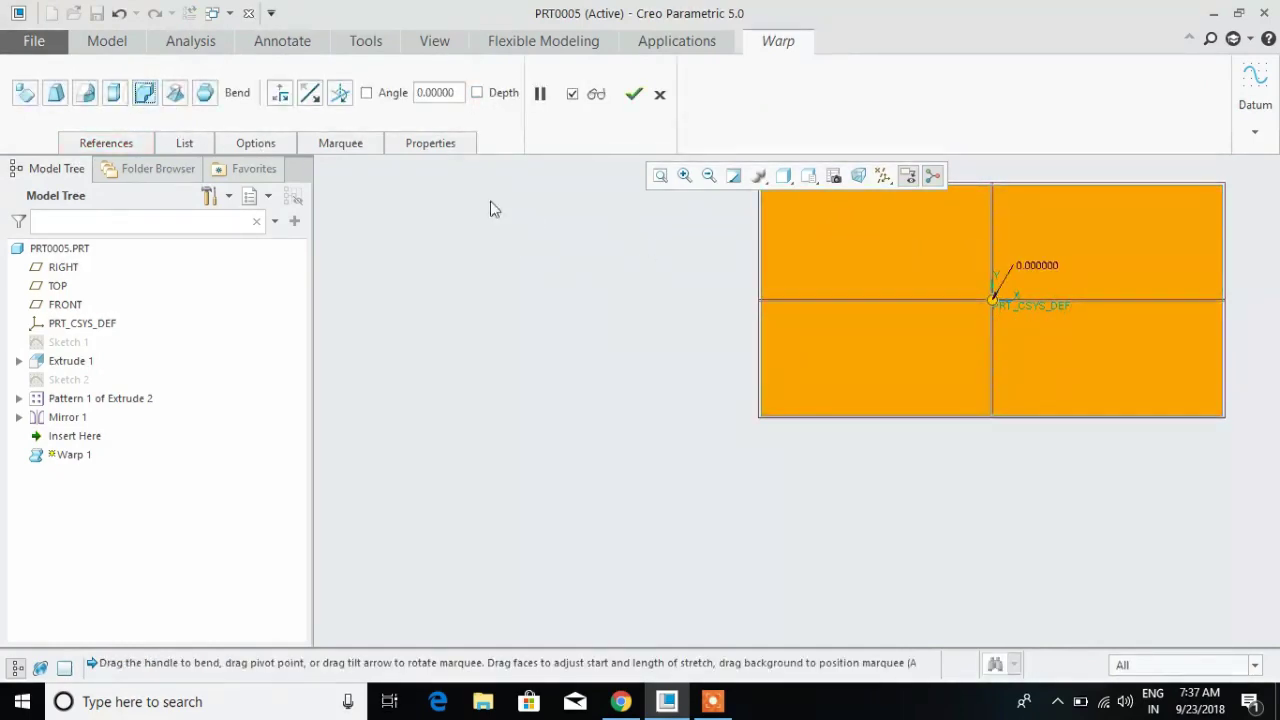
- Set the bend angle of the Warp to 250
double_click(440, 92)
text(250)
key(Return)
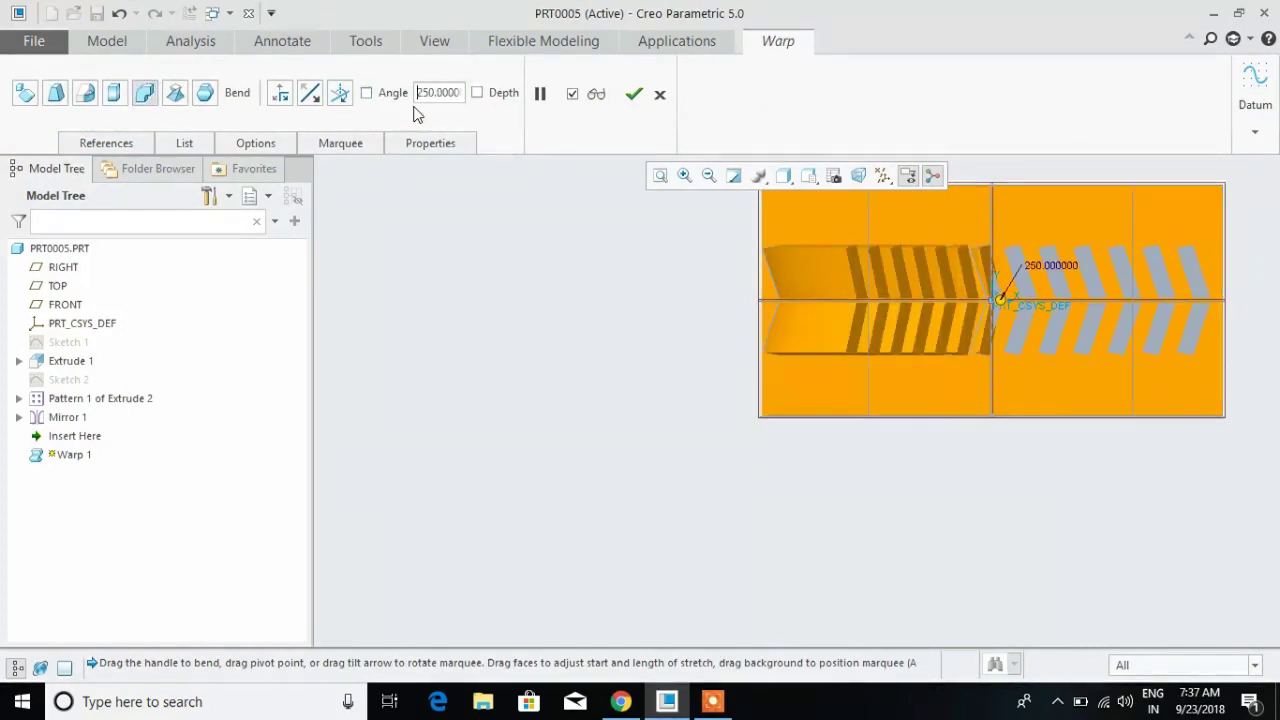
middle_drag(809, 423, 770, 325)
- Switch the bend axis and tilt its direction until the plate curls around its long axis with the strips outside, and accept the Warp
click(278, 92)
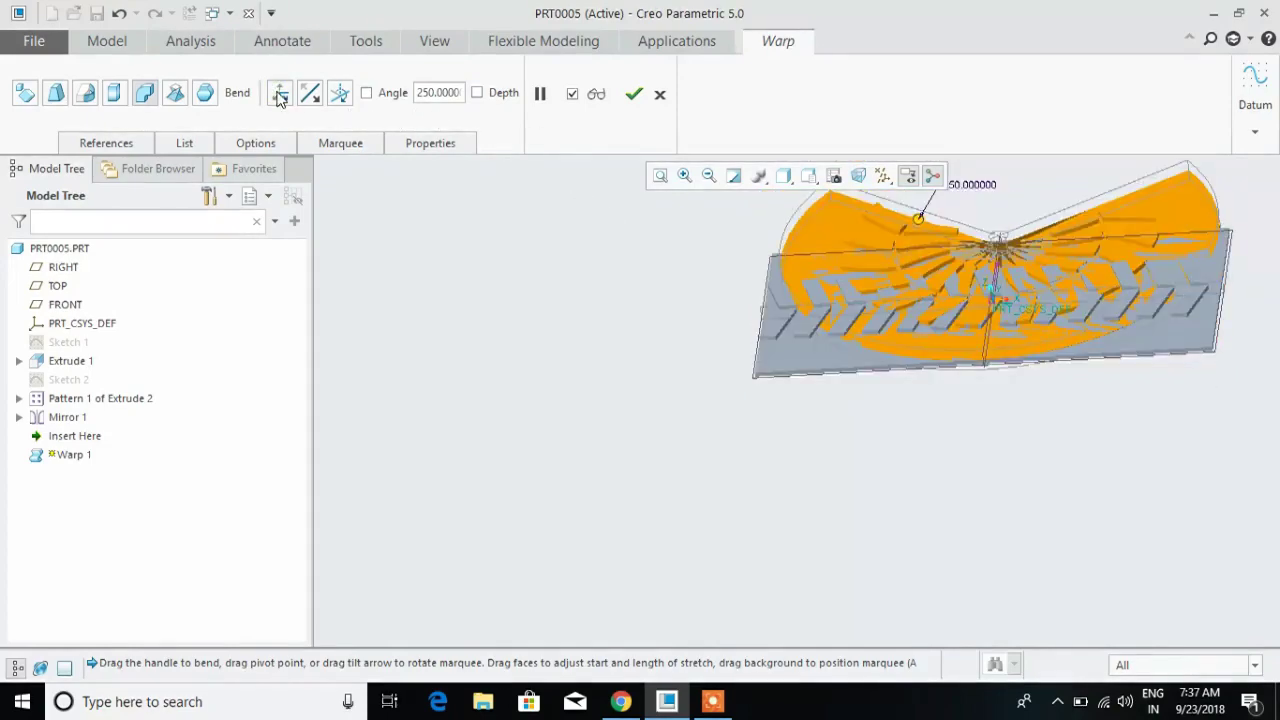
middle_drag(682, 418, 696, 457)
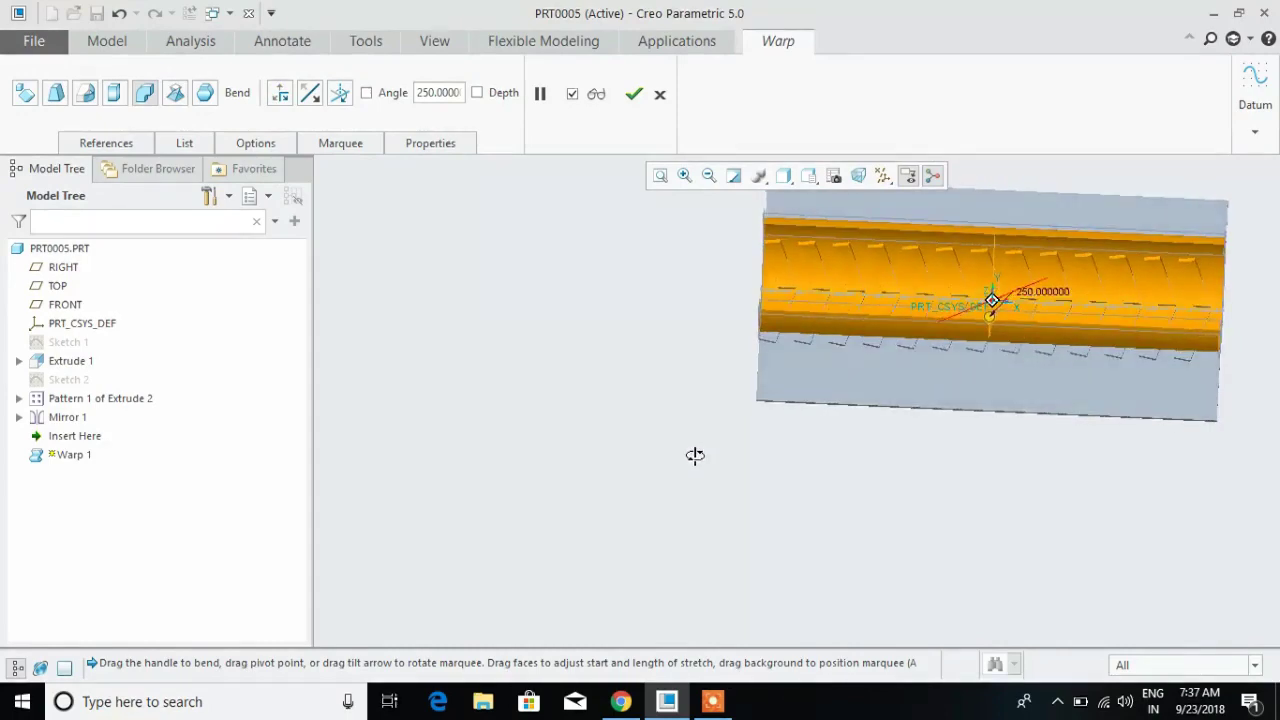
click(340, 93)
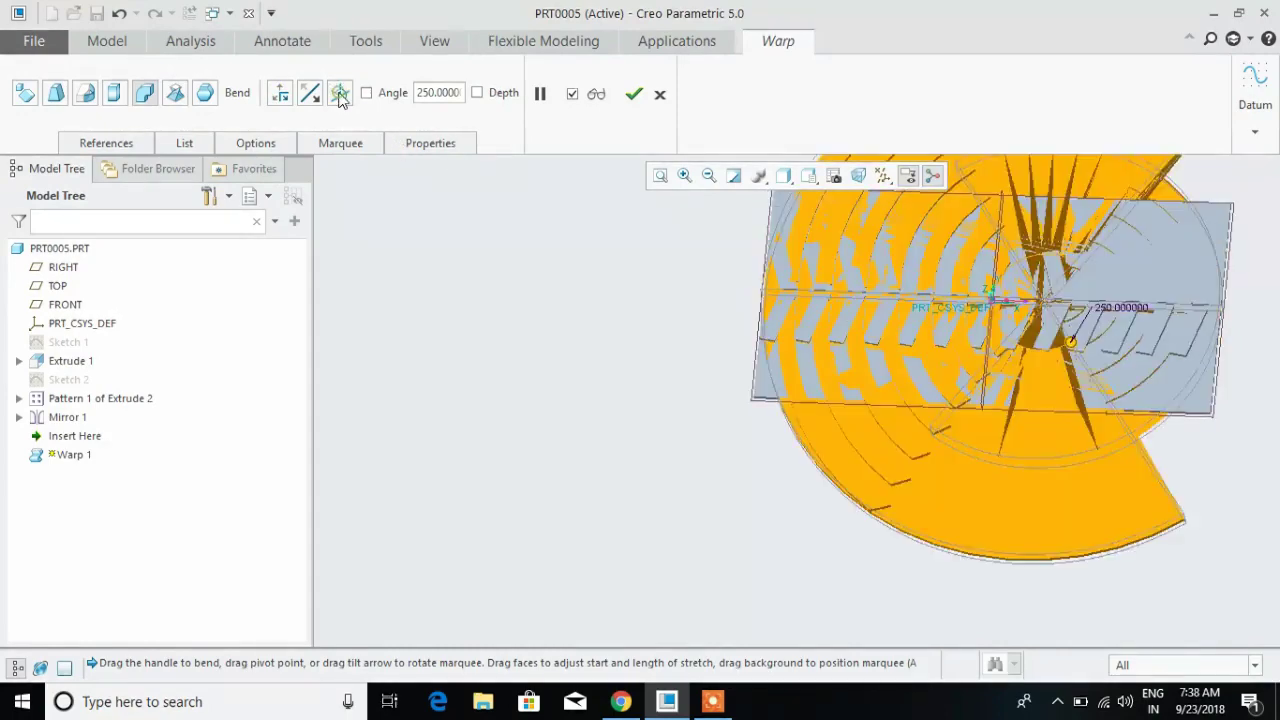
click(340, 93)
click(340, 93)
click(340, 93)
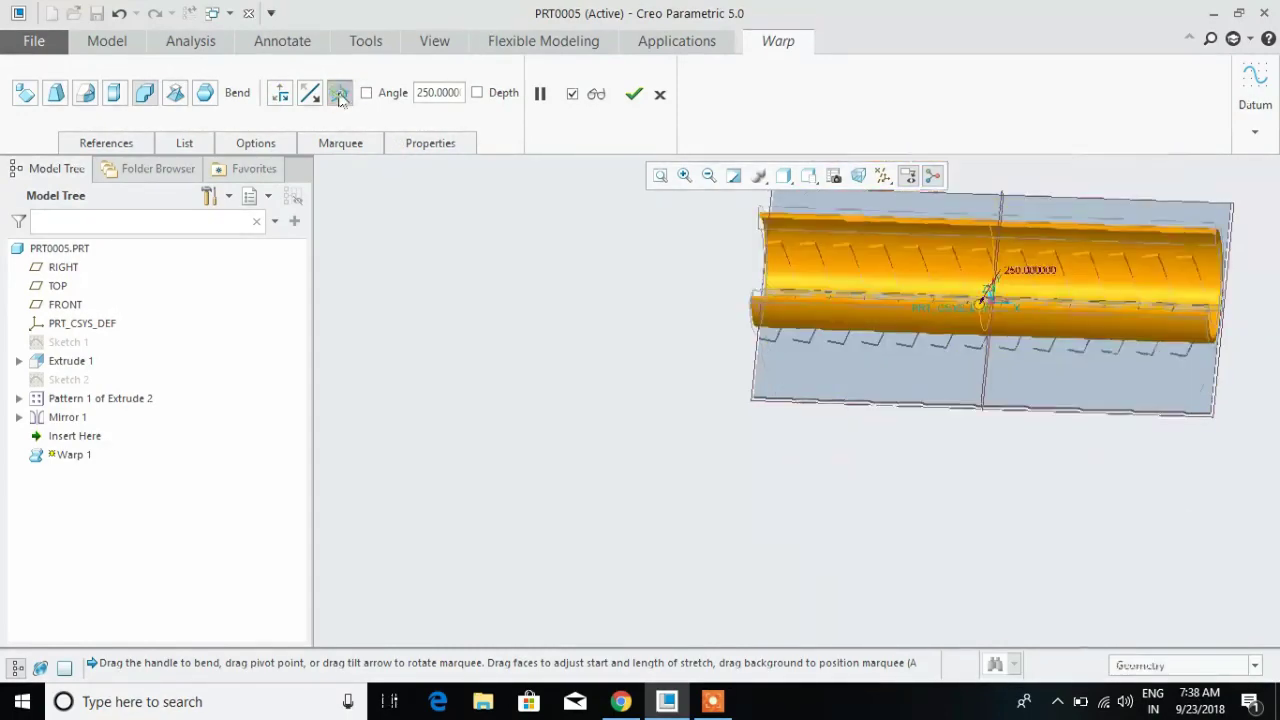
click(340, 93)
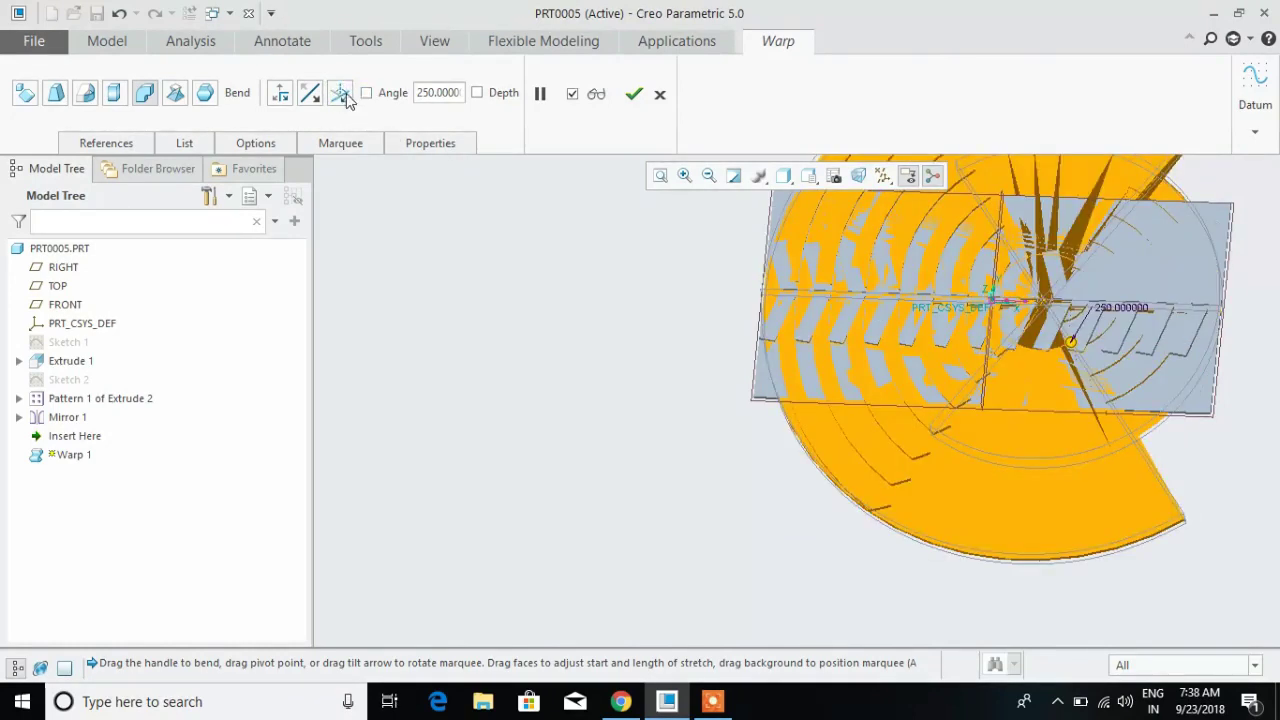
click(340, 93)
middle_drag(651, 443, 663, 380)
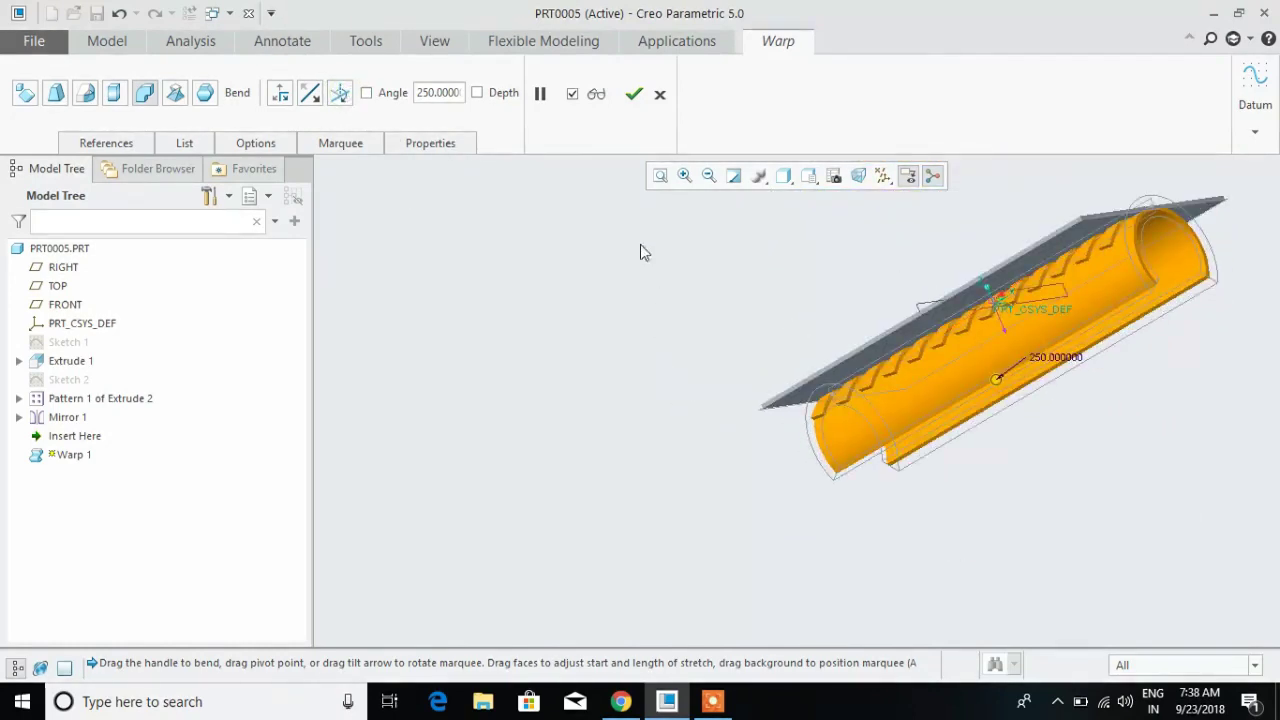
click(632, 94)
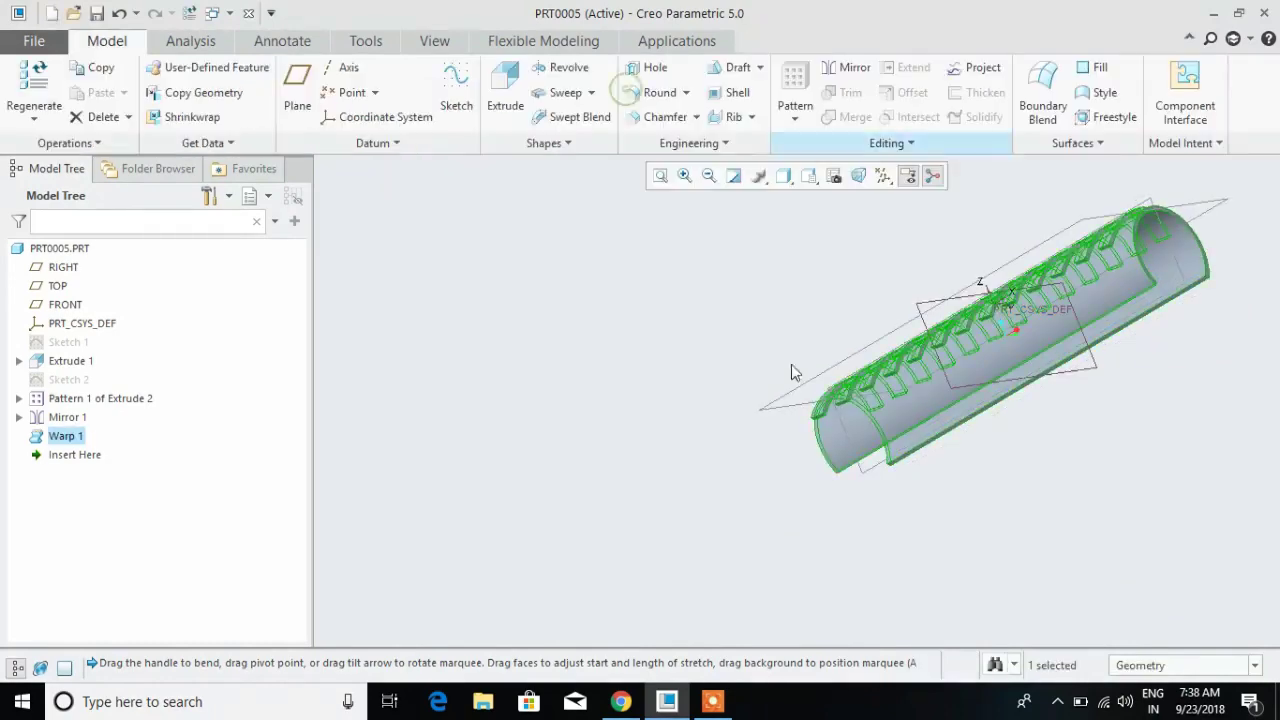
middle_drag(1123, 420, 1120, 466)
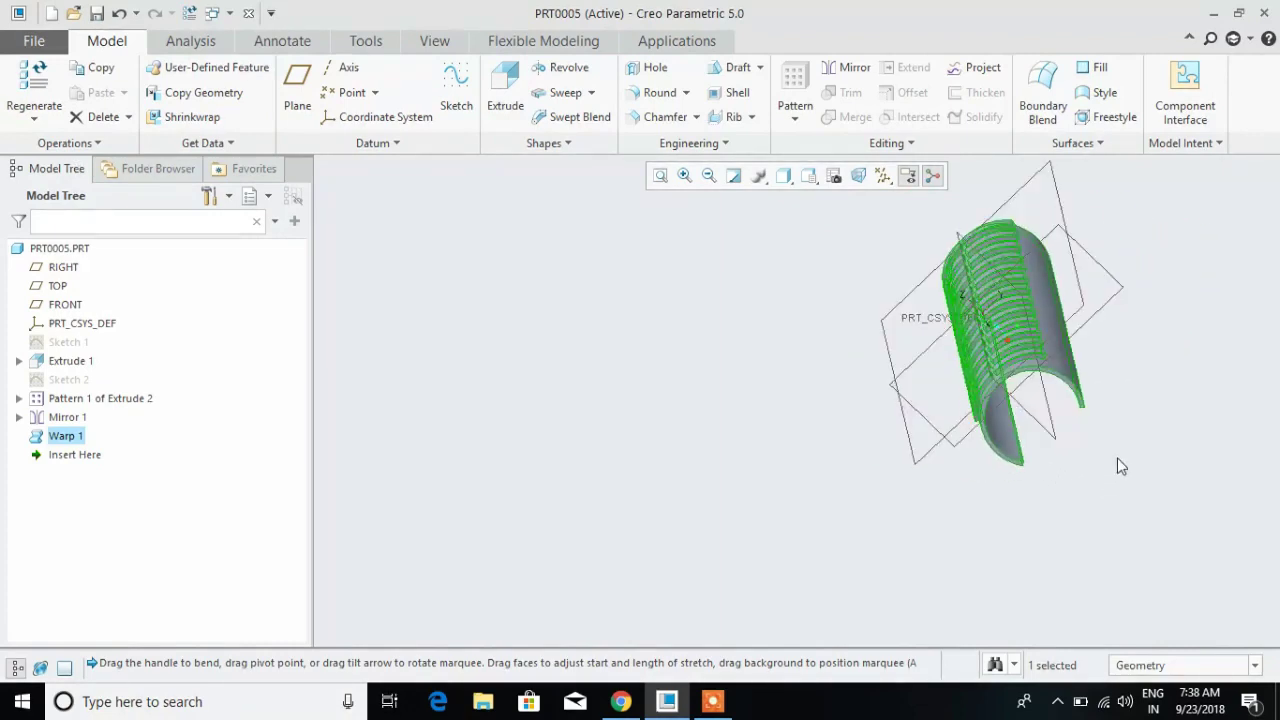
- Start a Toroidal Bend and define its internal profile sketch on the curved plate's end face, oriented Right to the TOP plane and viewed flat
click(707, 289)
click(705, 145)
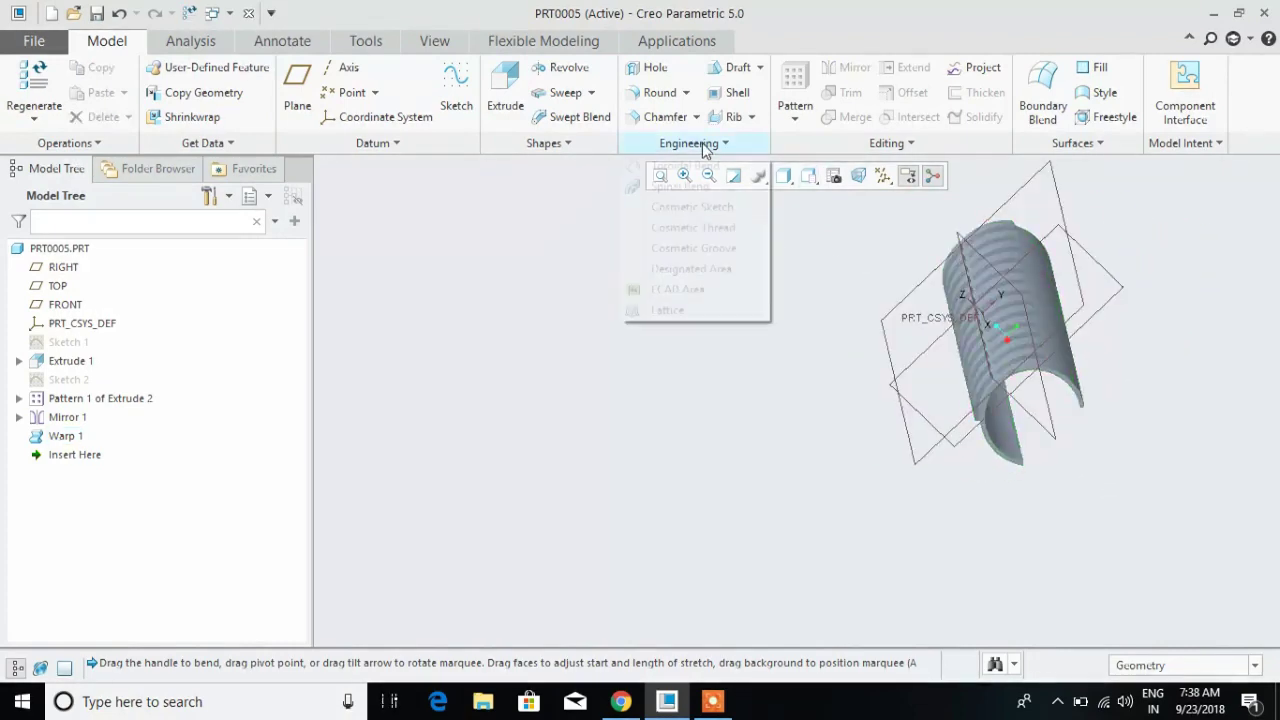
click(691, 163)
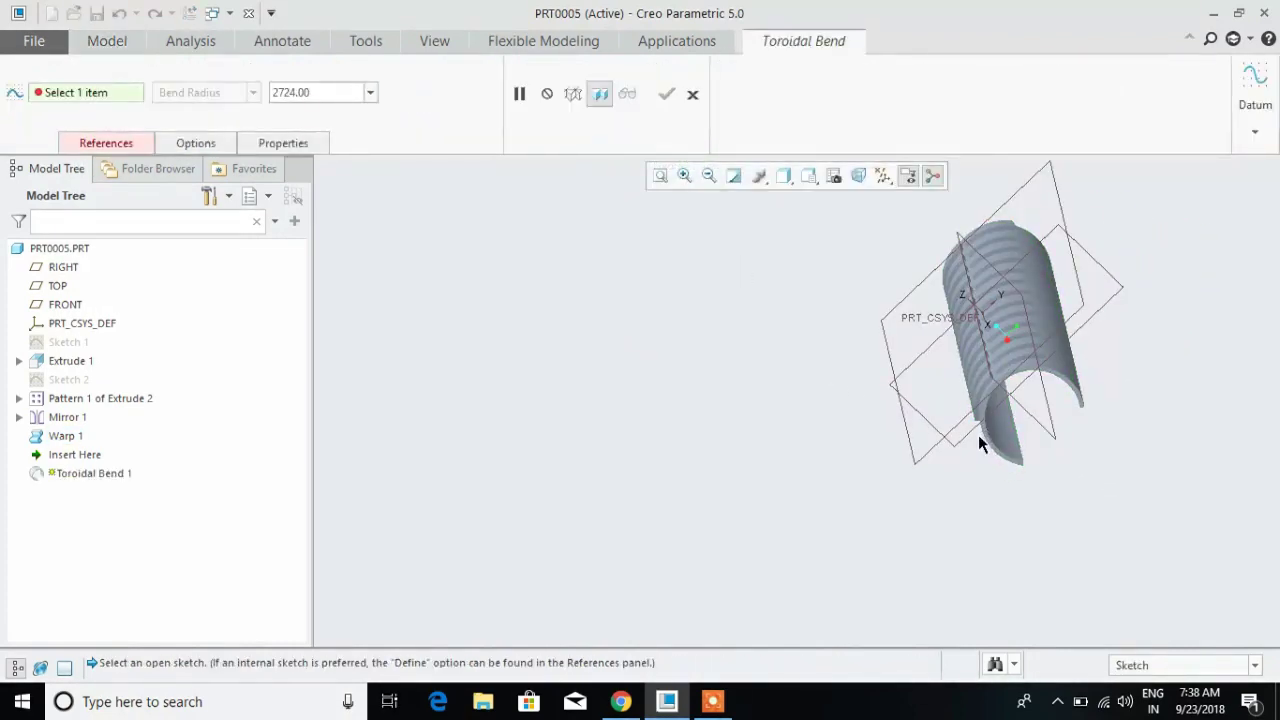
scroll(988, 443, up, 1)
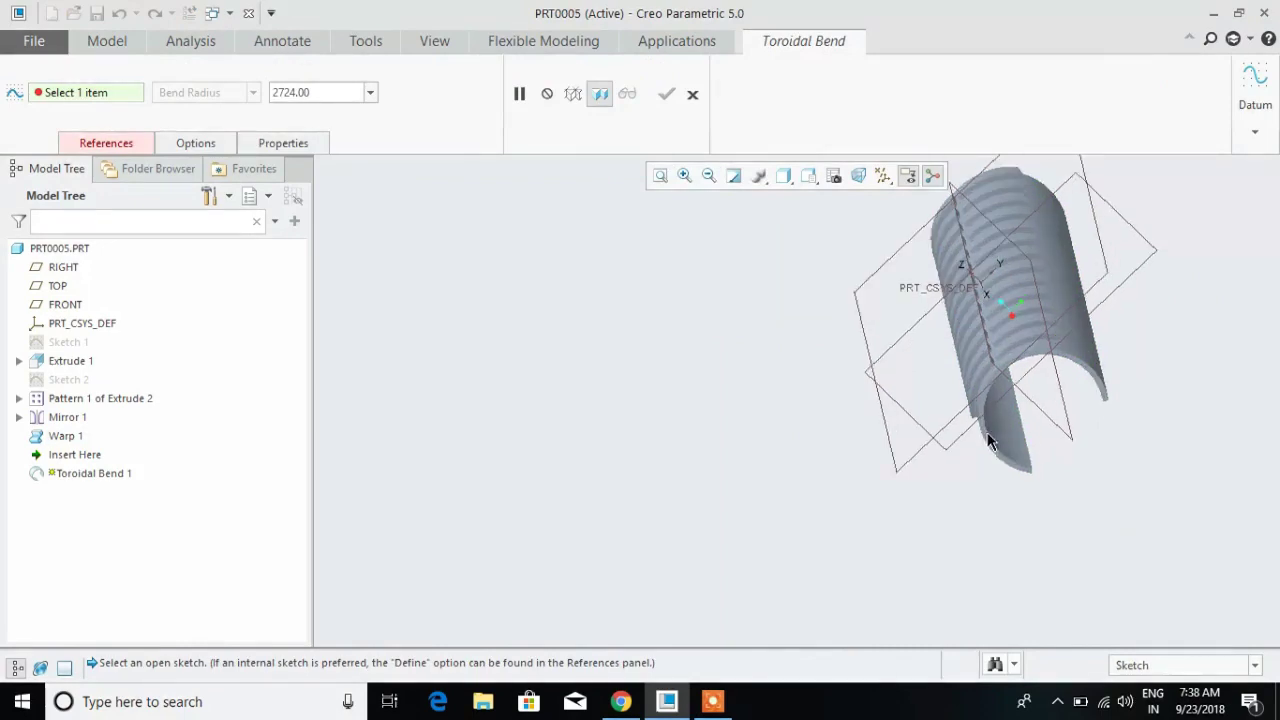
click(104, 143)
click(271, 377)
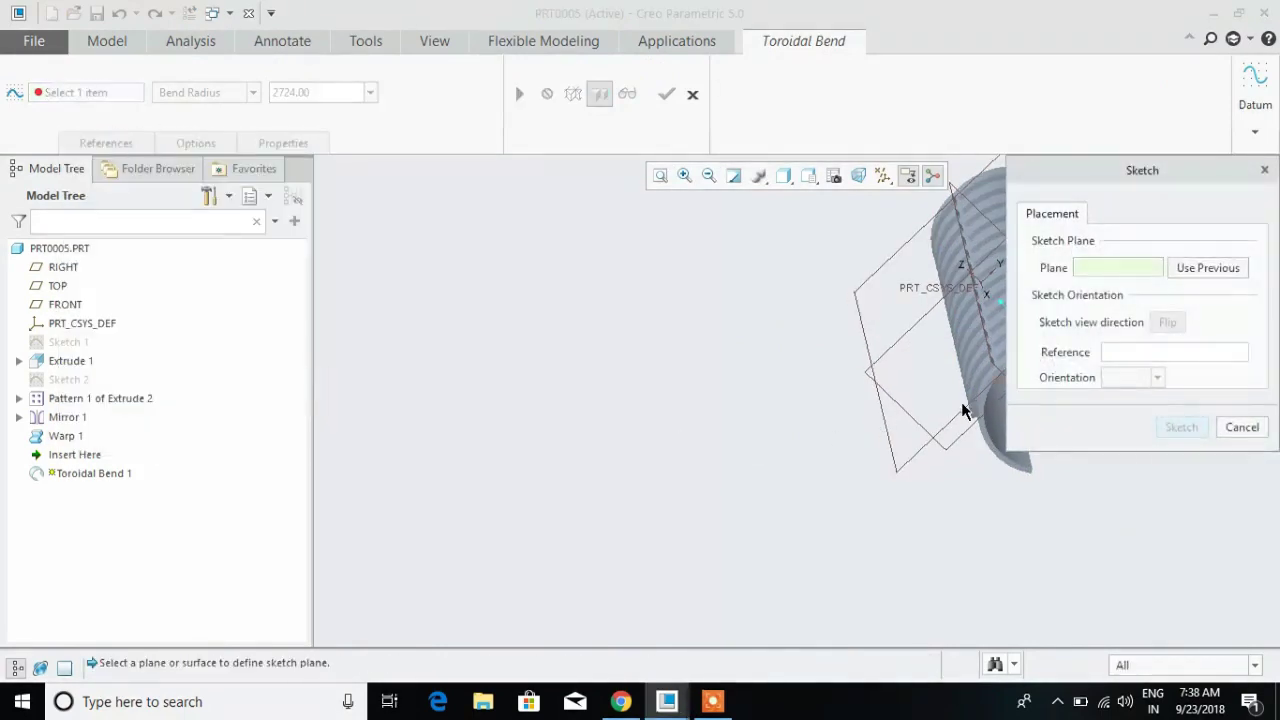
click(966, 410)
click(1181, 427)
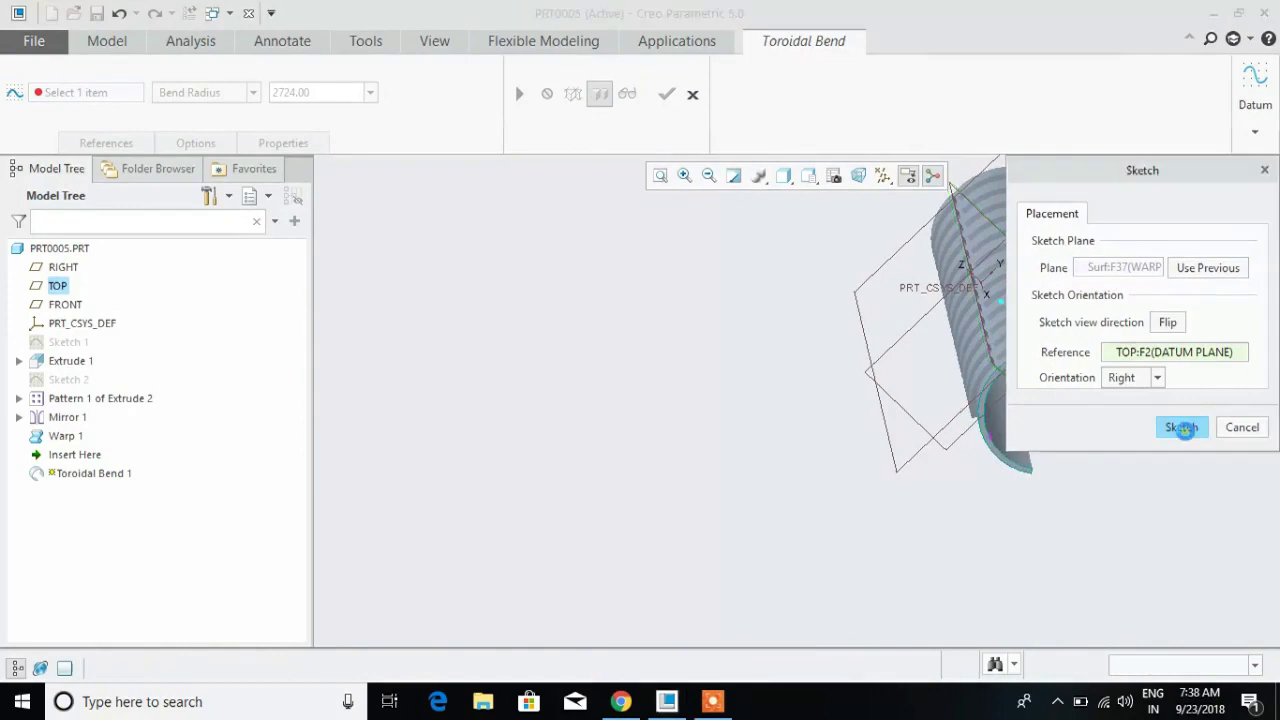
click(857, 177)
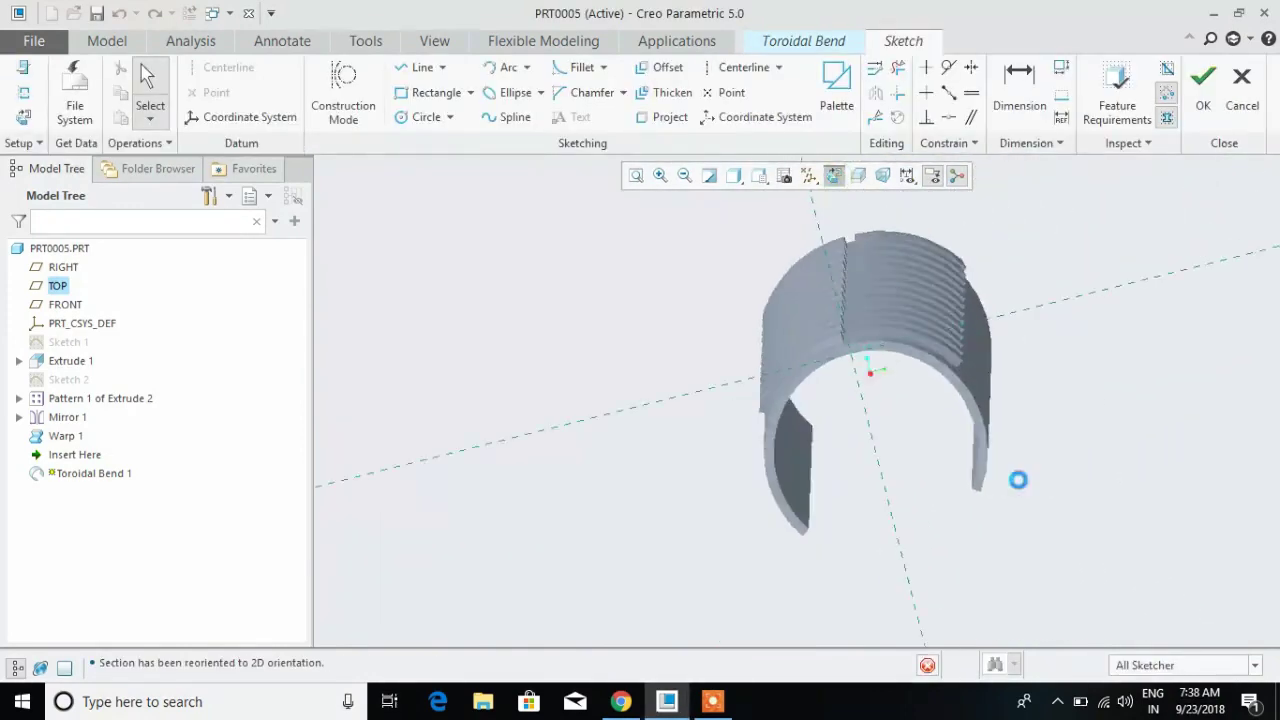
- Add the curved plate's outer surfaces and the edge faces on both sides of its opening as sketch references
scroll(728, 510, up, 2)
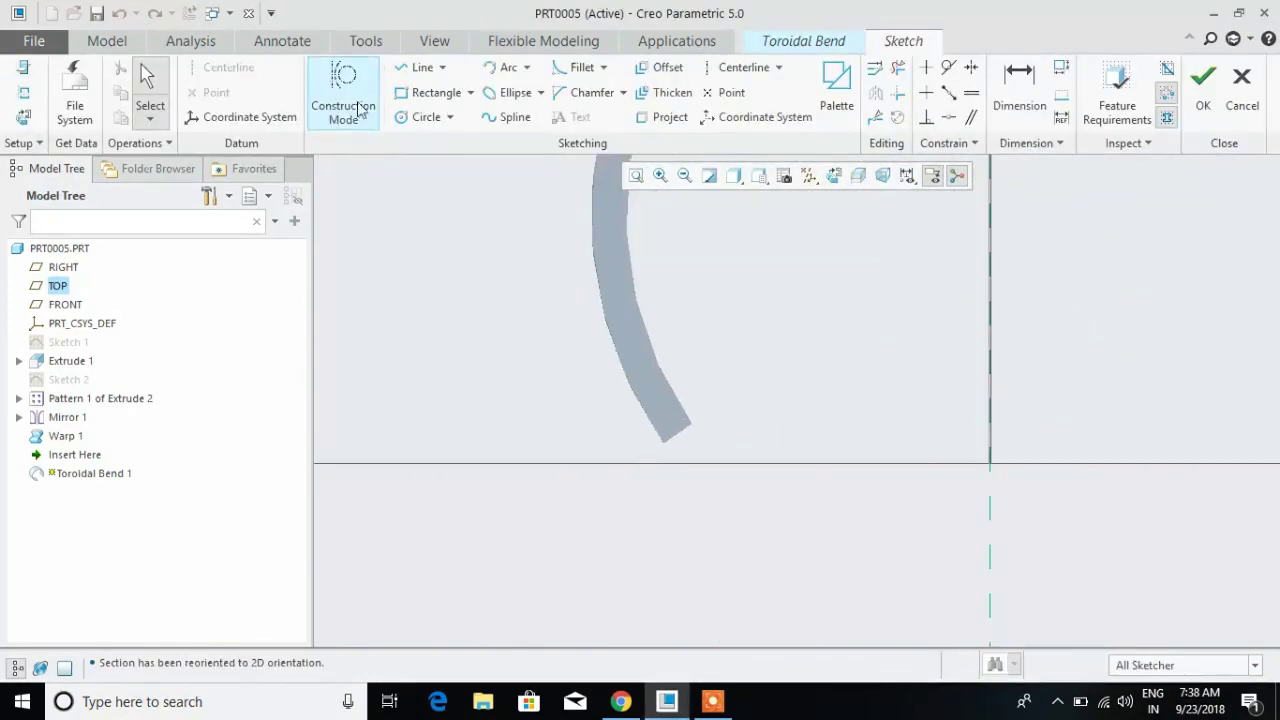
click(23, 92)
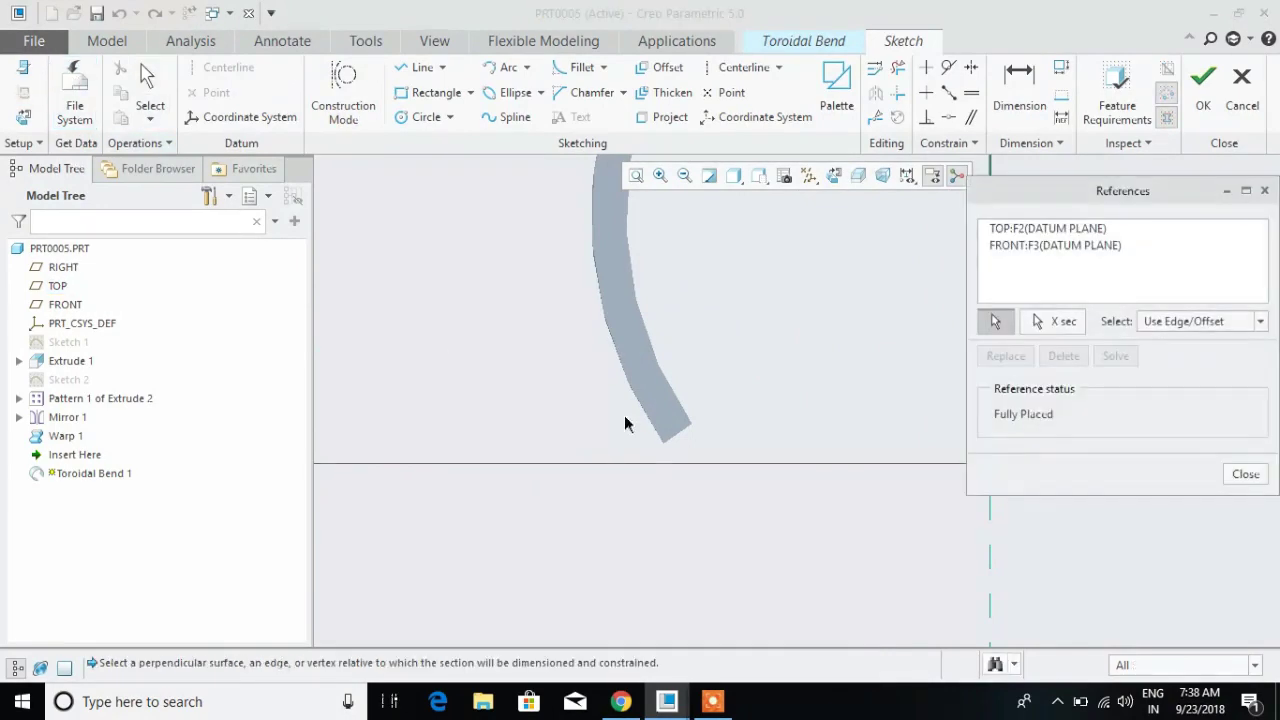
click(681, 433)
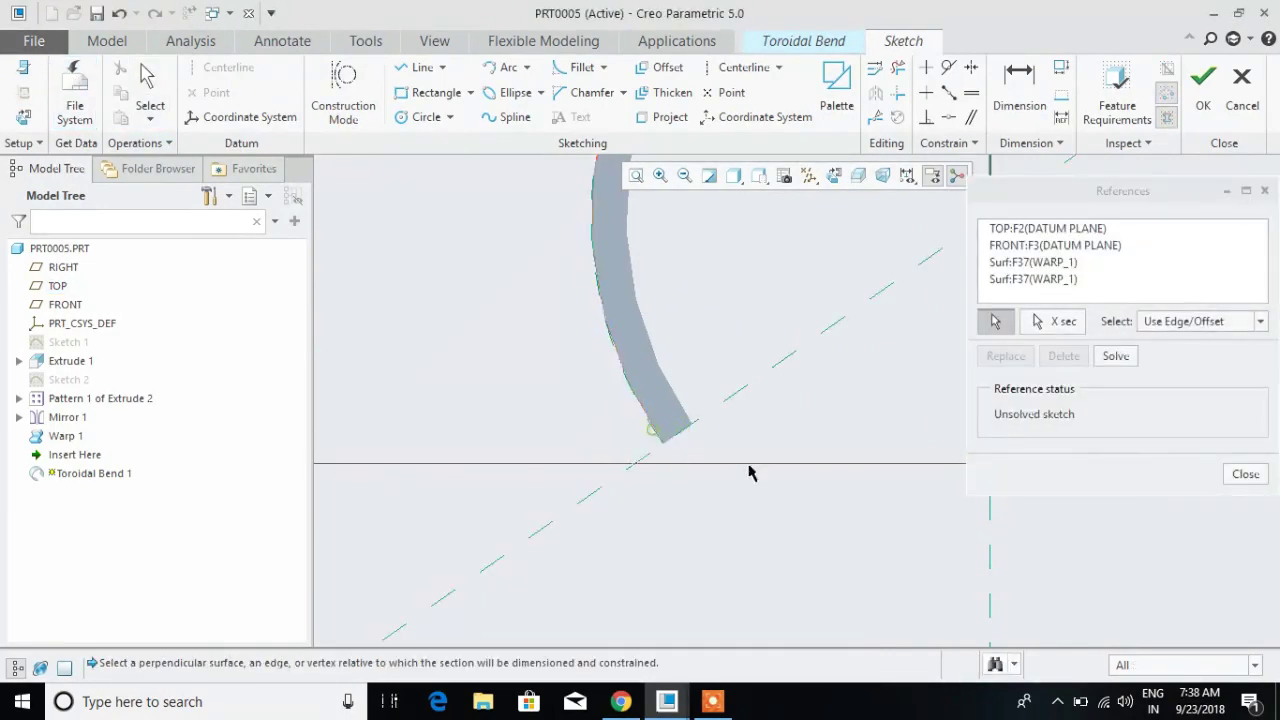
scroll(752, 472, down, 3)
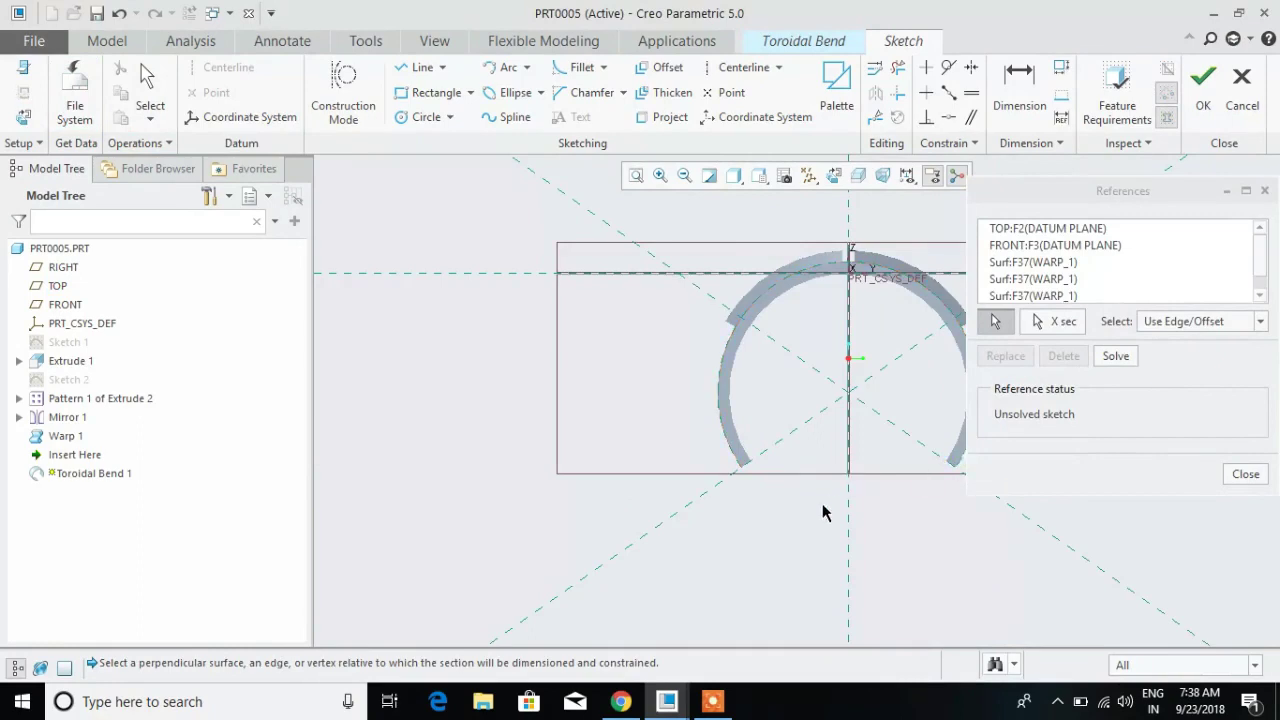
scroll(943, 440, up, 3)
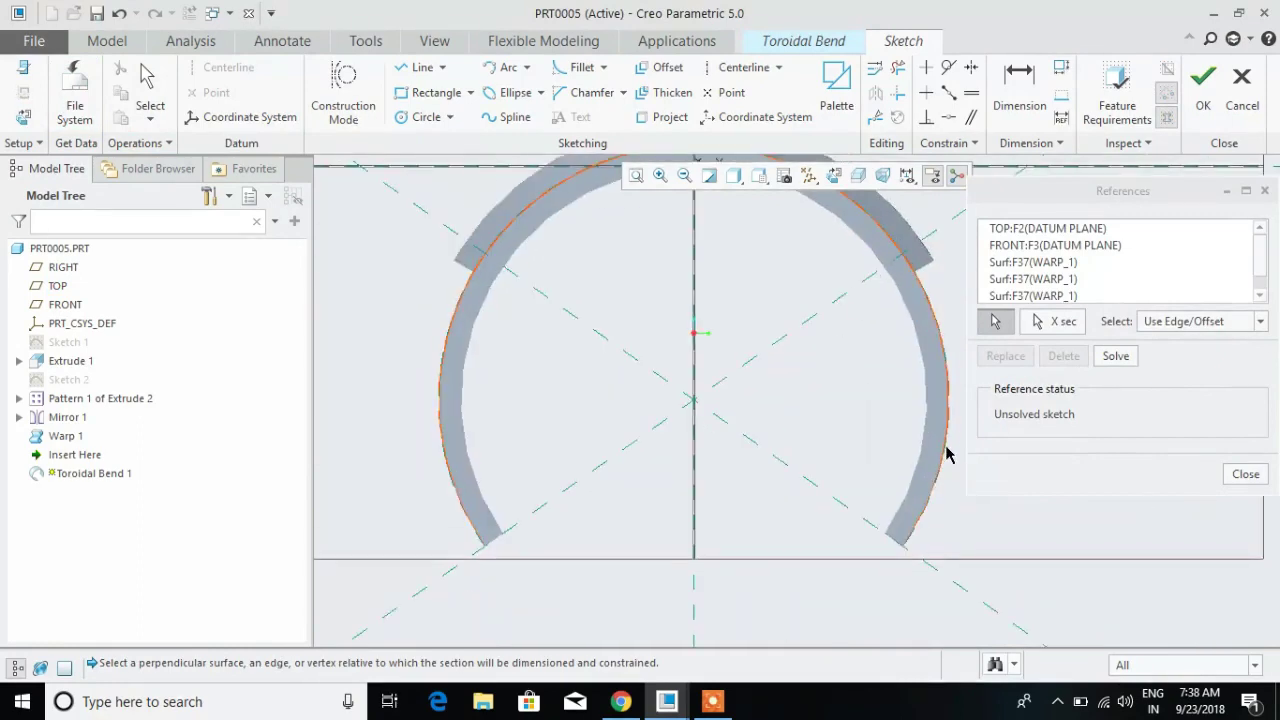
click(1247, 476)
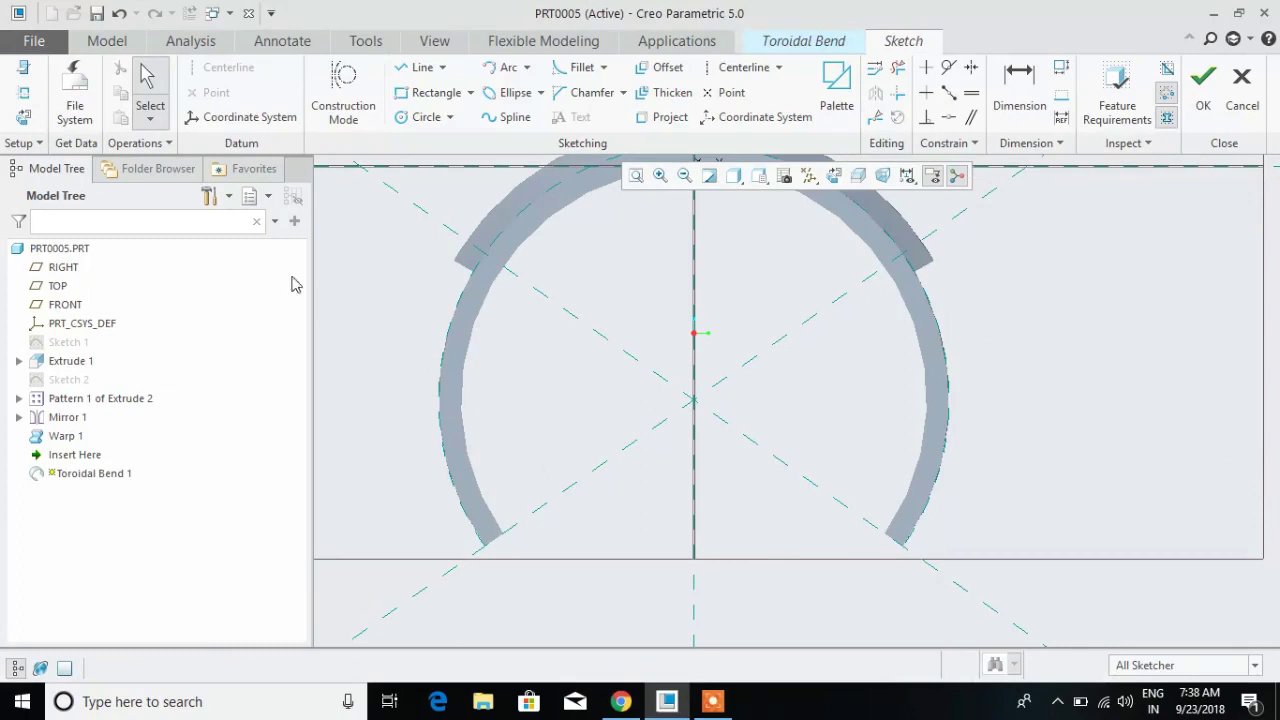
- Sketch a horizontal line joining the outer corners of the opening, place a coordinate system on its left end, and finish the profile sketch
click(408, 67)
click(495, 552)
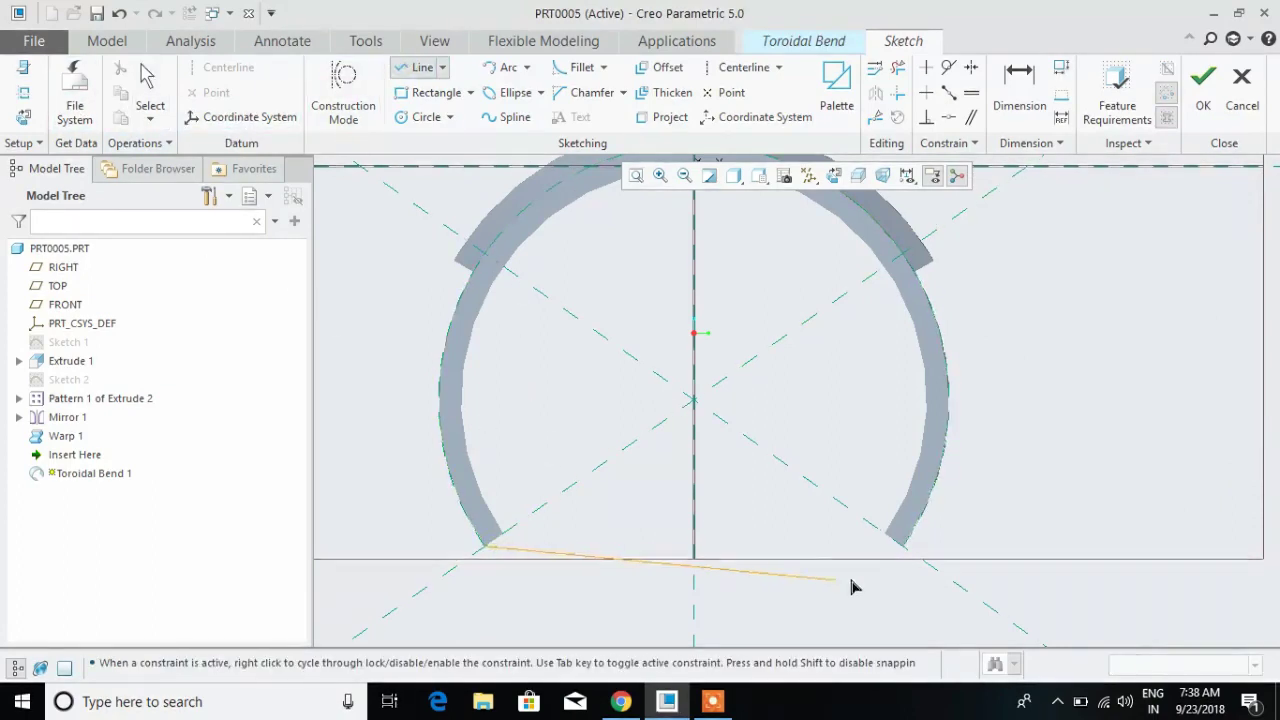
click(912, 550)
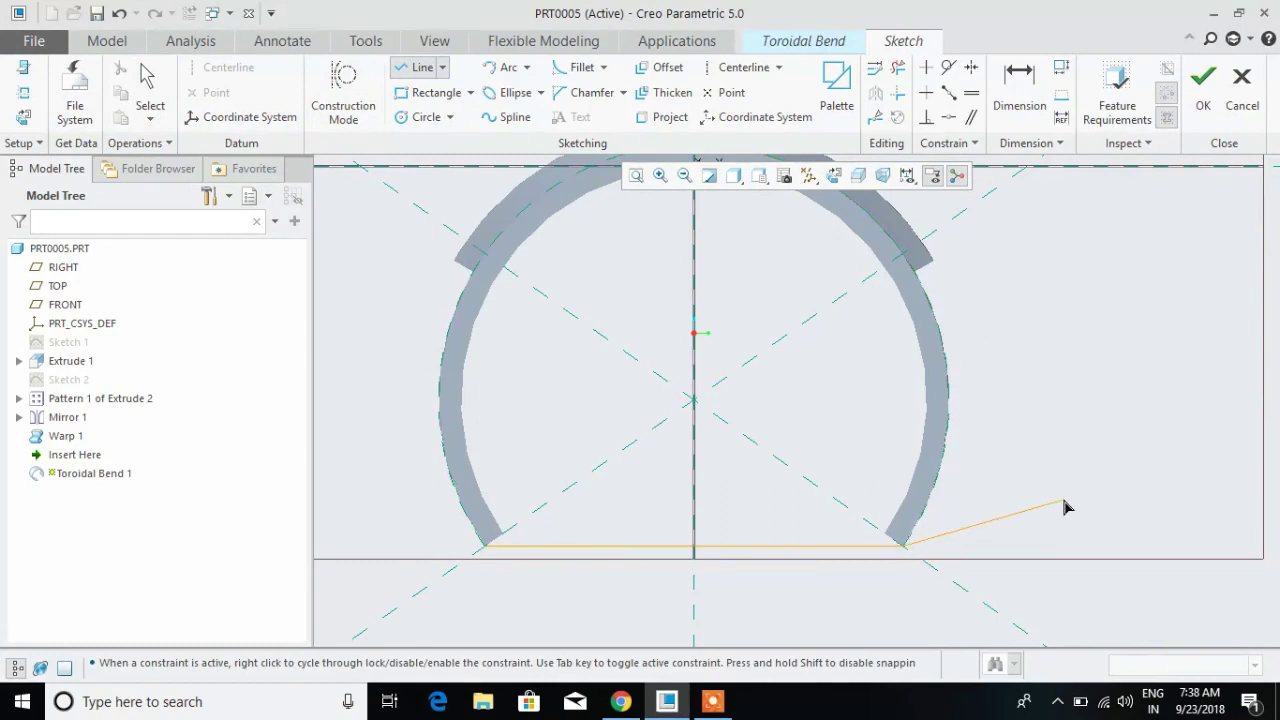
middle_click(1065, 507)
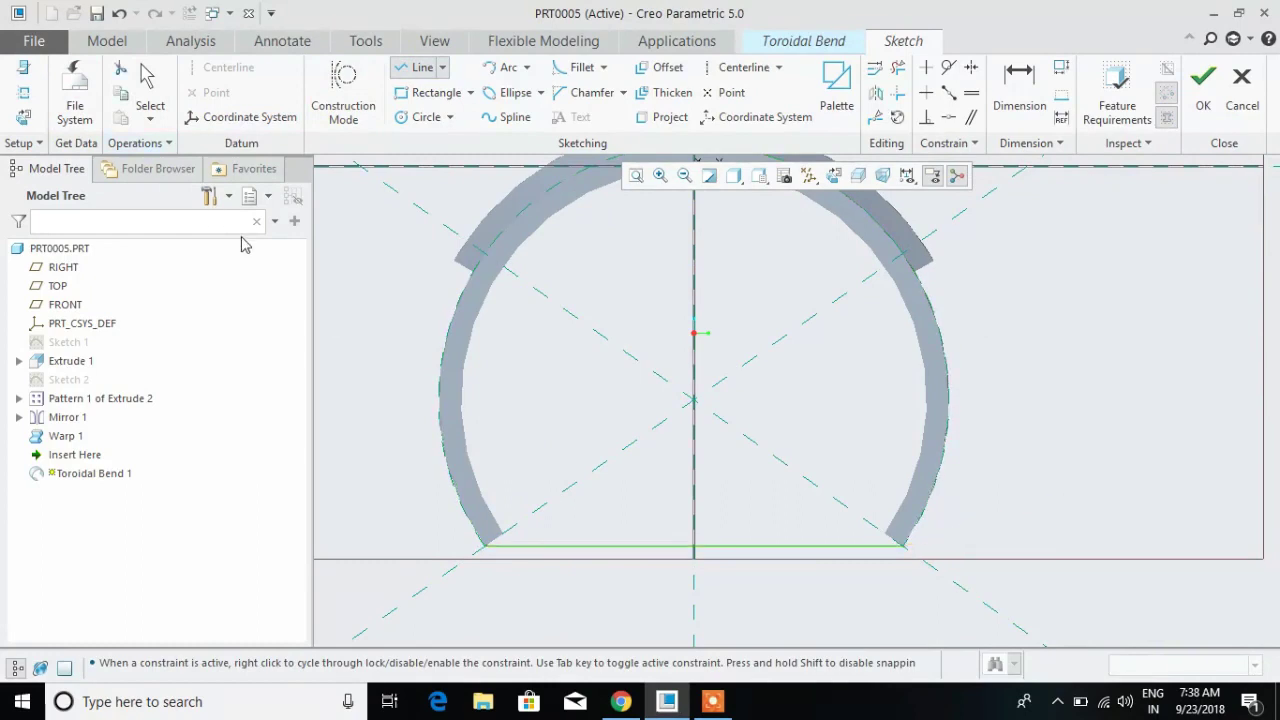
click(205, 120)
click(486, 546)
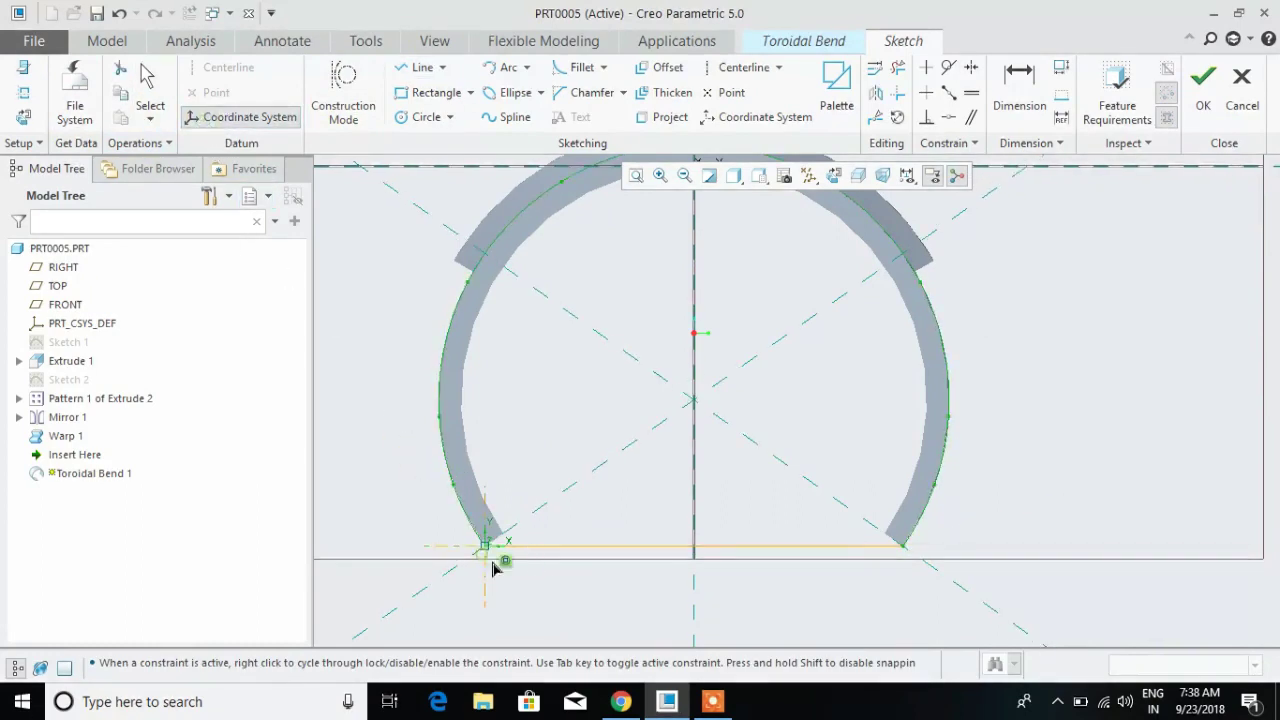
middle_click(608, 598)
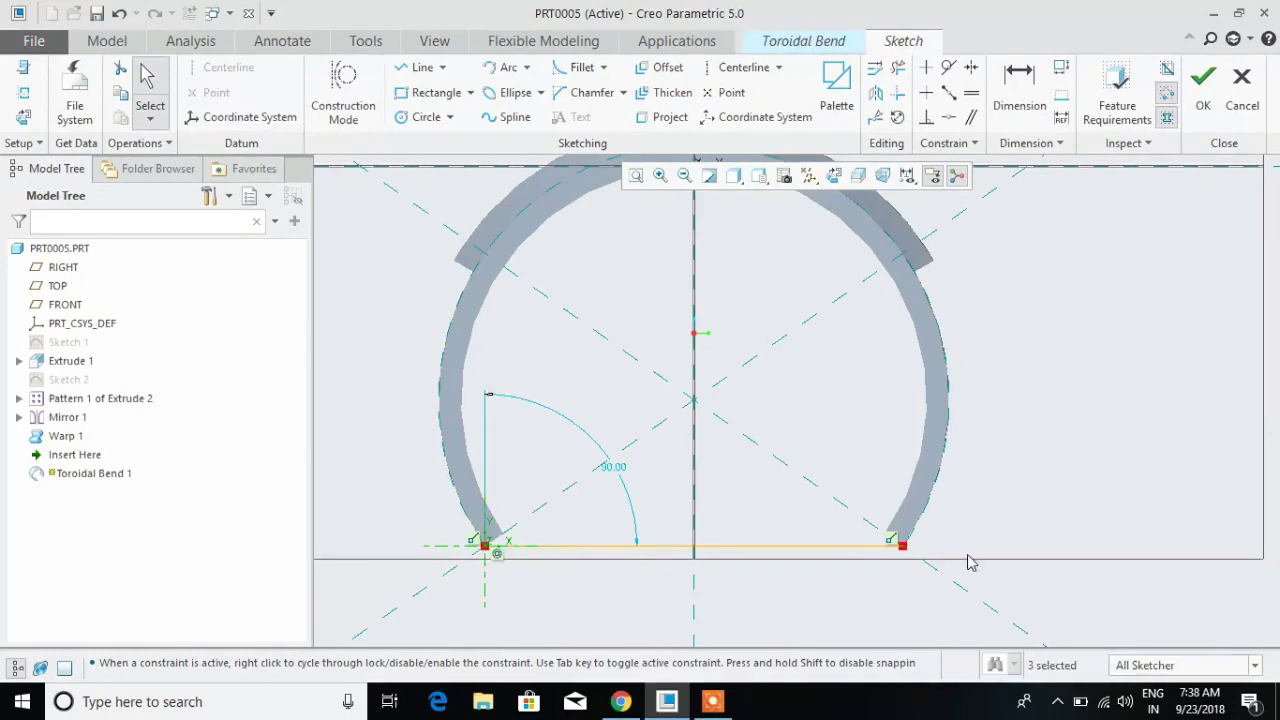
click(1205, 97)
- Include the solid geometry in the toroidal bend
click(123, 143)
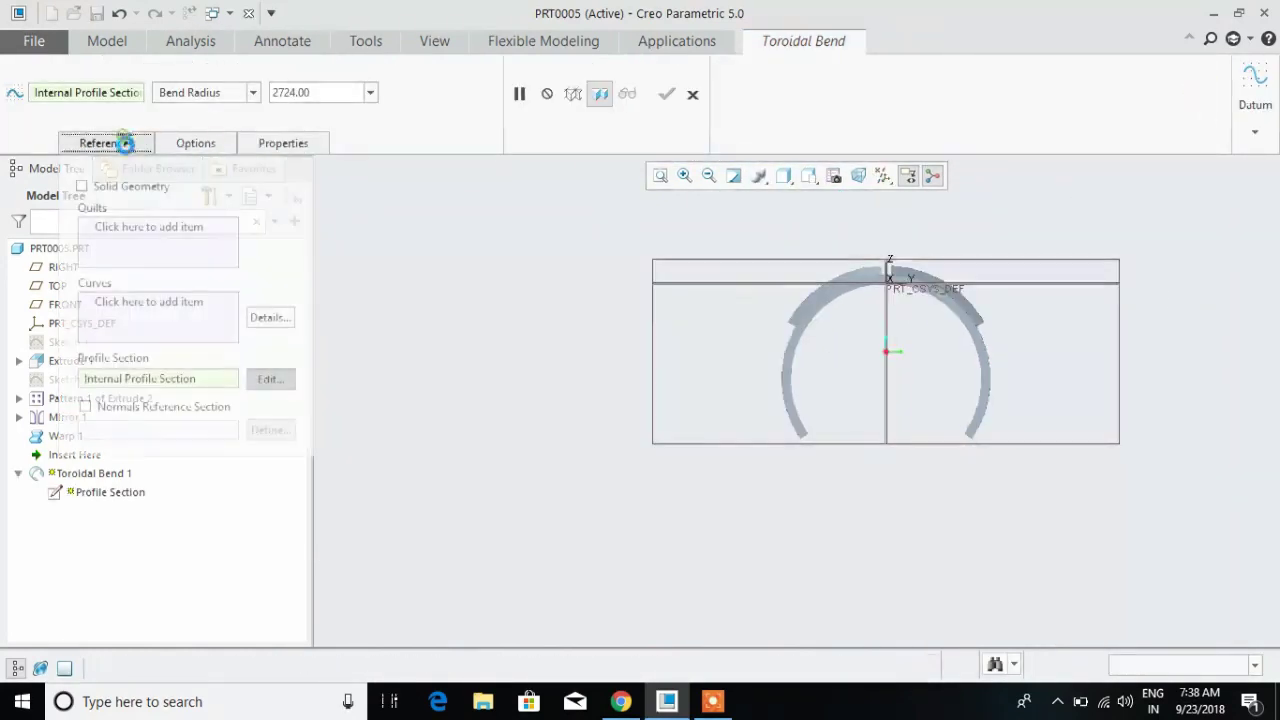
click(84, 187)
middle_drag(1137, 334, 1034, 337)
scroll(1050, 340, down, 2)
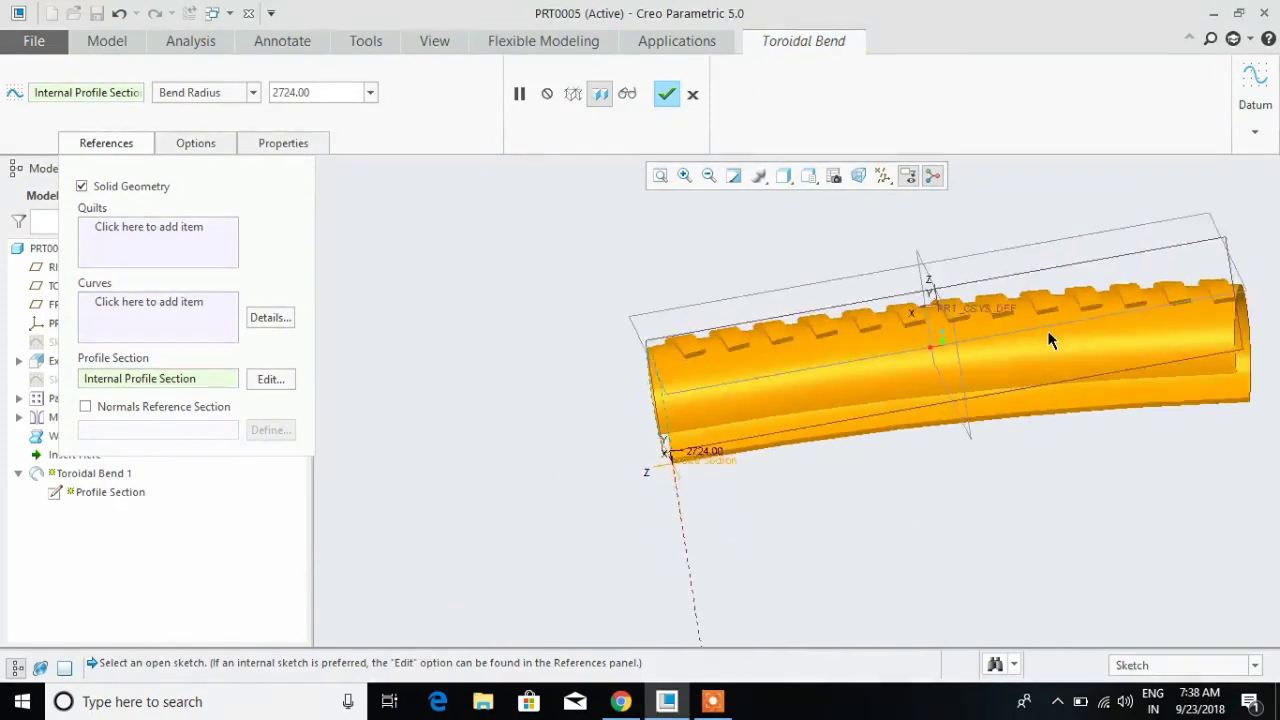
mouse_move(1176, 314)
middle_down()
mouse_move(1194, 329)
mouse_move(1114, 366)
mouse_move(1073, 412)
mouse_move(1180, 389)
mouse_move(1266, 440)
mouse_move(1262, 470)
mouse_move(1215, 488)
middle_up()
- Set the toroidal bend to 360 degrees between the curved plate's two end faces and accept the feature
click(252, 93)
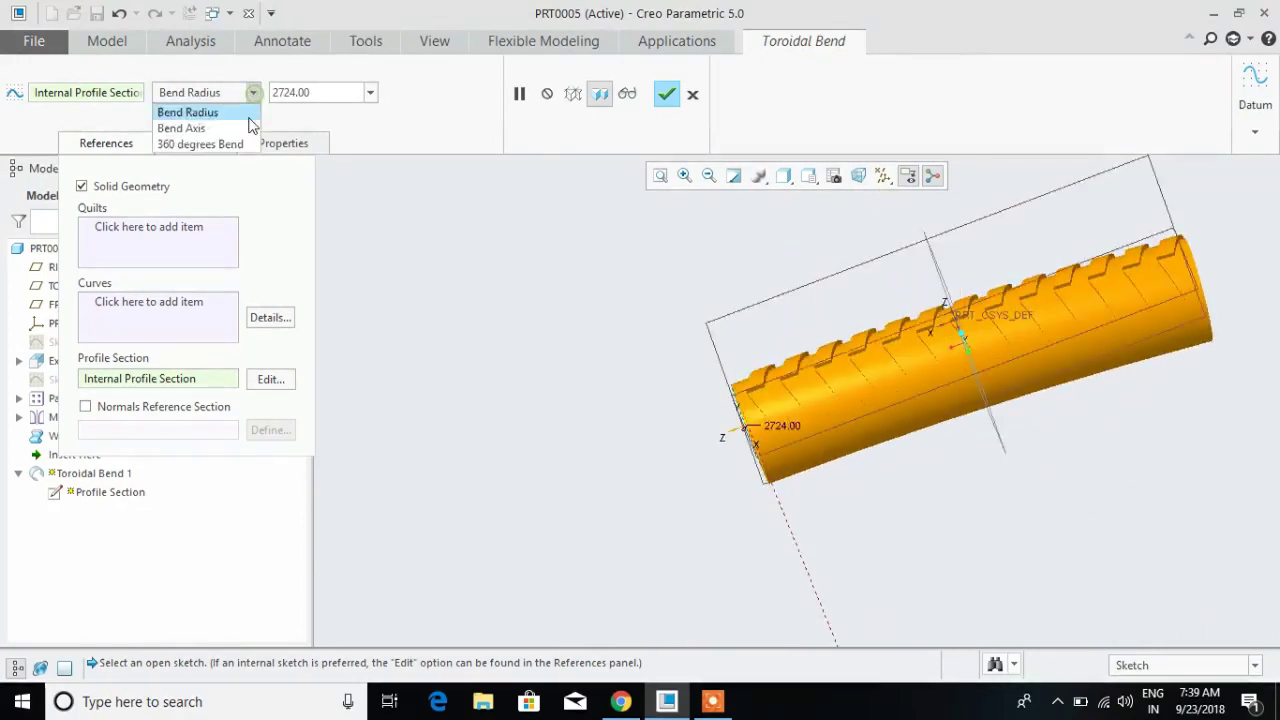
click(236, 145)
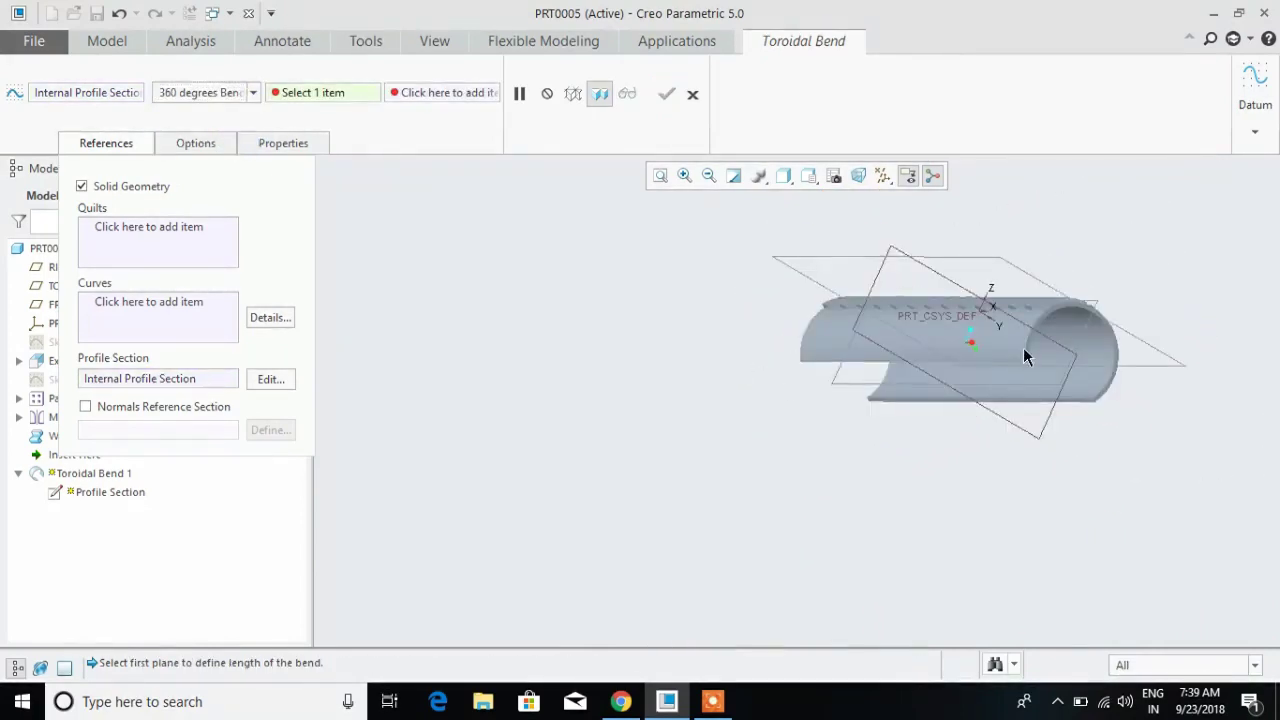
scroll(1034, 320, down, 2)
click(1050, 320)
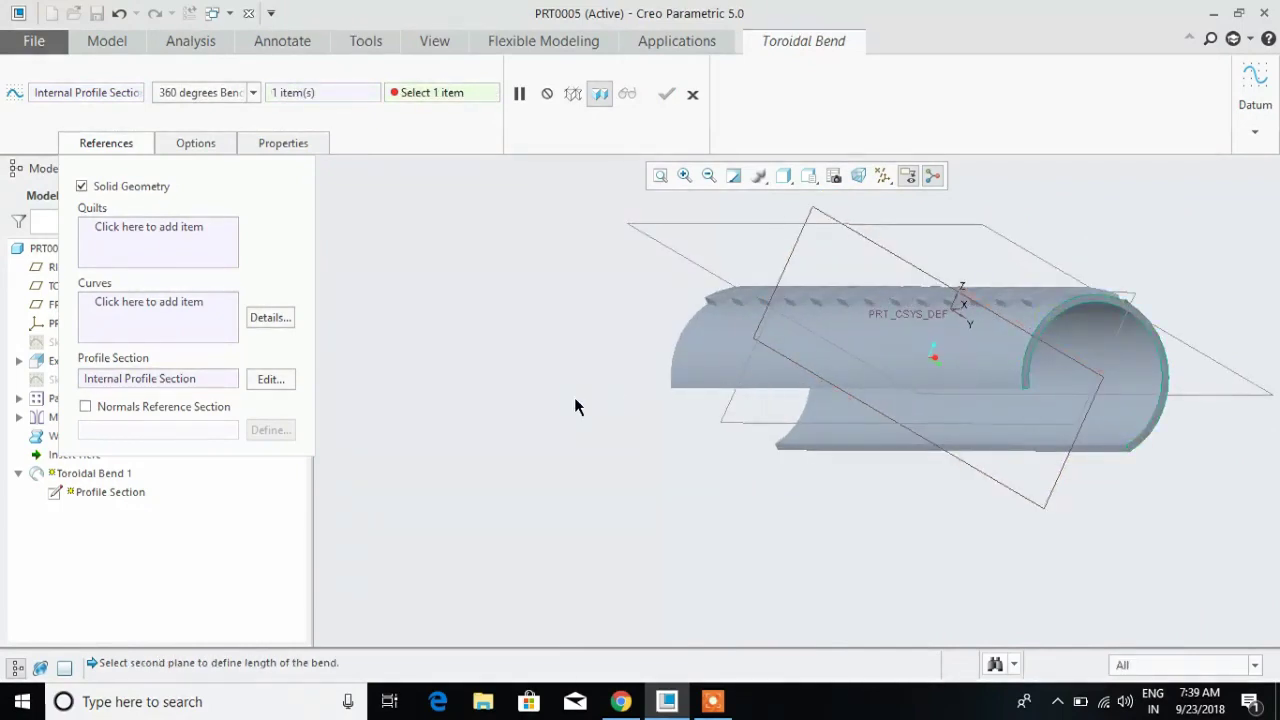
middle_drag(574, 400, 724, 432)
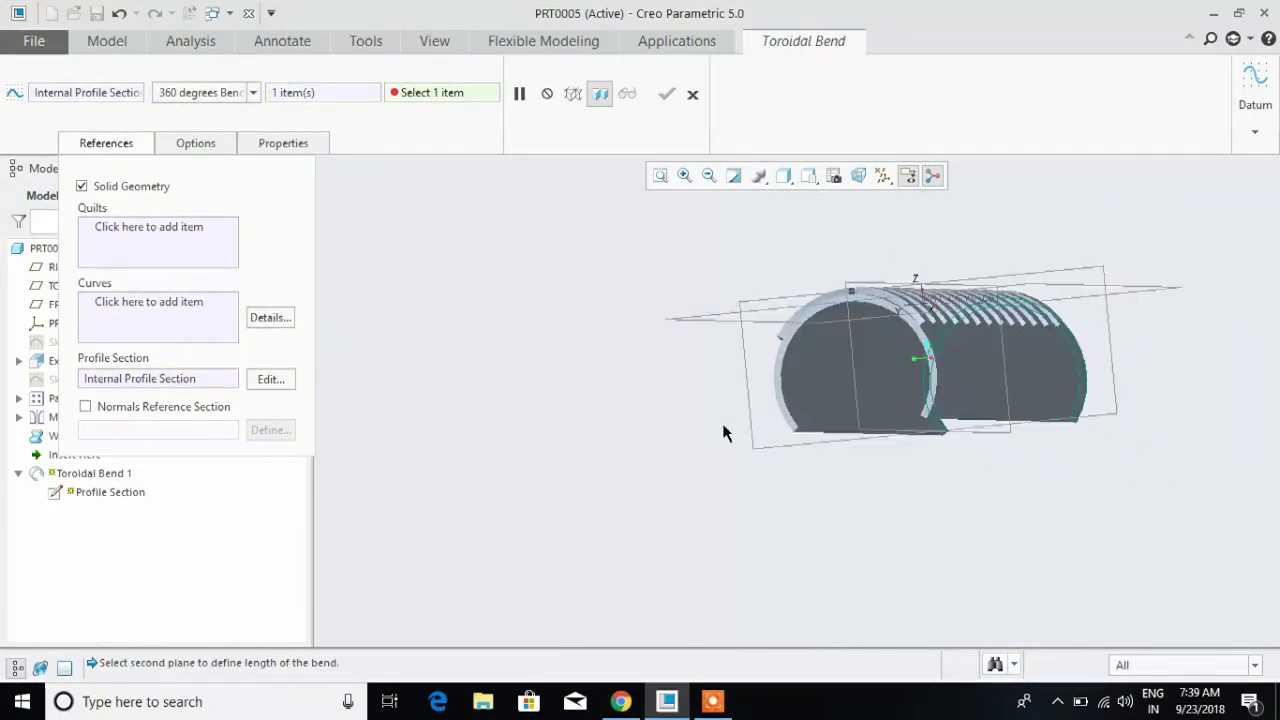
click(808, 316)
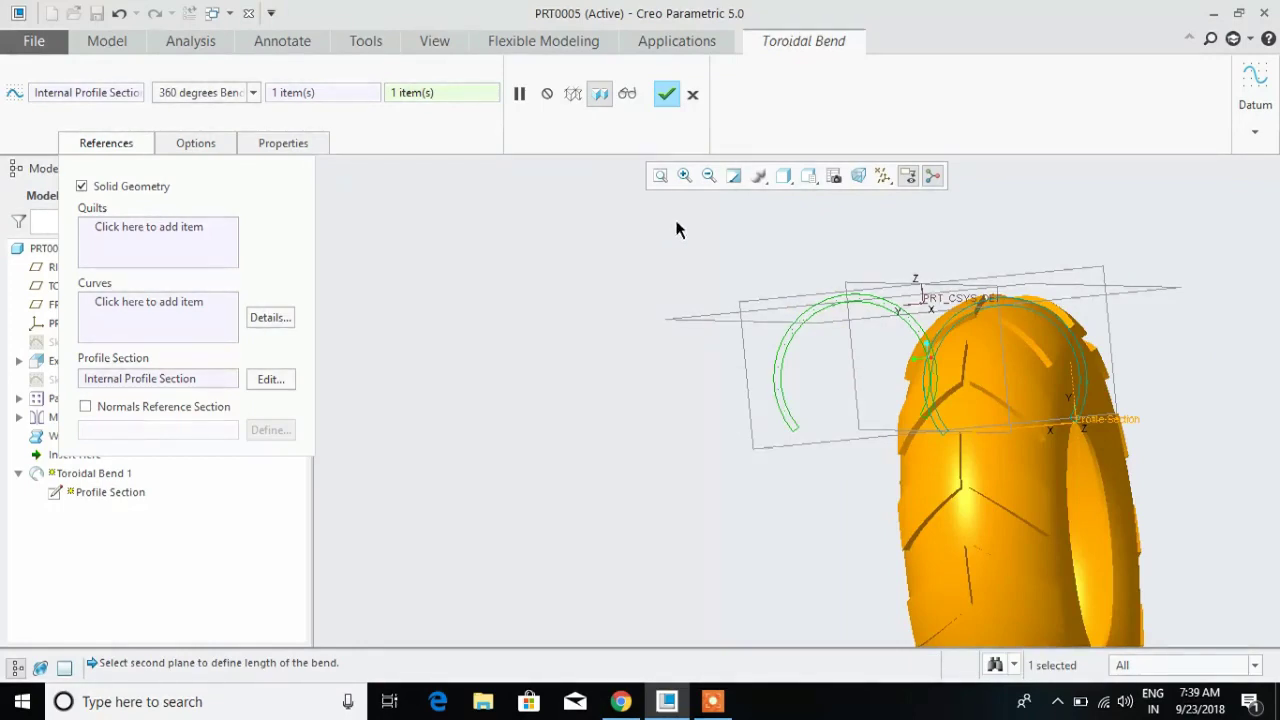
click(666, 93)
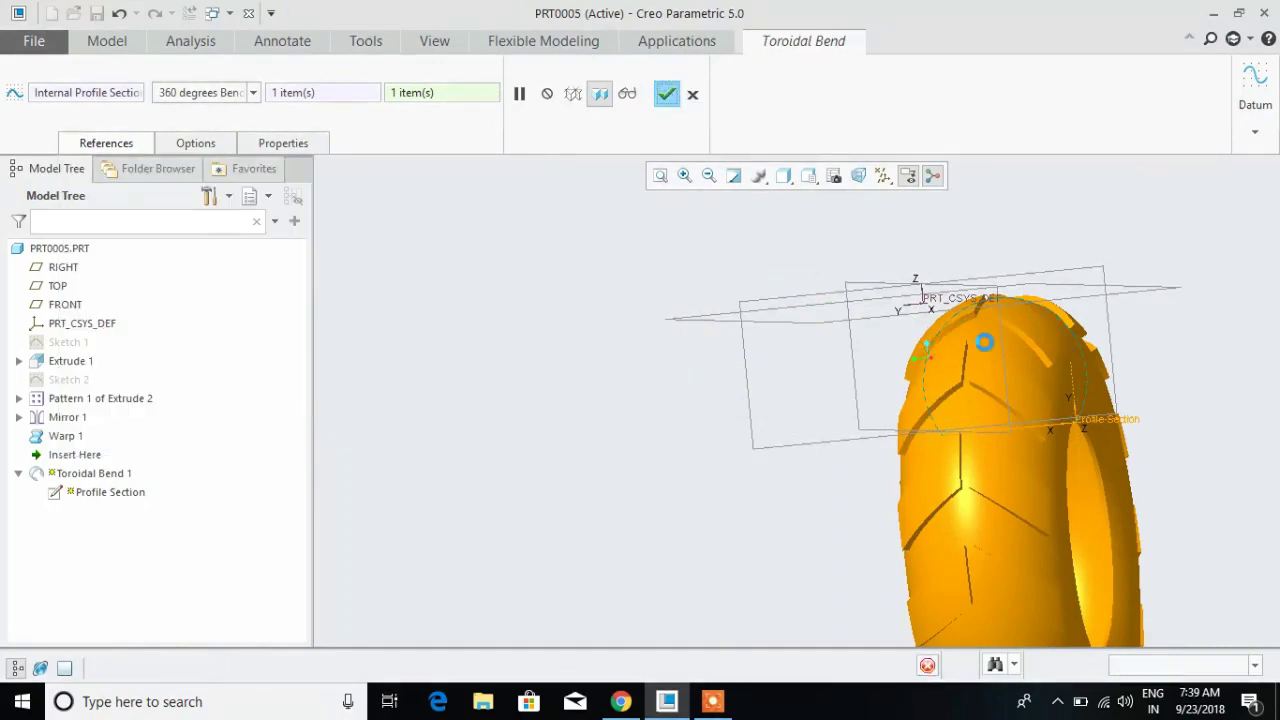
mouse_move(1138, 408)
middle_down()
mouse_move(1100, 400)
mouse_move(1120, 398)
middle_up()
scroll(1098, 410, up, 1)
scroll(1096, 414, up, 1)
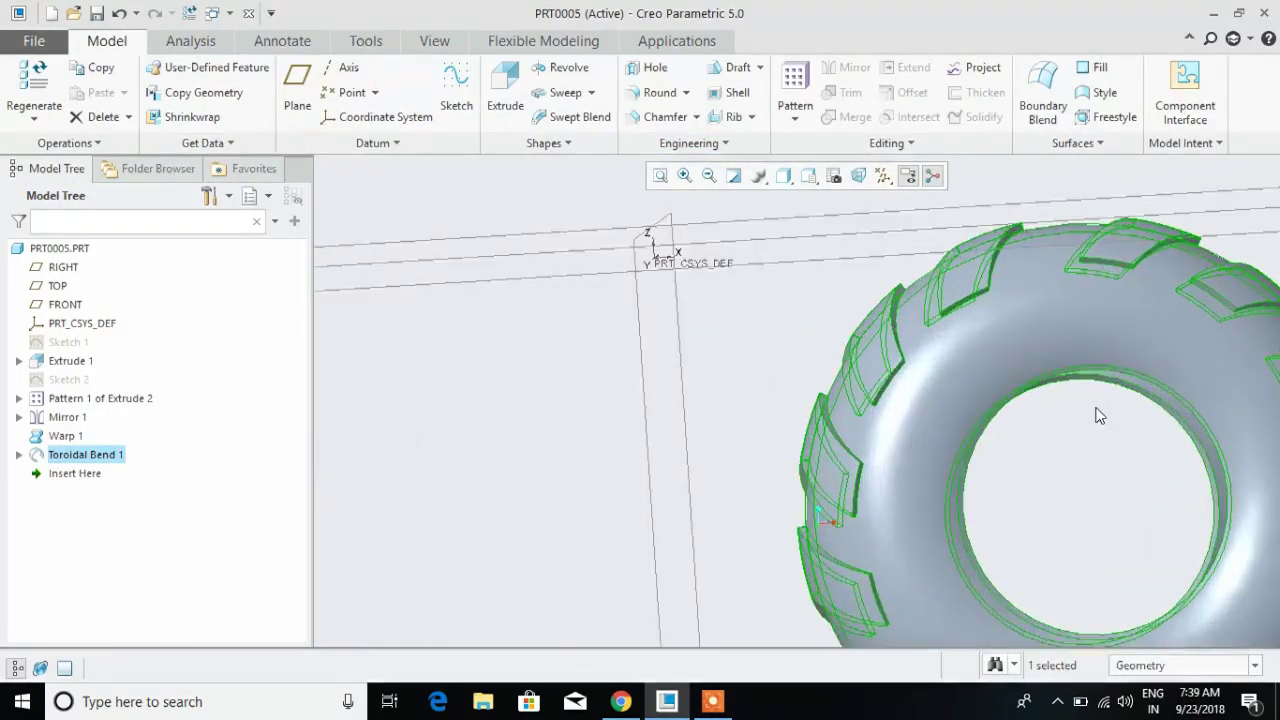
- Apply the black appearance to the tyre's outer body surface between the tread blocks and along the sidewalls
scroll(1096, 414, down, 3)
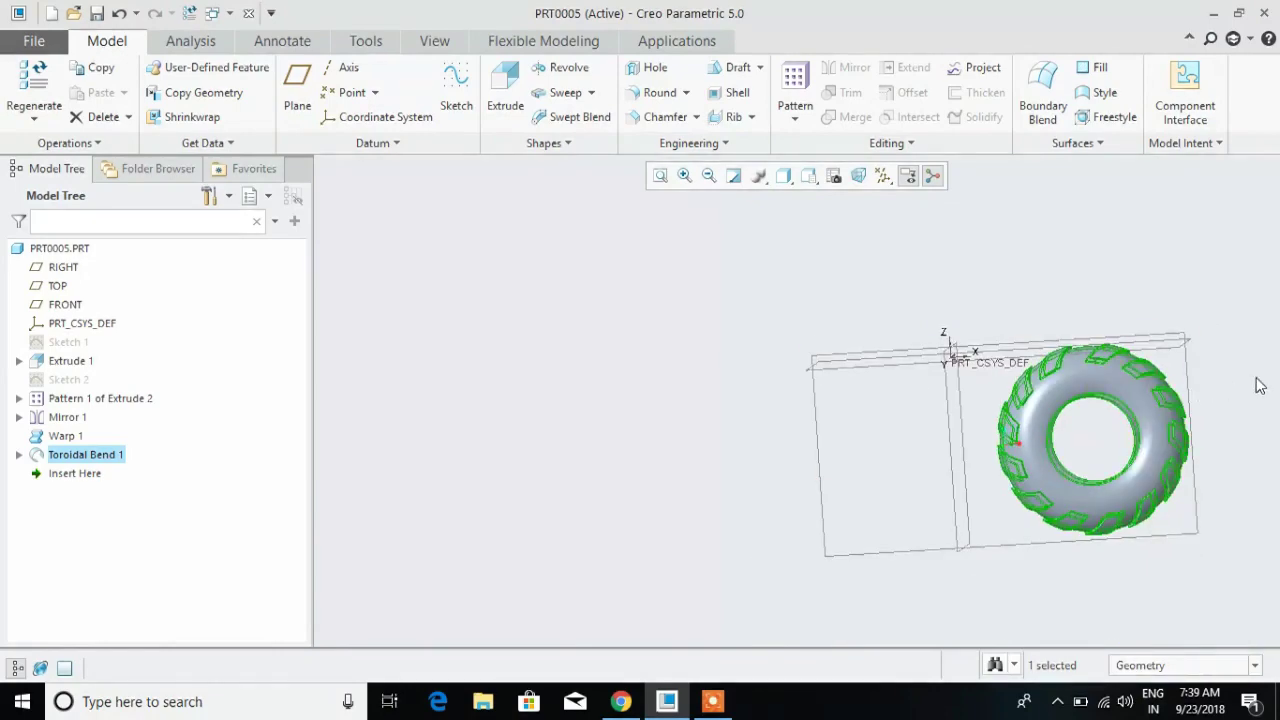
middle_drag(1257, 383, 1134, 443)
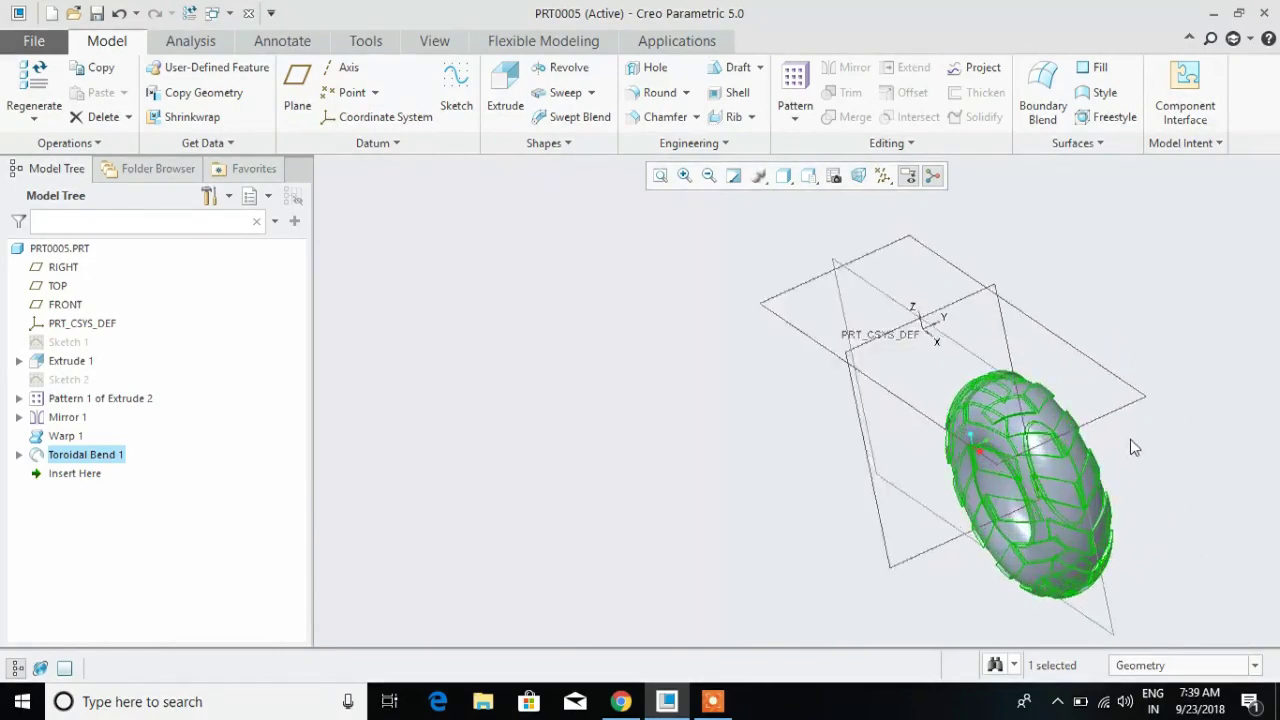
scroll(1086, 463, up, 3)
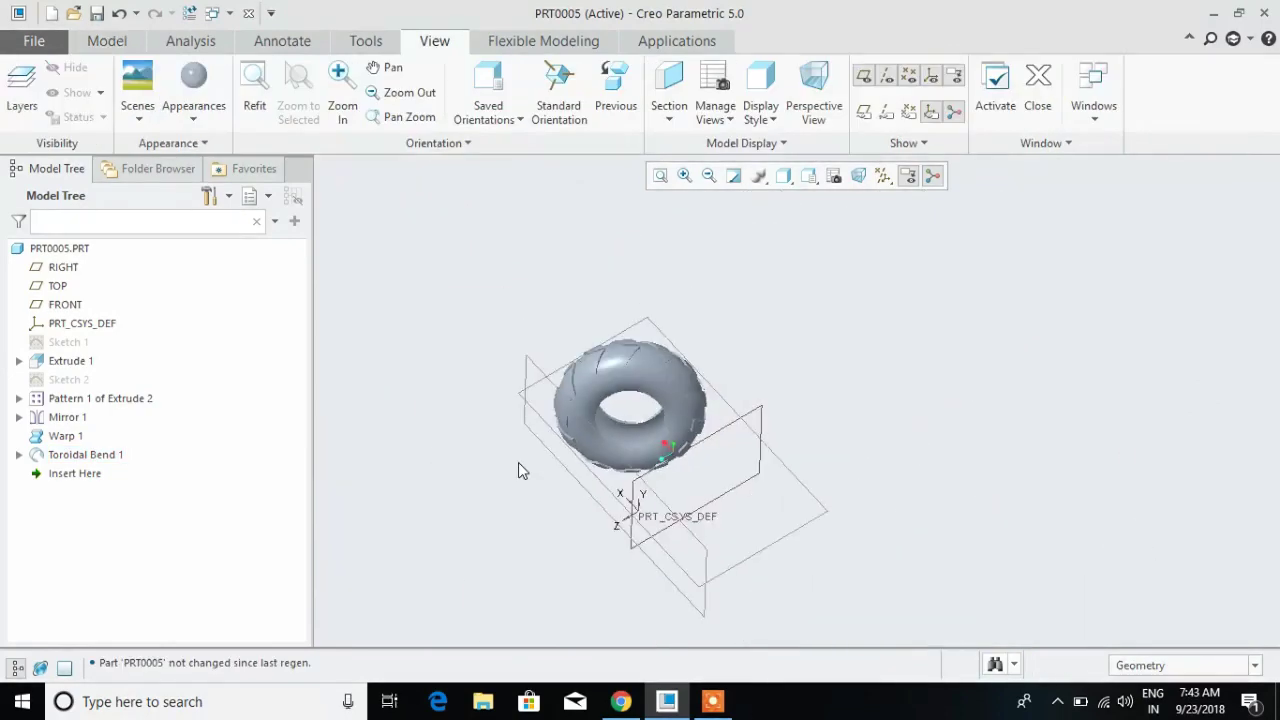
middle_drag(518, 462, 594, 371)
scroll(657, 369, up, 3)
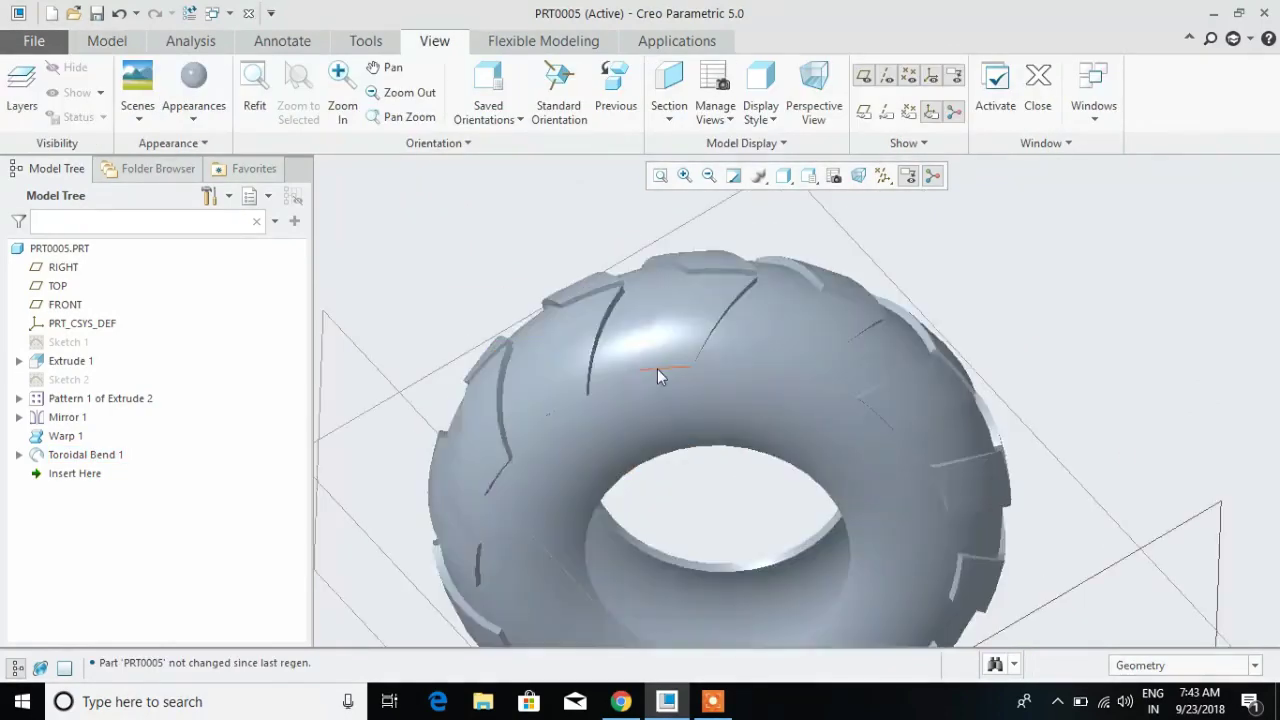
scroll(657, 369, down, 4)
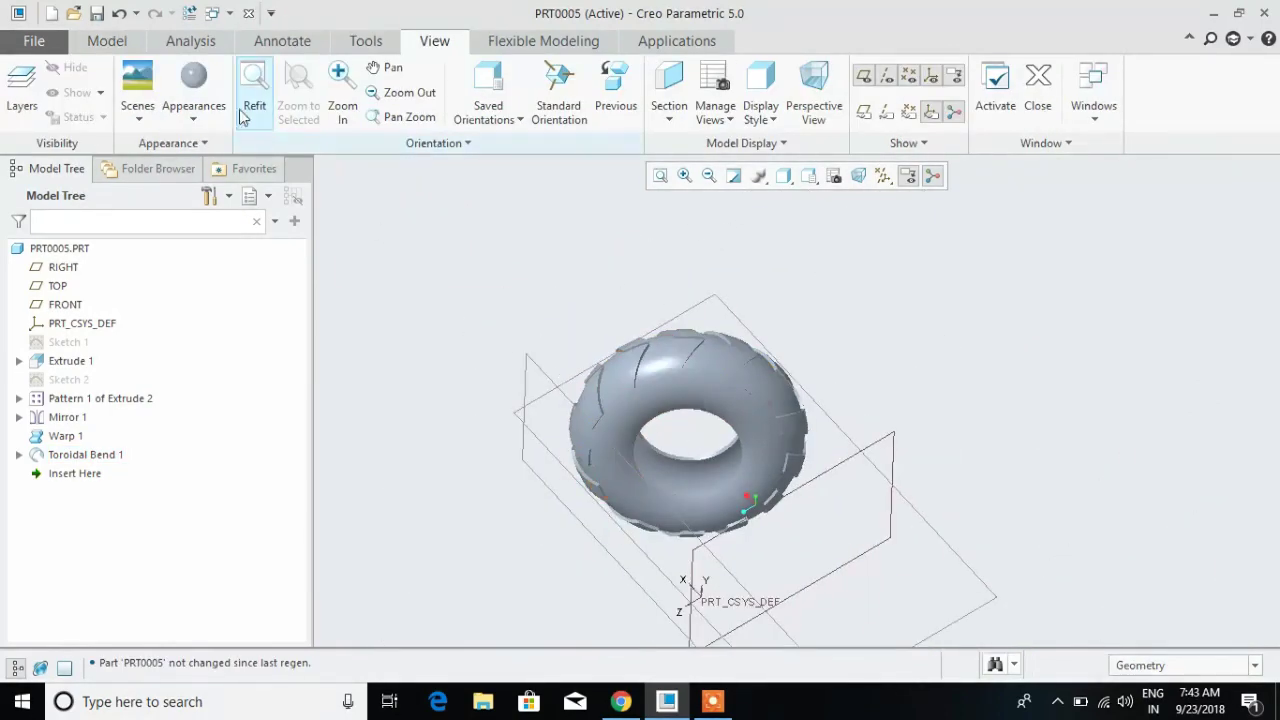
click(193, 110)
click(229, 228)
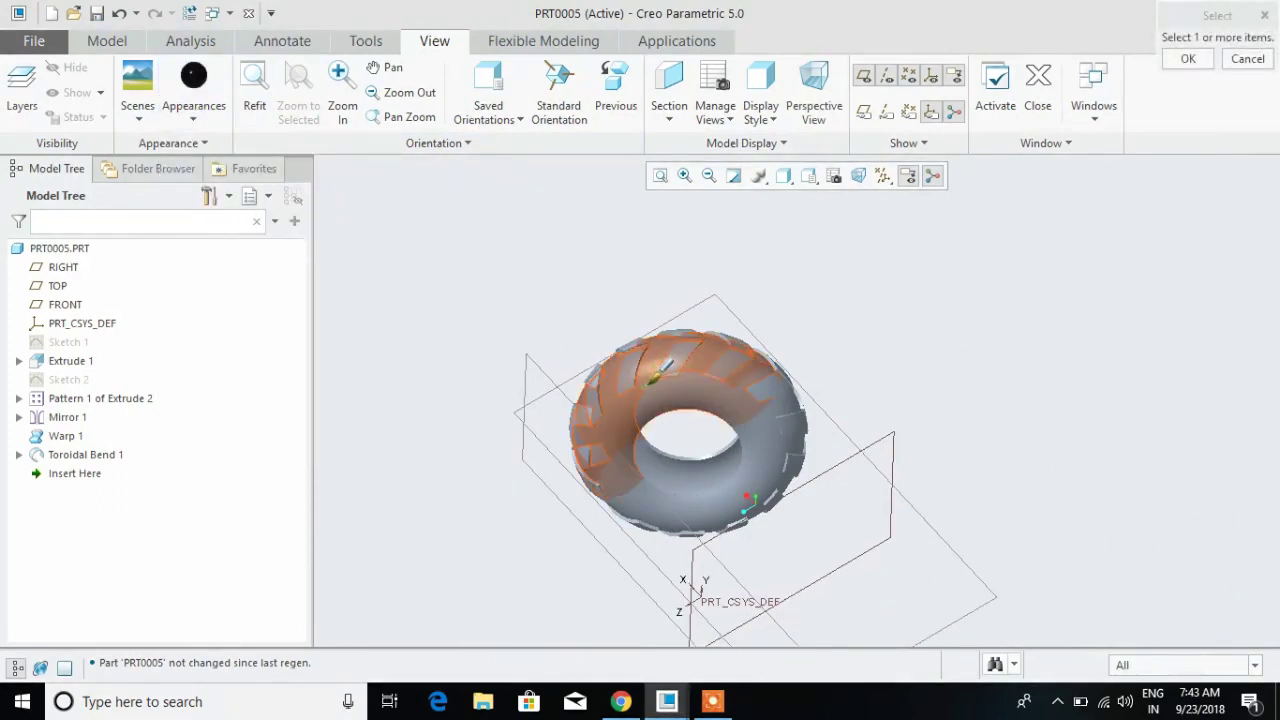
click(655, 377)
middle_click(956, 358)
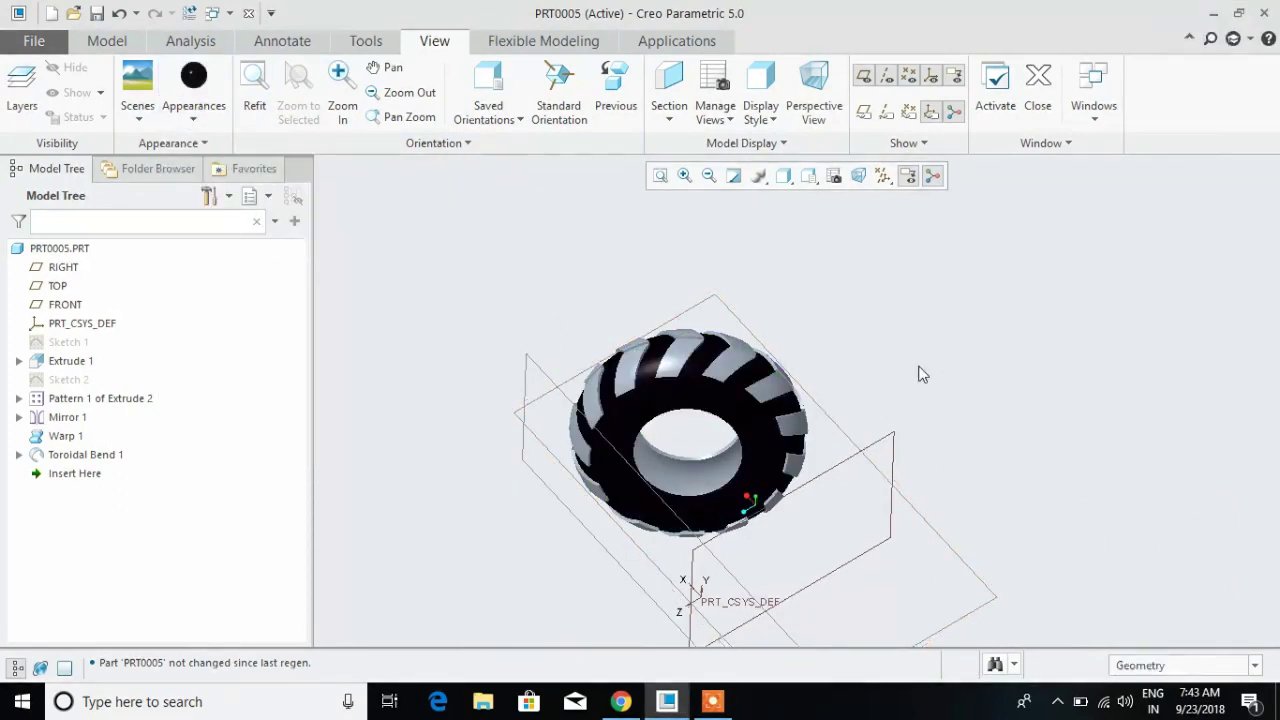
- Apply a grey metallic appearance to the outer face of one tread block near the top of the tyre
middle_drag(915, 391, 977, 317)
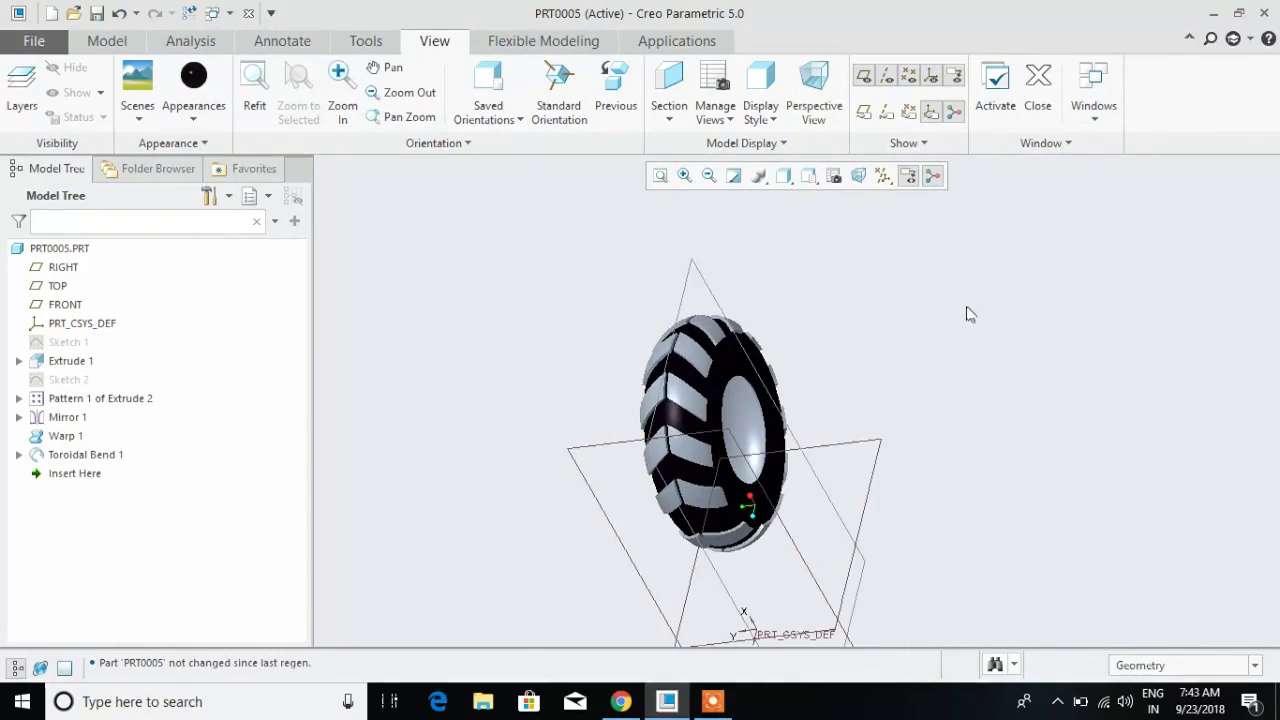
click(204, 114)
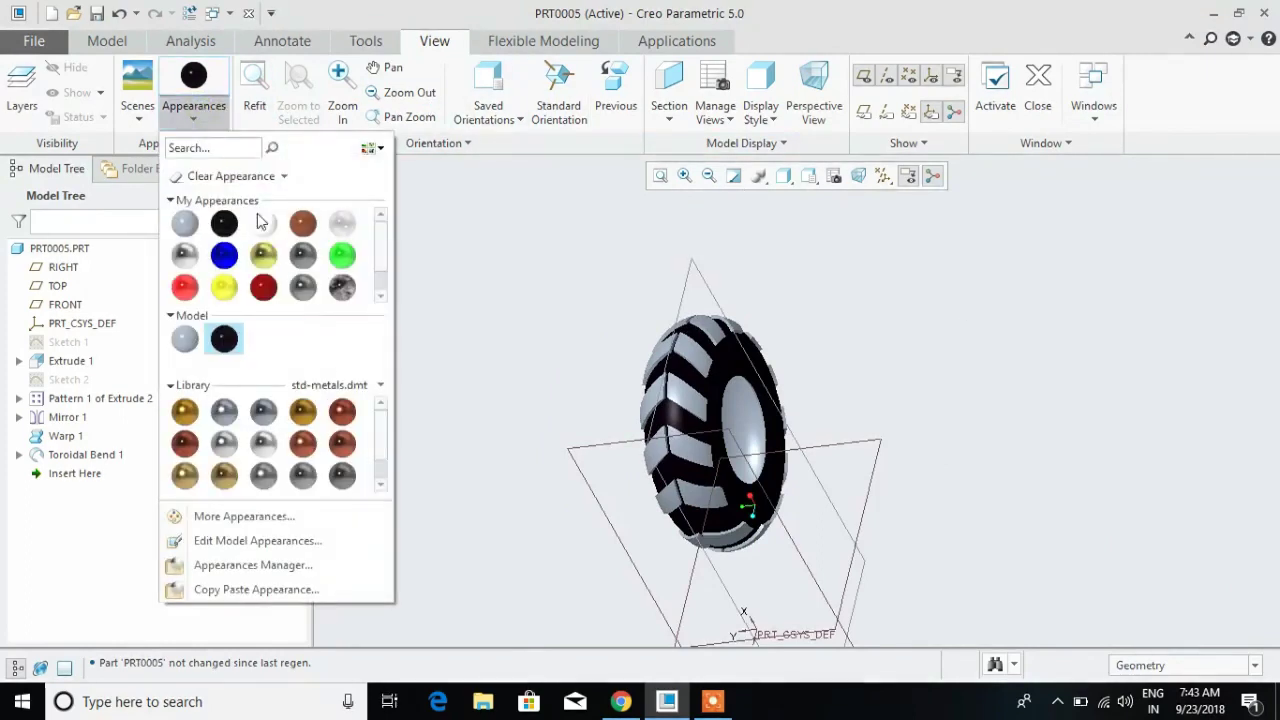
click(303, 289)
click(692, 352)
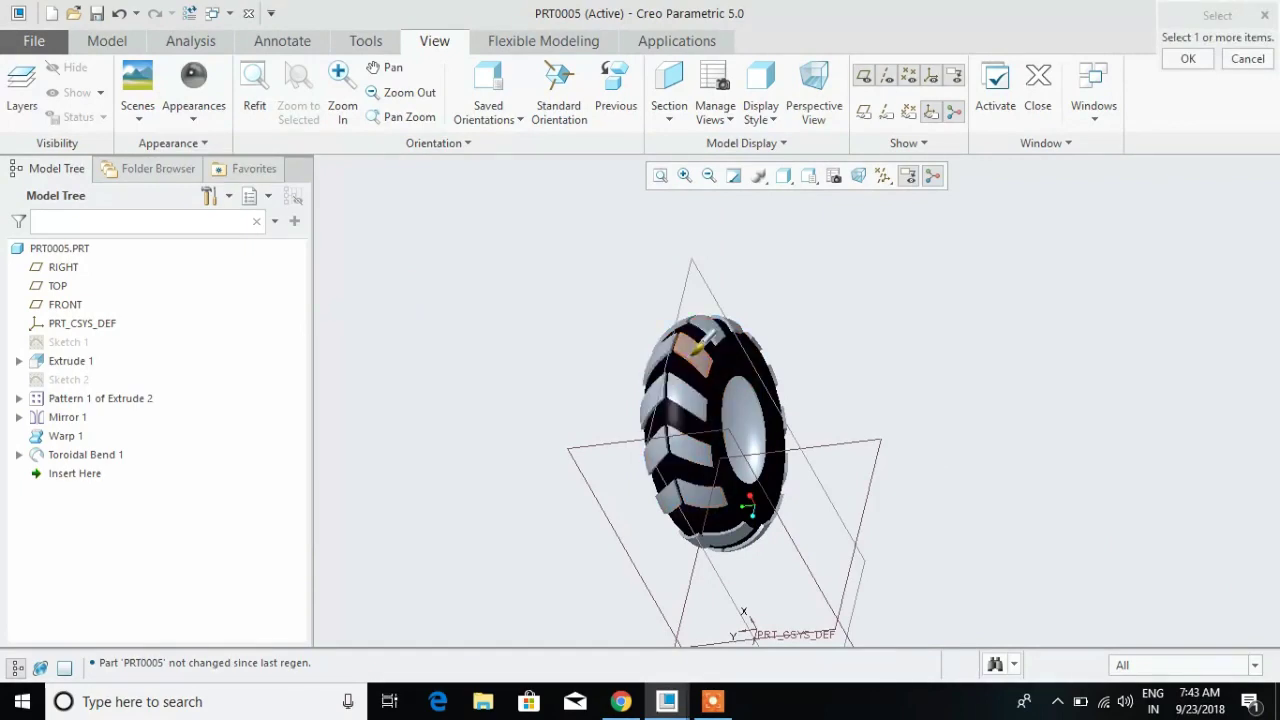
middle_click(823, 337)
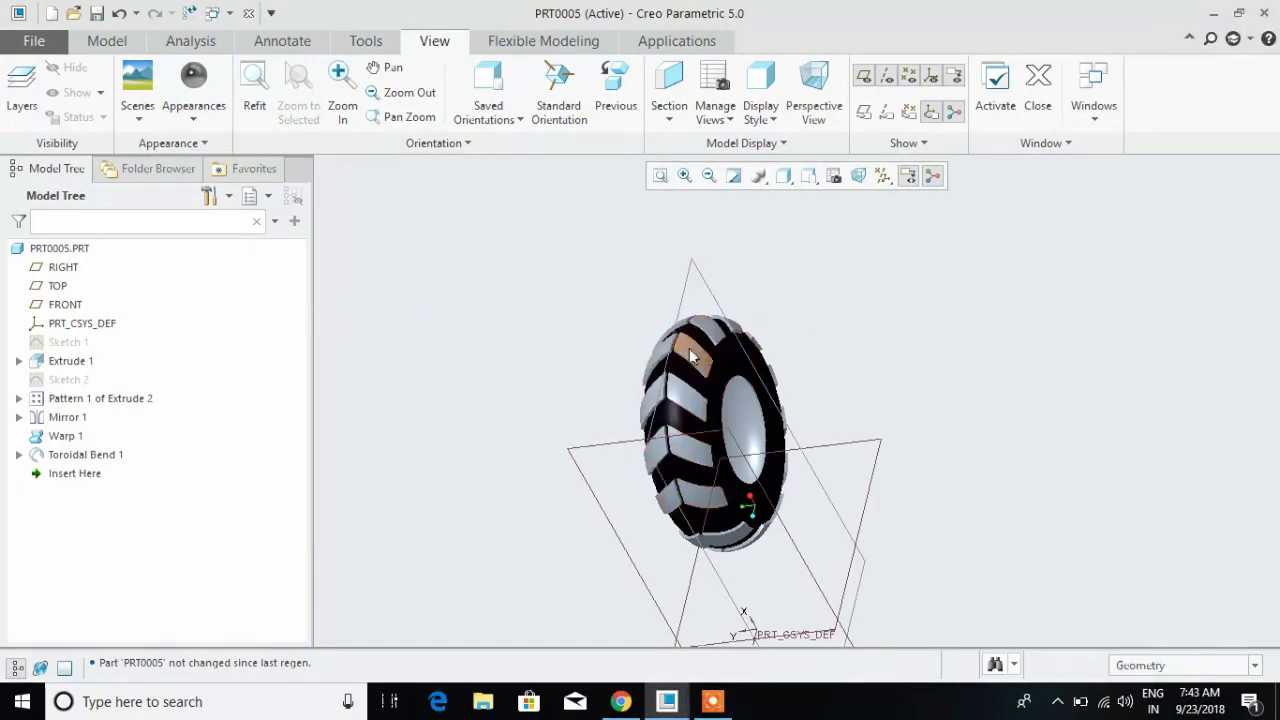
- Apply the dark grey metallic appearance to the outer face of a tread block in the opposite chevron row
click(196, 128)
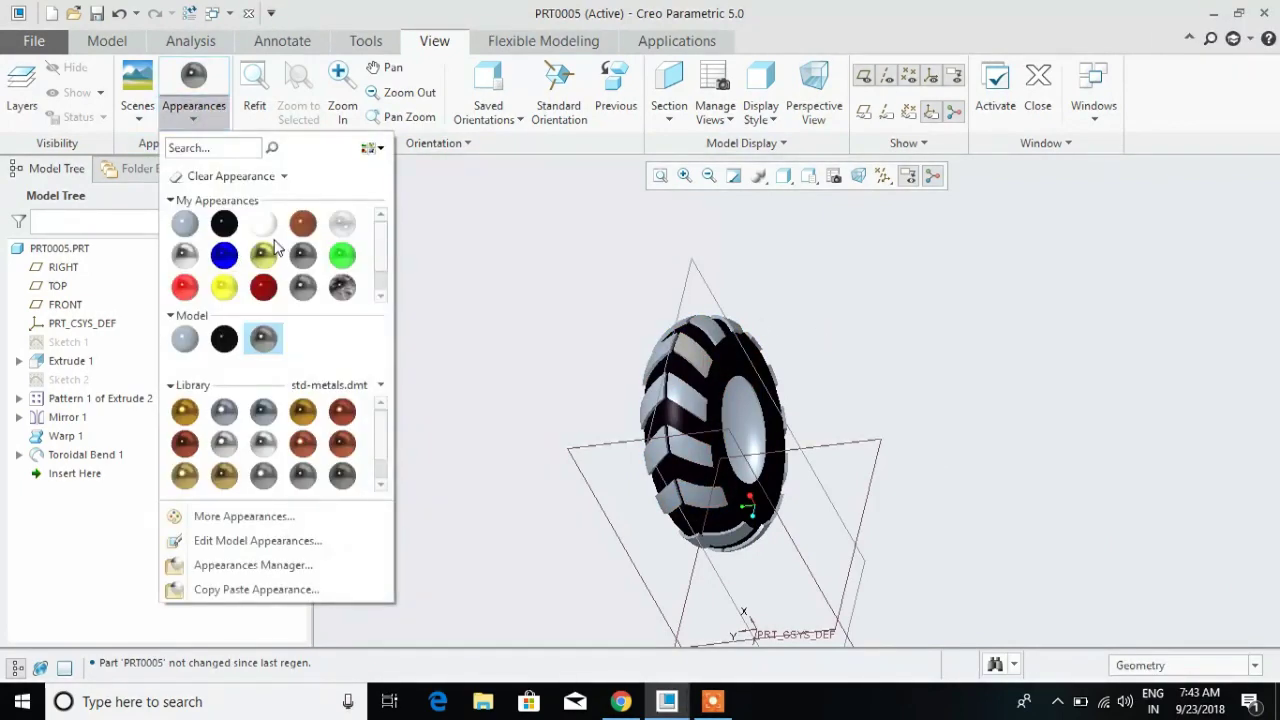
click(302, 256)
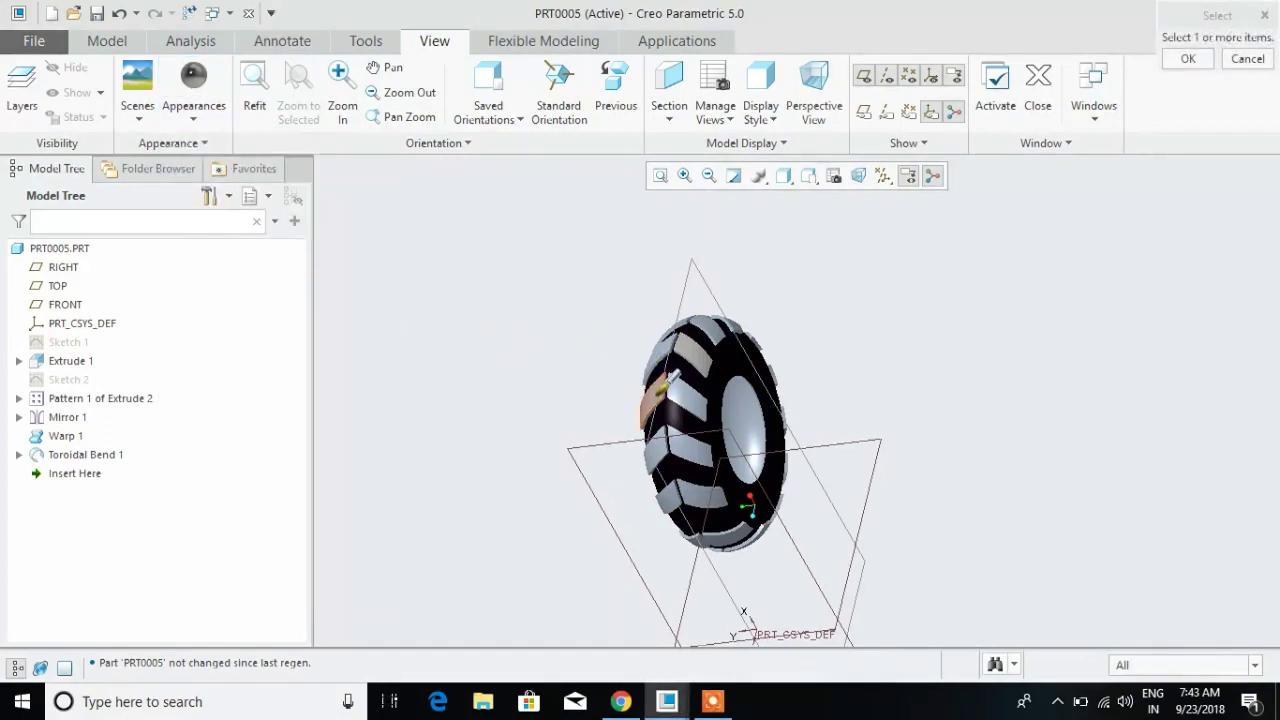
middle_click(503, 328)
scroll(674, 397, down, 5)
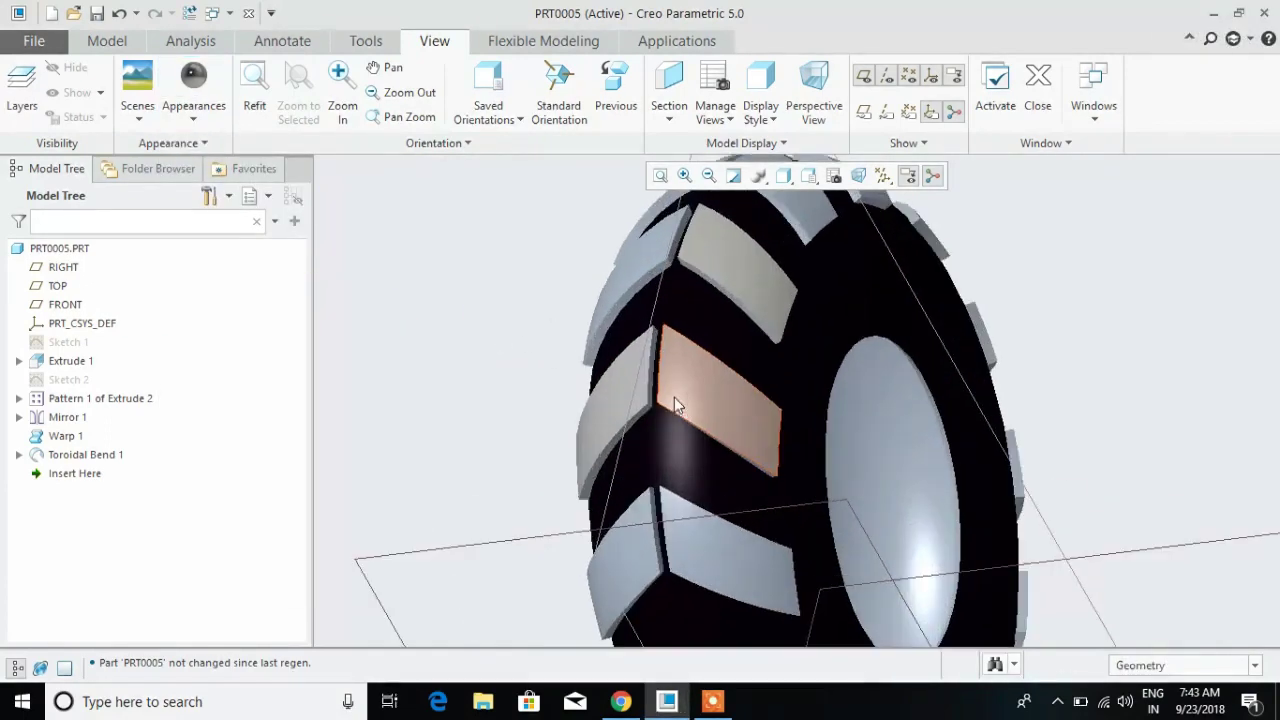
middle_drag(739, 430, 761, 439)
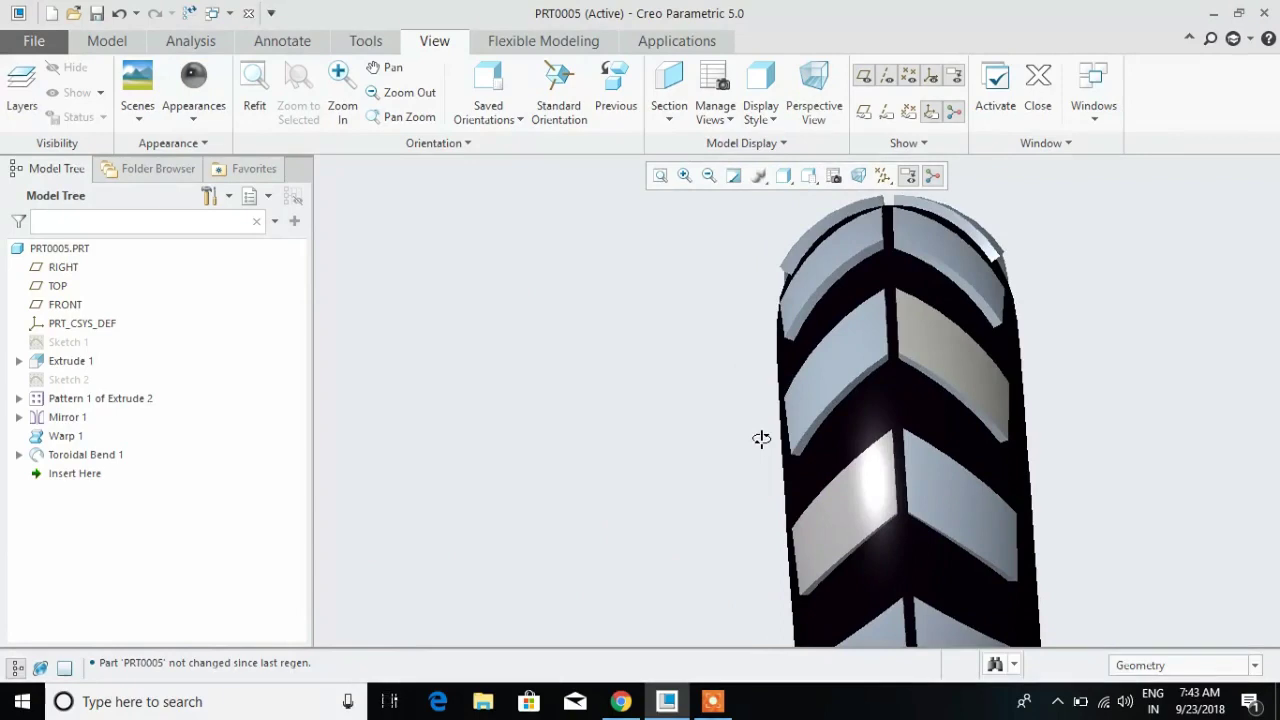
click(92, 400)
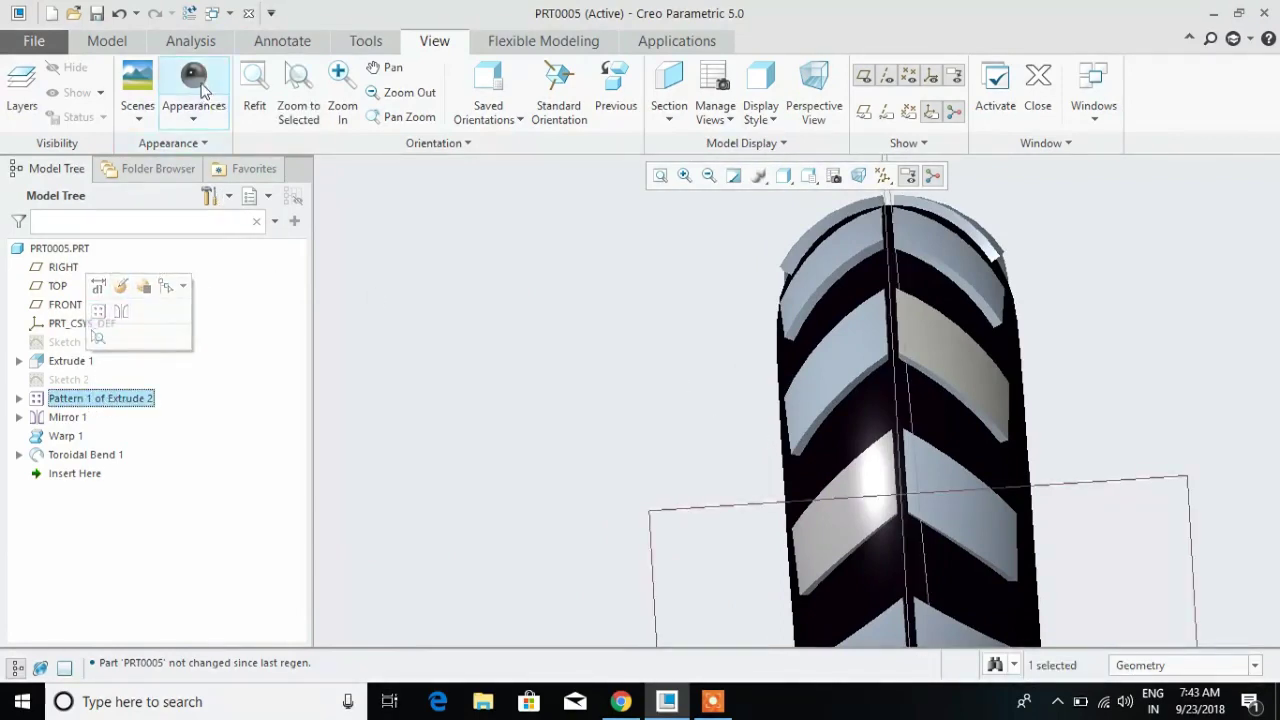
click(100, 397)
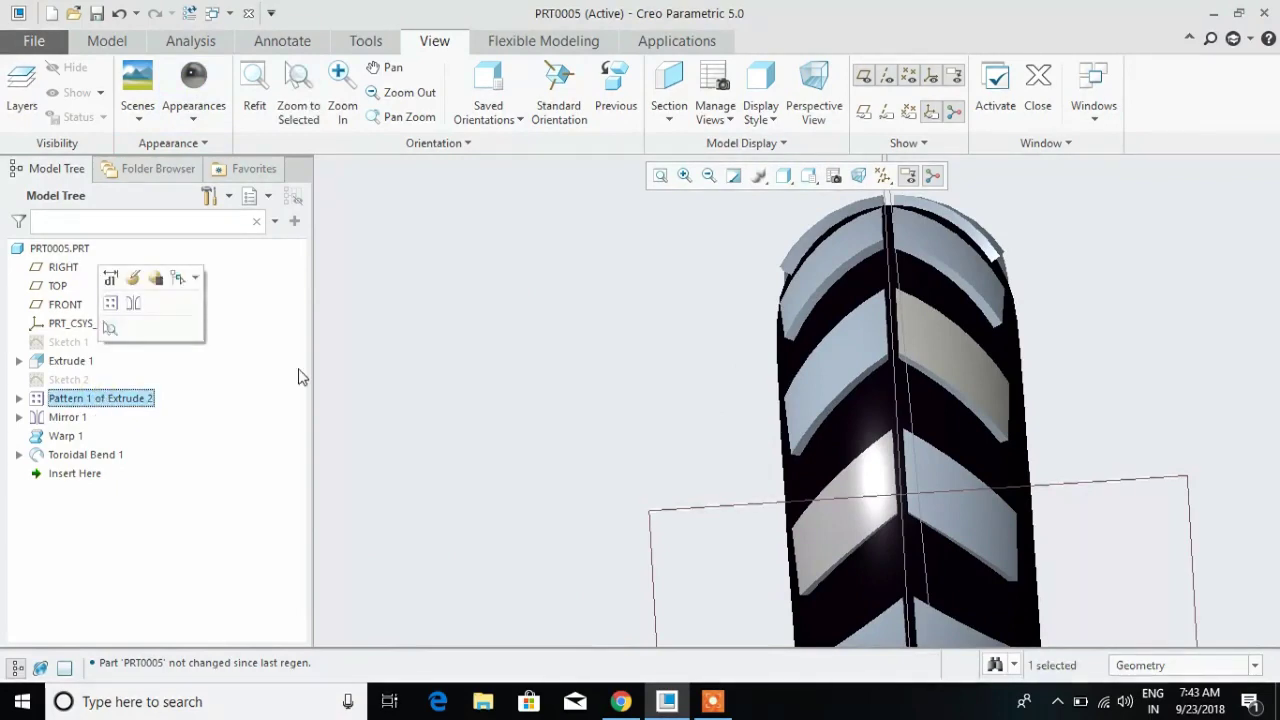
click(840, 388)
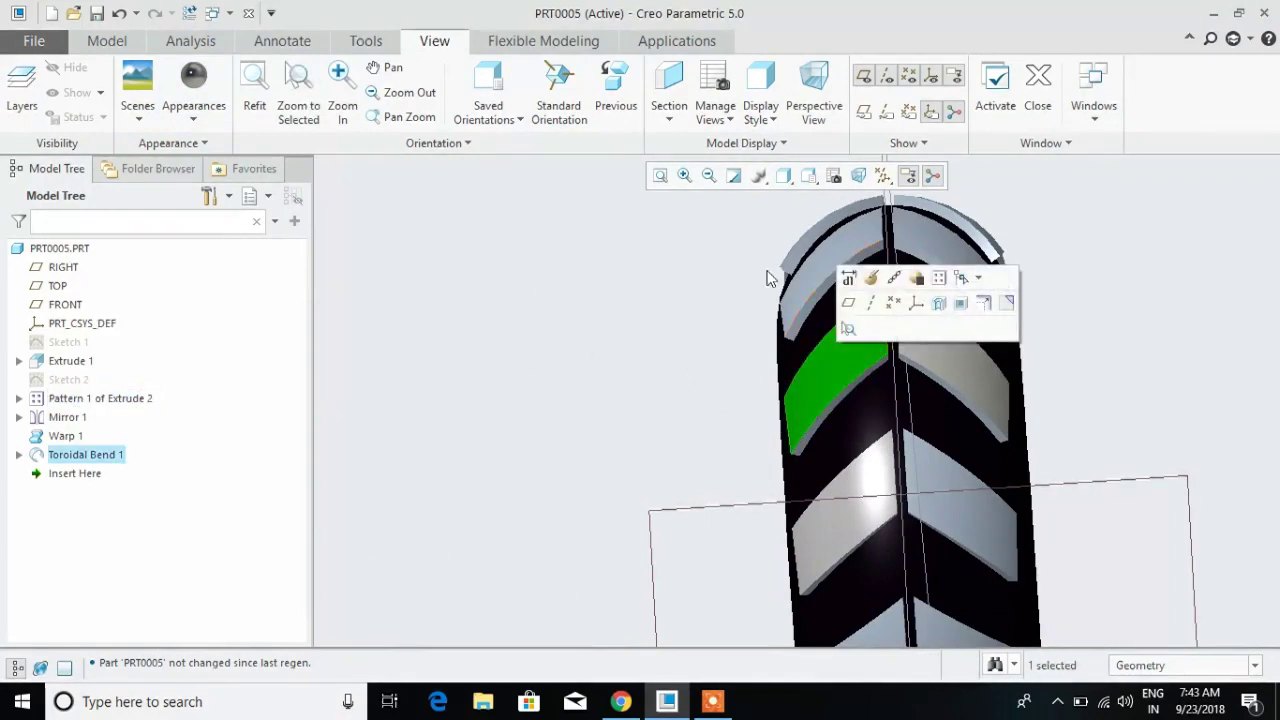
click(337, 163)
middle_drag(675, 349, 609, 346)
scroll(609, 346, up, 3)
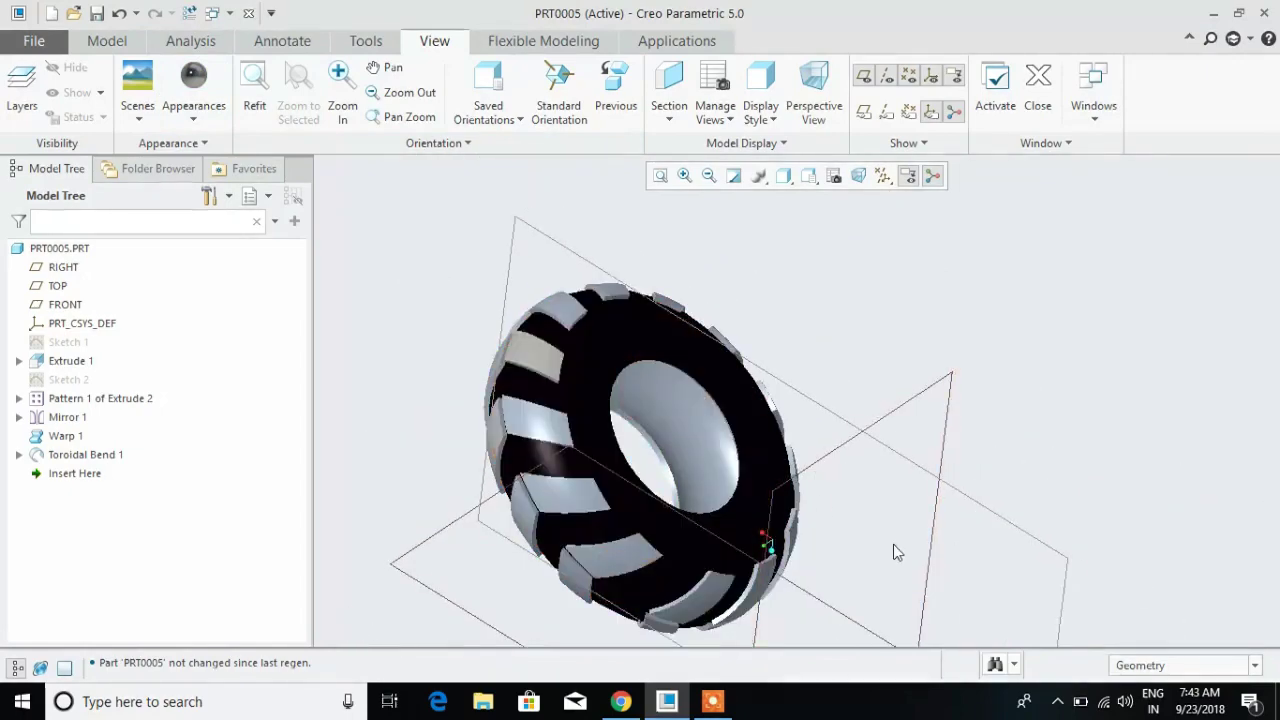